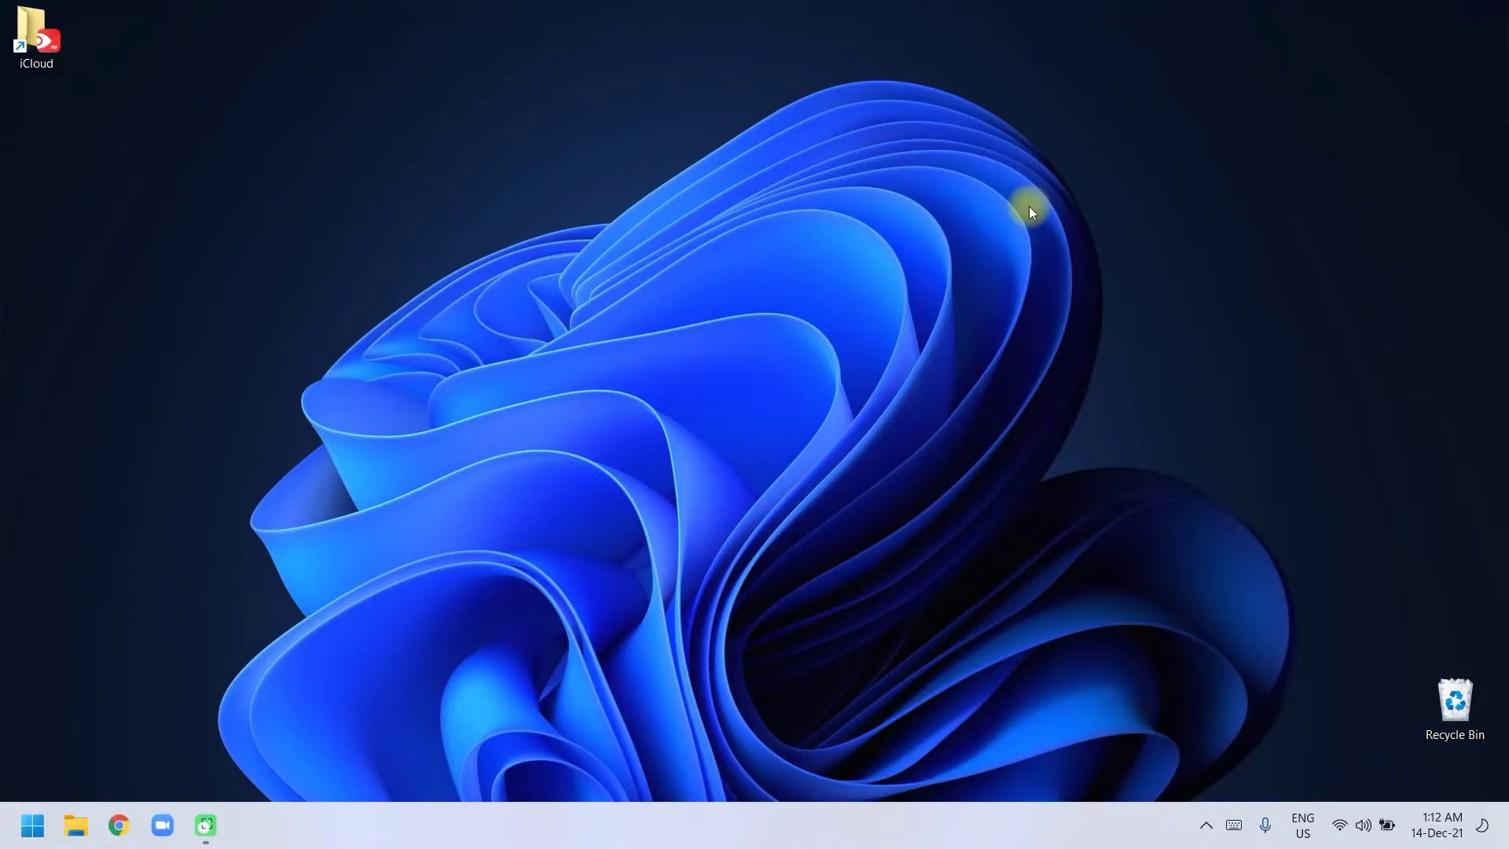
# Launch the DirectX Diagnostic Tool by searching dxdiag and picking System32 dxdiag.exe
pyautogui.hotkey('alt', 'space')
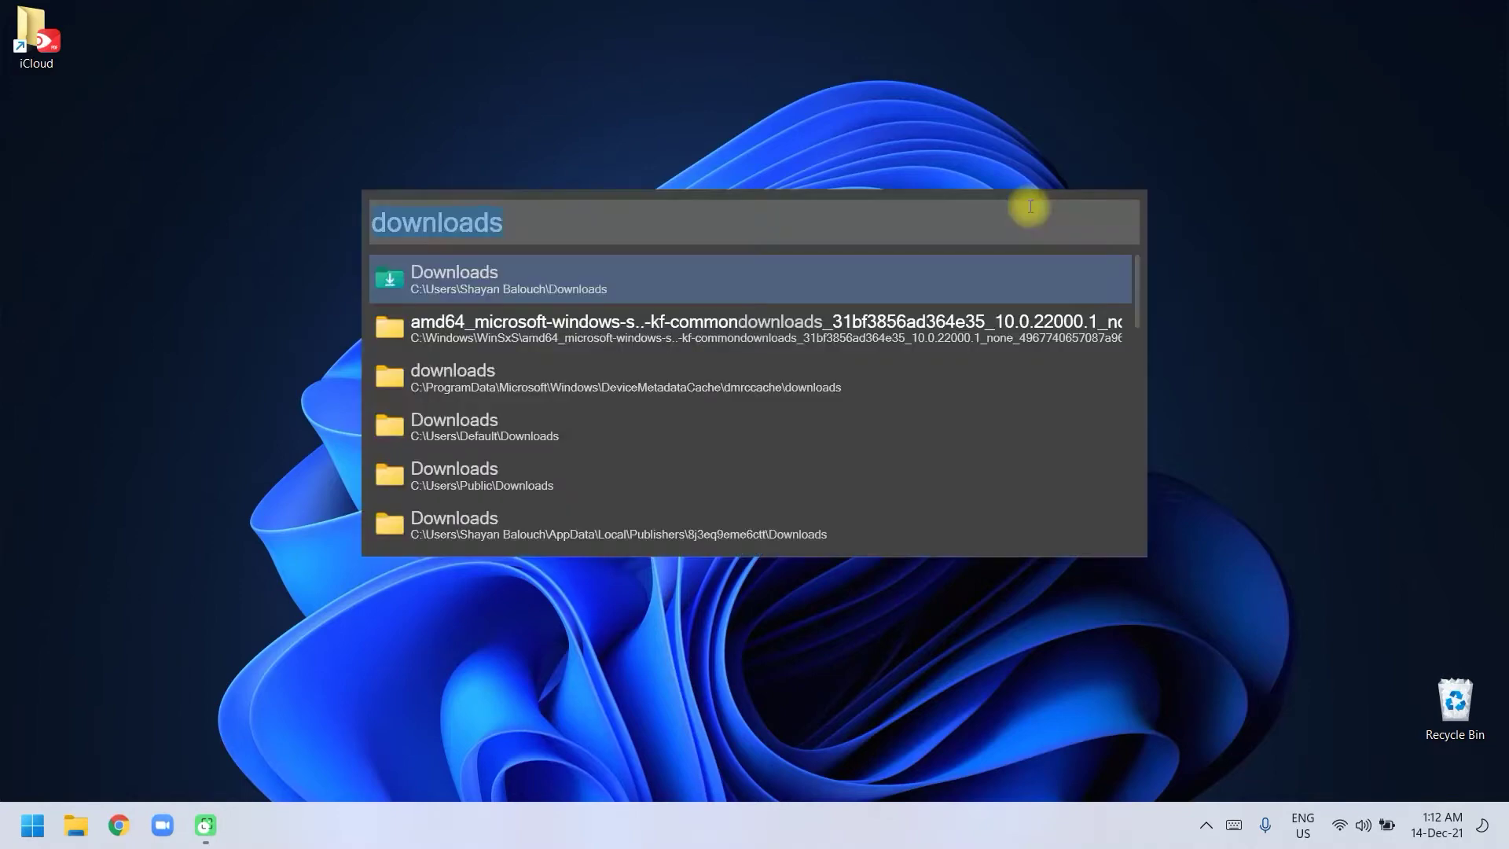
pyautogui.write('dxdiag')
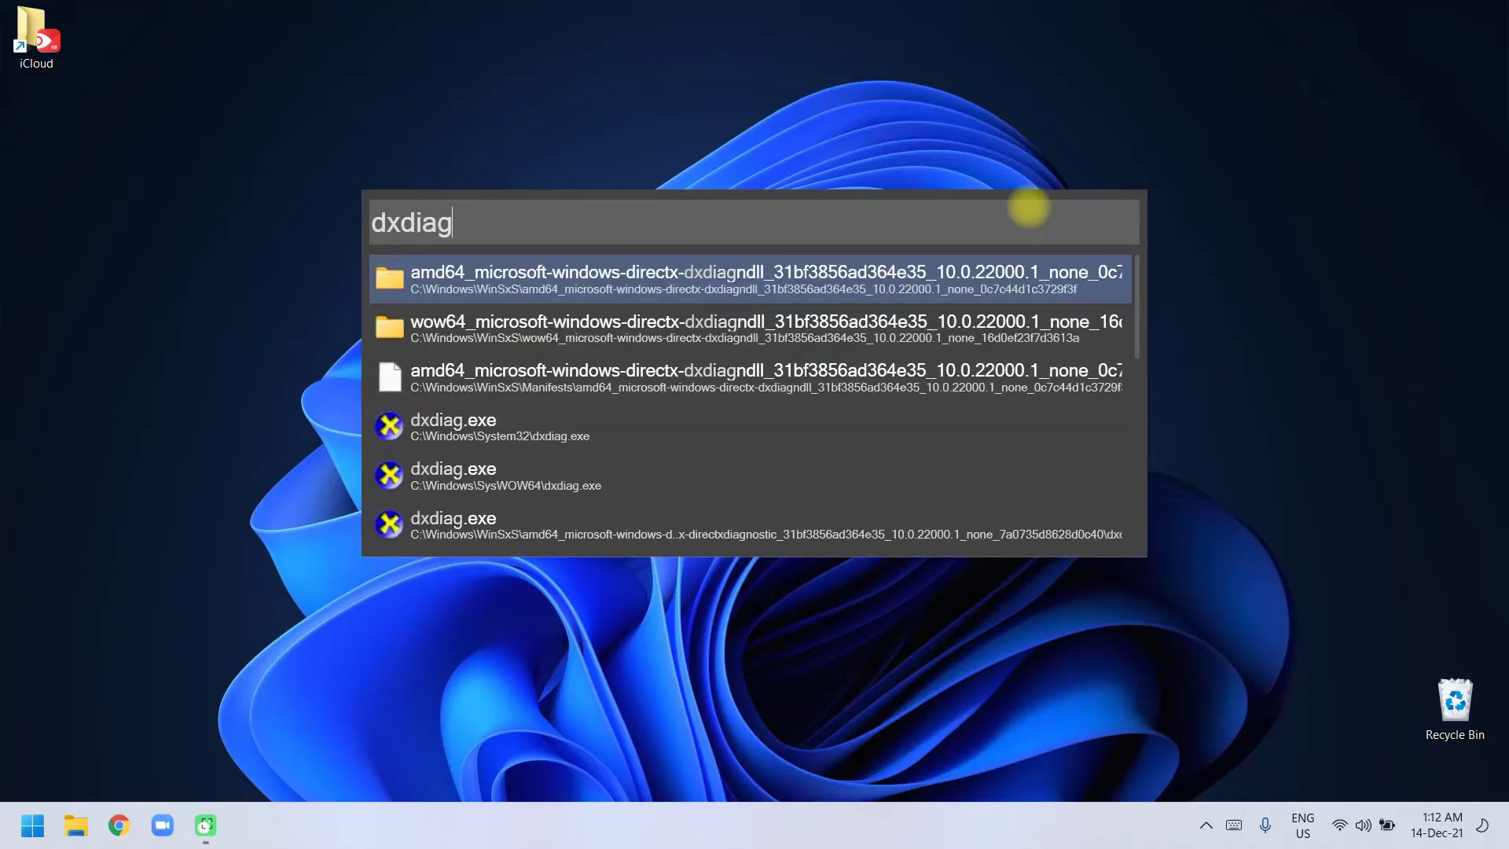
pyautogui.press('Down')
pyautogui.press('Down')
pyautogui.press('Down')
pyautogui.press('Return')
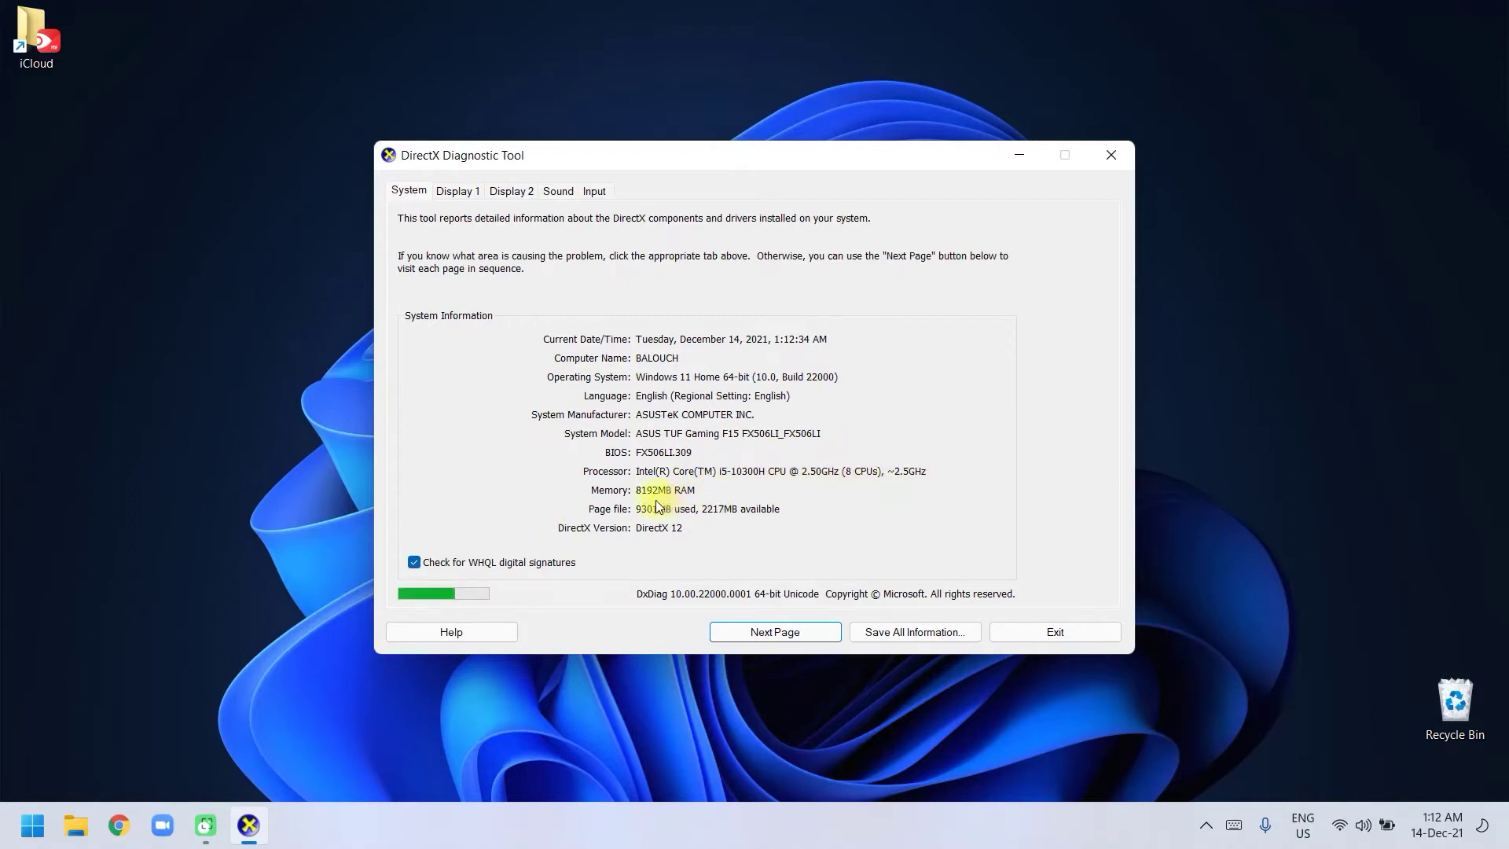
pyautogui.click(463, 191)
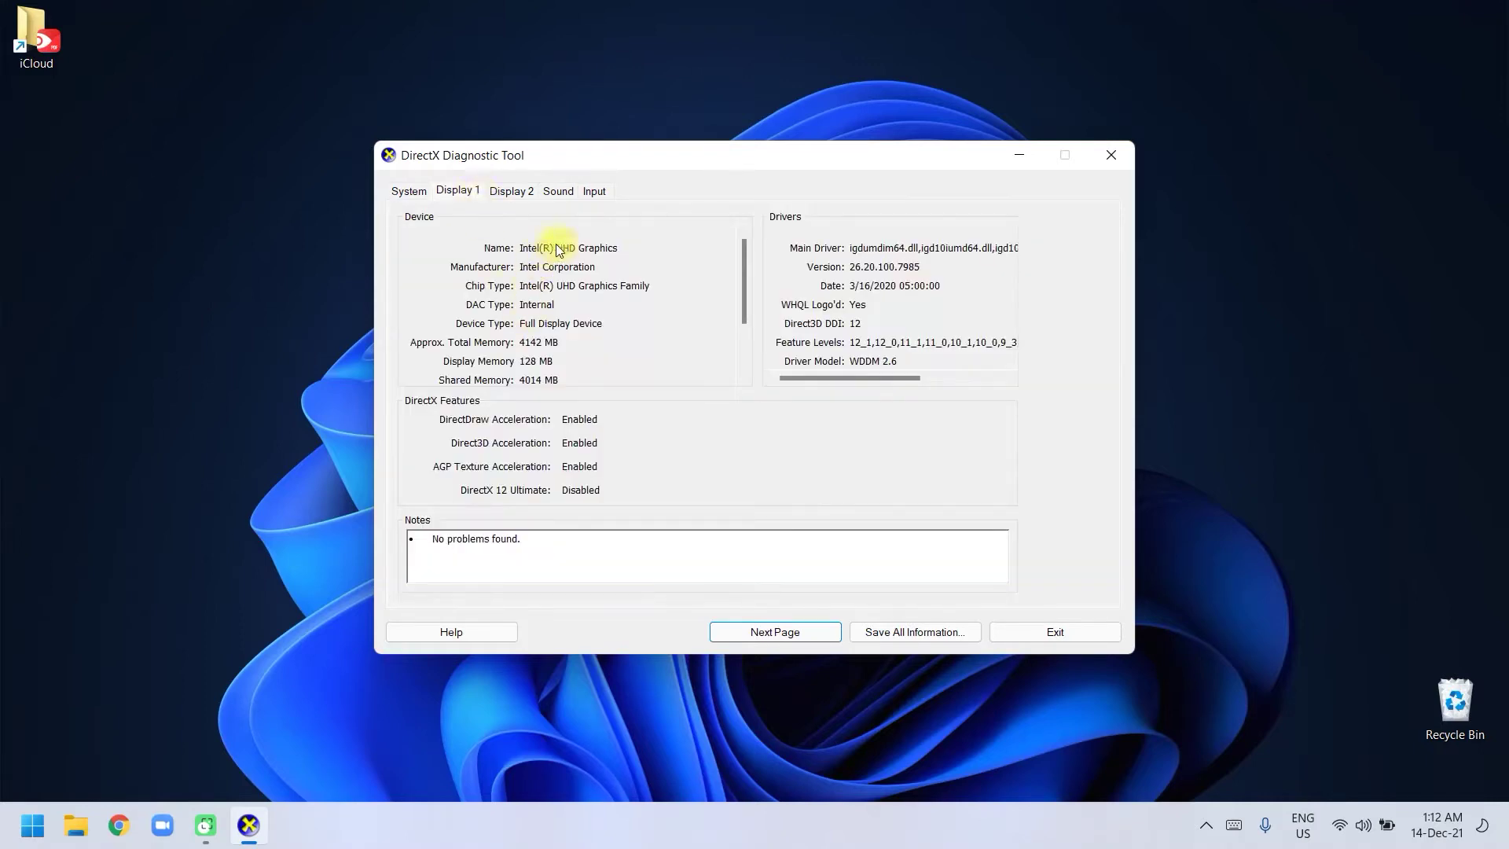
pyautogui.click(510, 193)
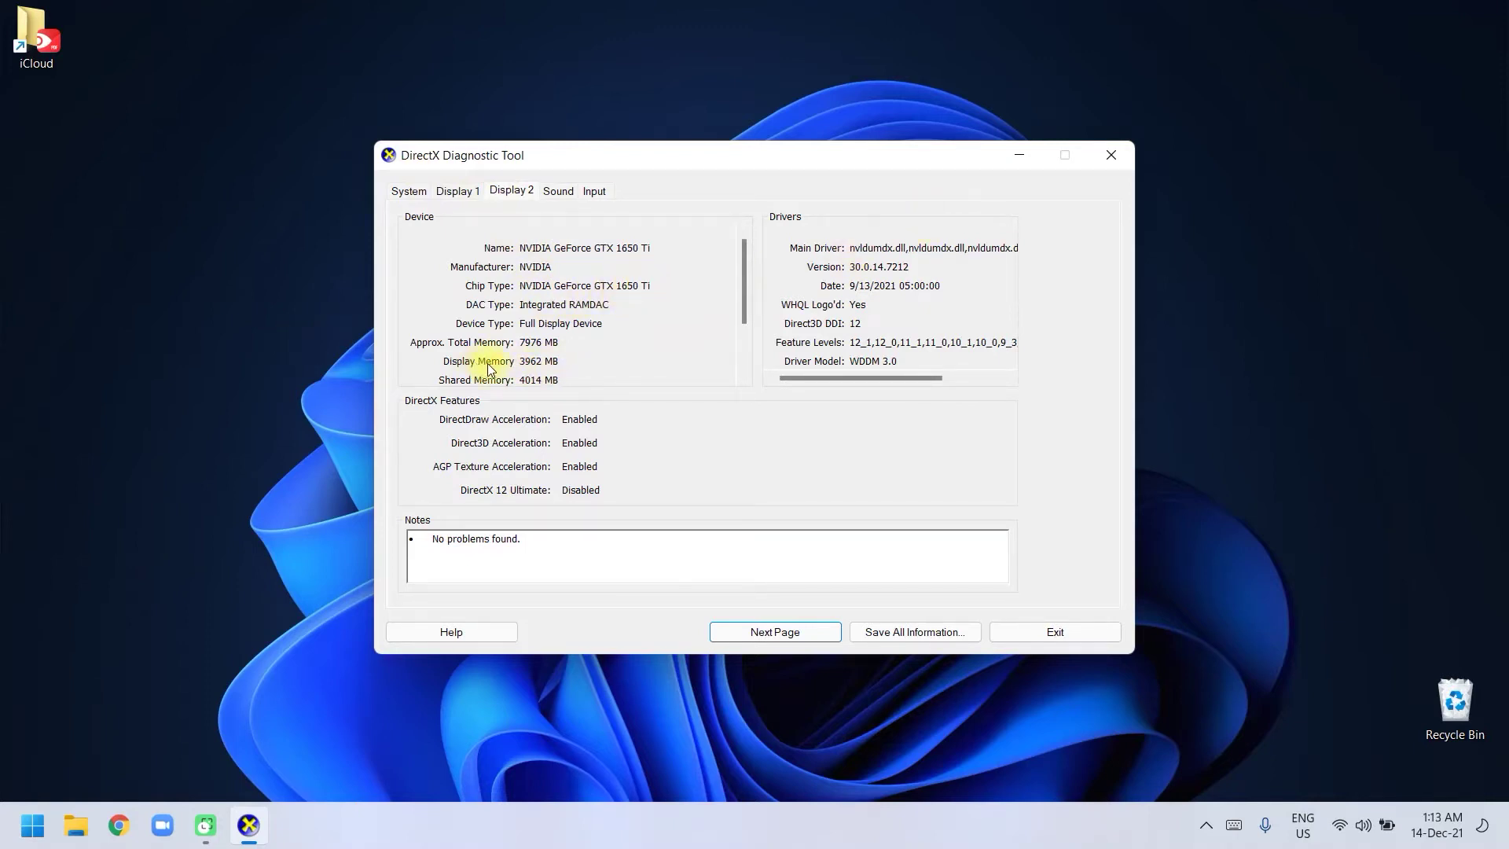
pyautogui.click(1111, 155)
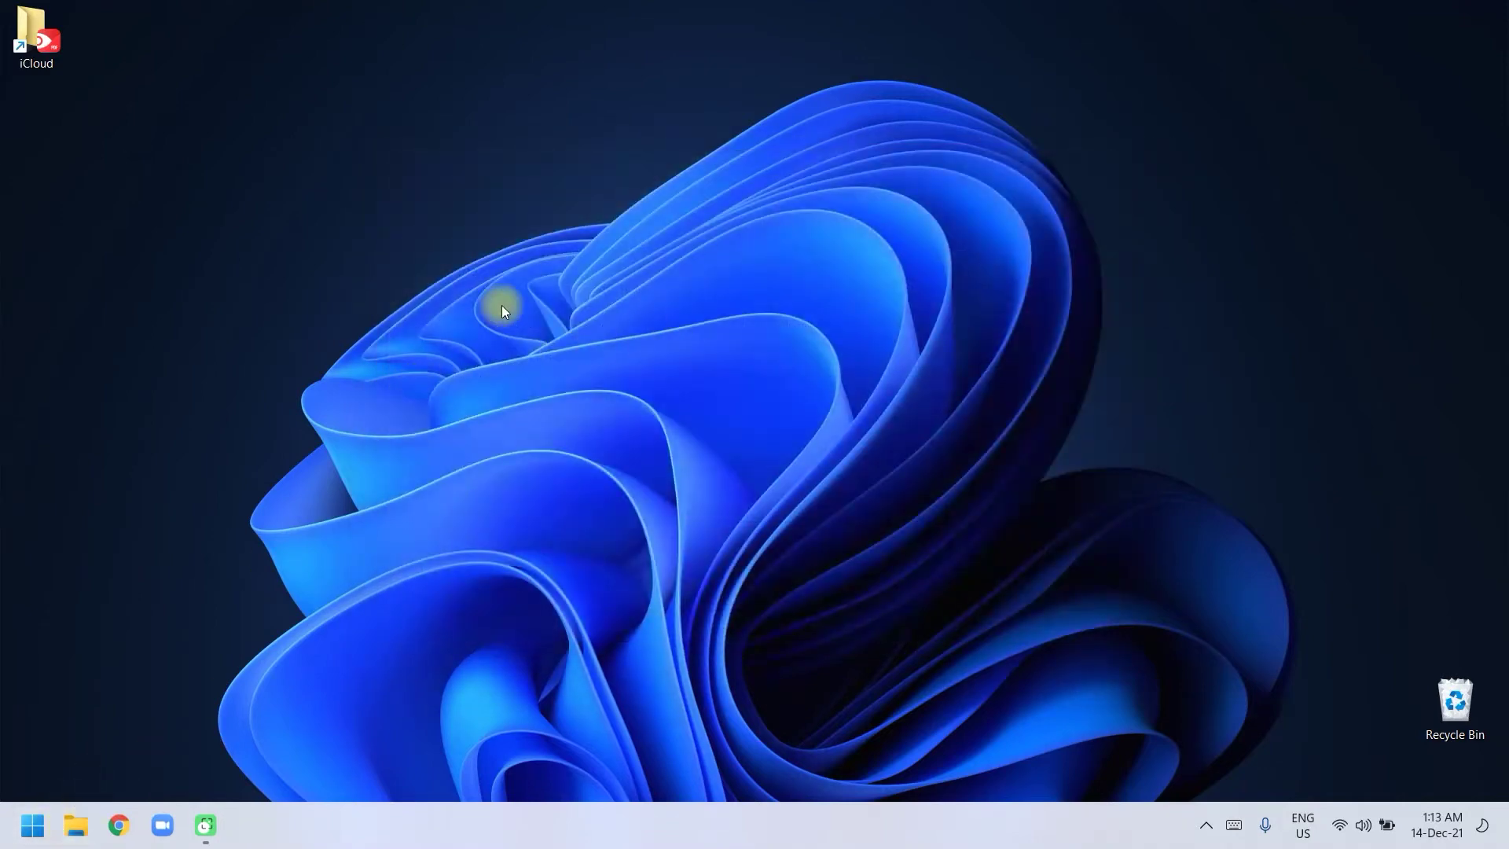
pyautogui.hotkey('alt', 'space')
pyautogui.write('file')
pyautogui.press('Down')
pyautogui.press('Return')
pyautogui.click(78, 450)
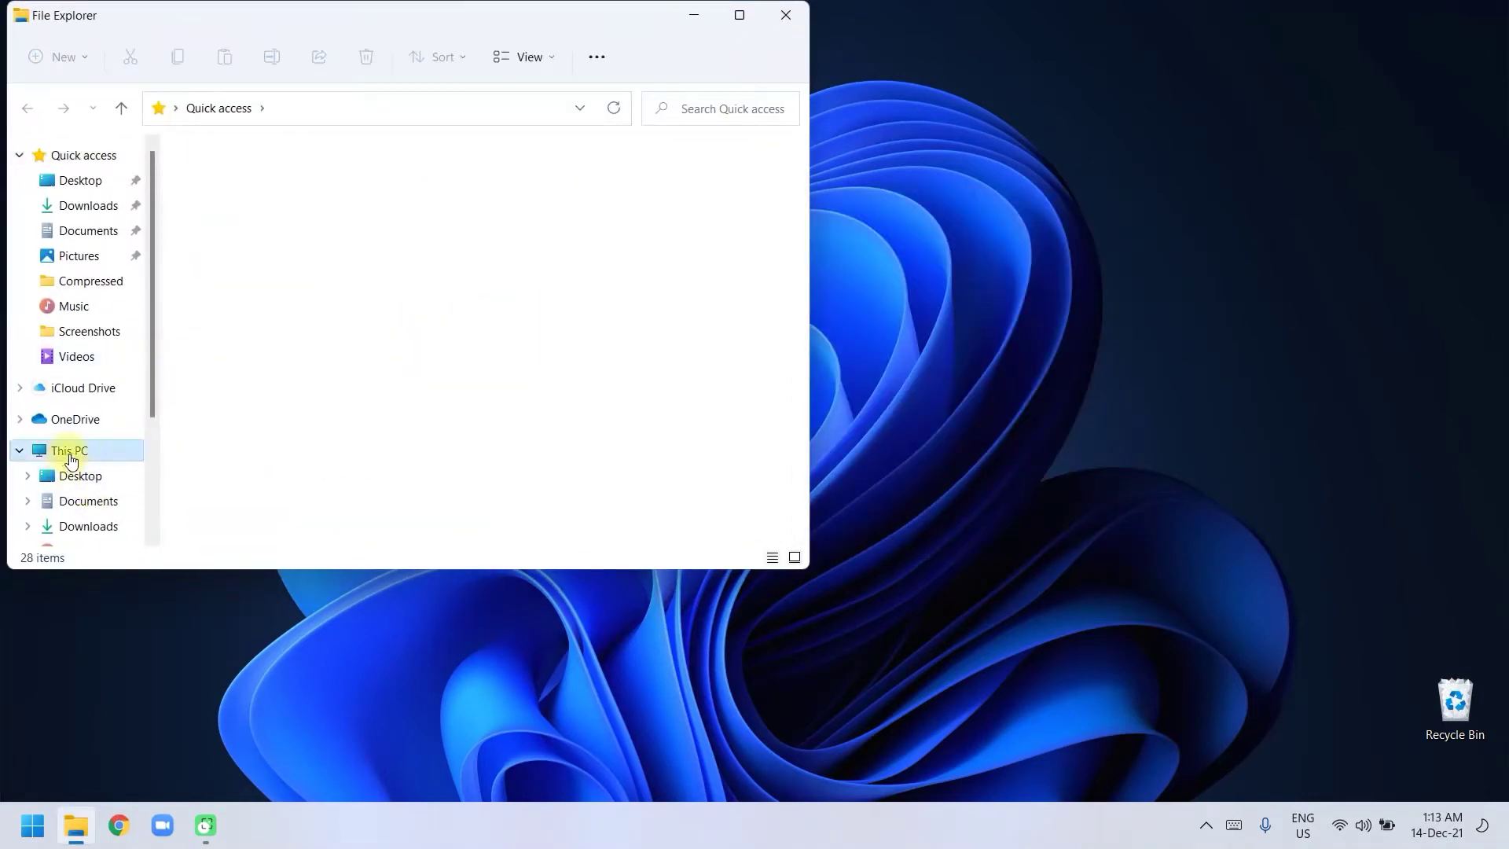
pyautogui.click(302, 397)
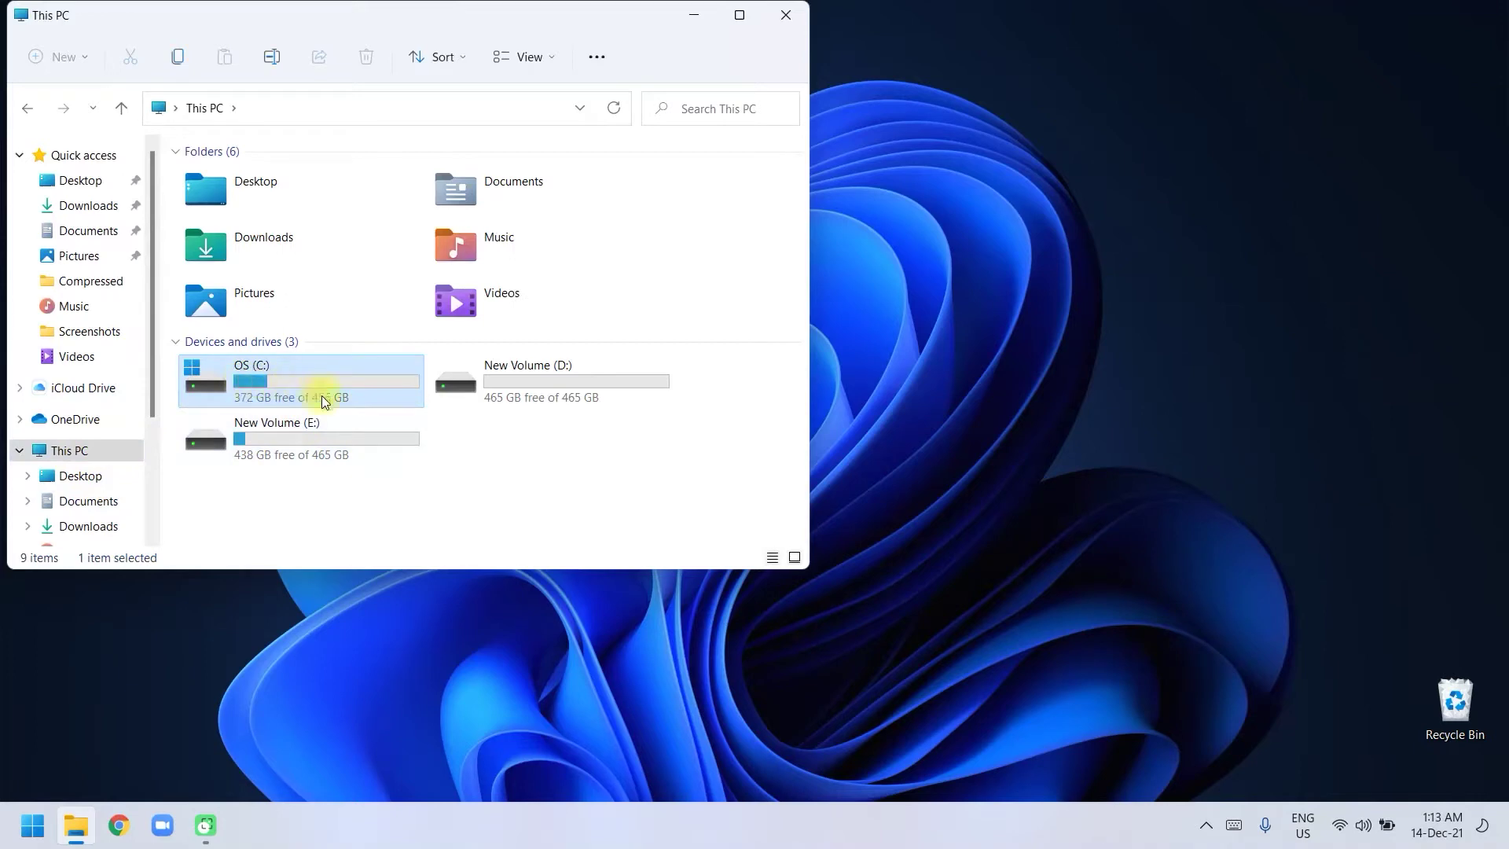
pyautogui.click(562, 389)
pyautogui.click(415, 434)
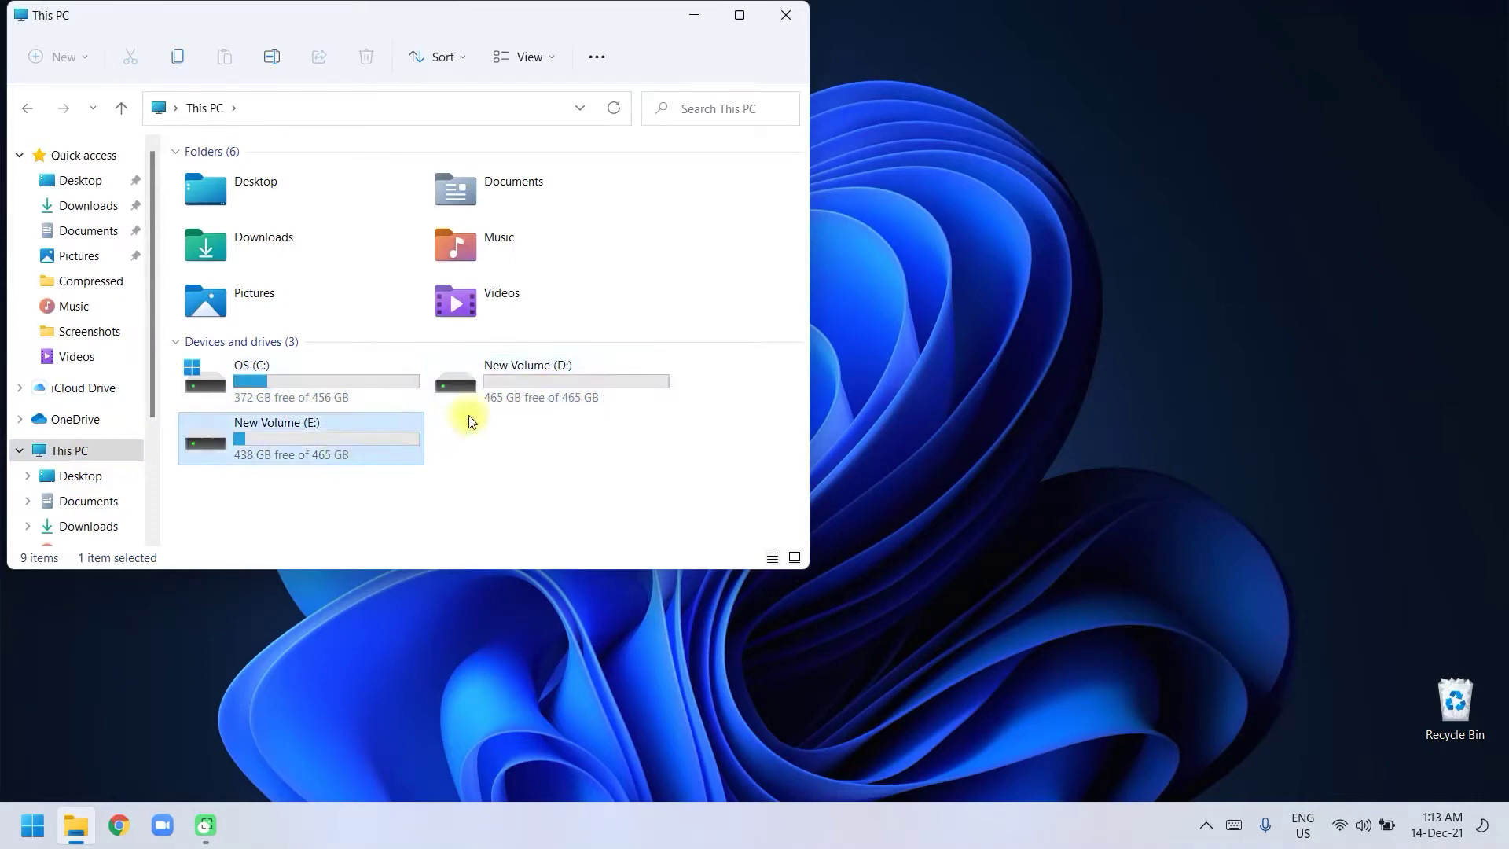
pyautogui.click(544, 470)
# Close File Explorer and launch Adobe Premiere Pro 2022 from a launcher search
pyautogui.click(785, 15)
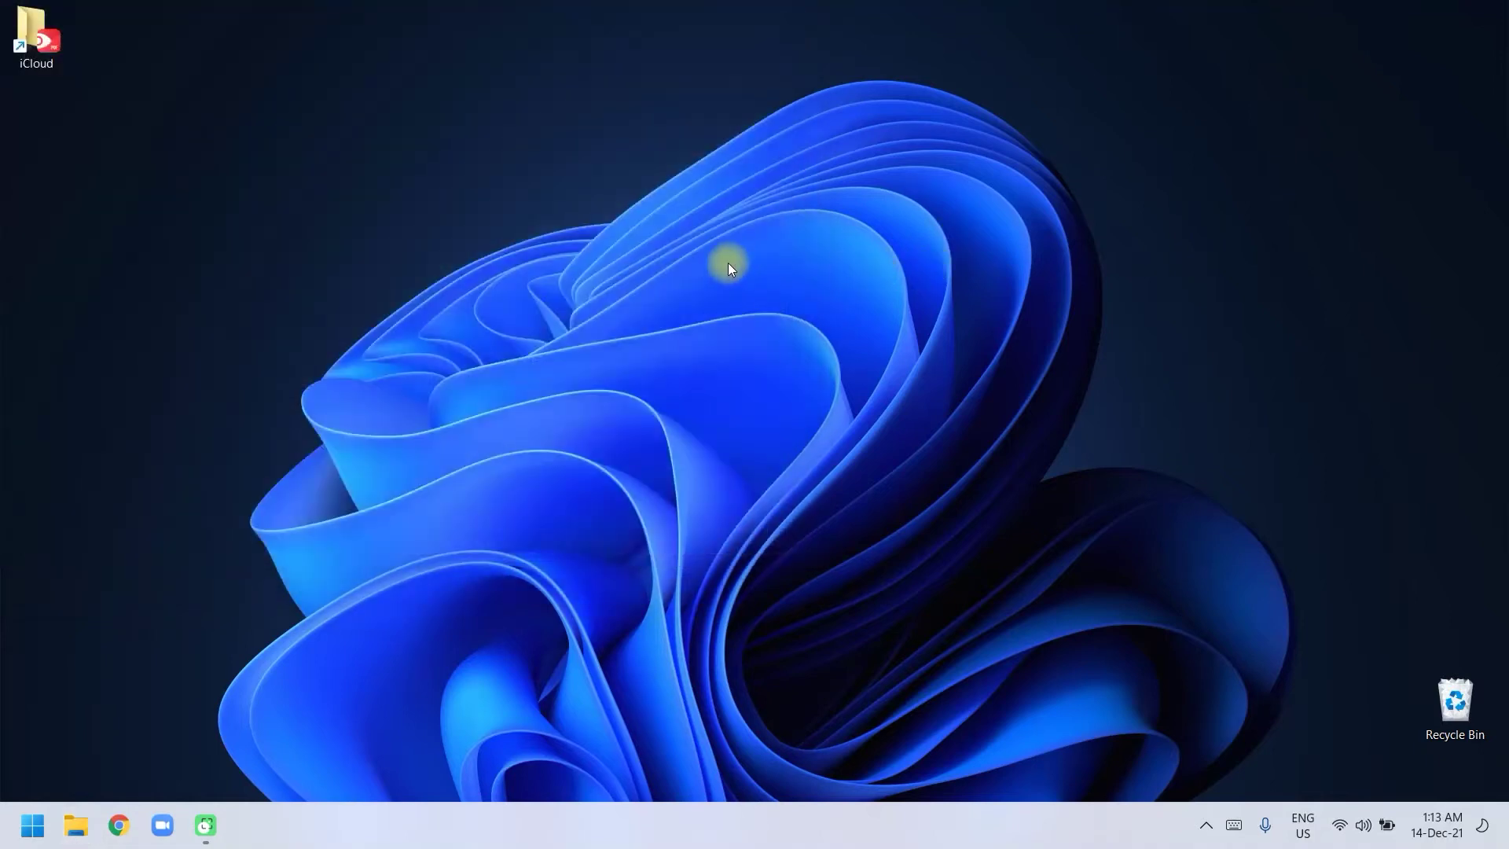
pyautogui.hotkey('alt', 'space')
pyautogui.press('BackSpace')
pyautogui.press('BackSpace')
pyautogui.press('BackSpace')
pyautogui.press('BackSpace')
pyautogui.press('BackSpace')
pyautogui.press('BackSpace')
pyautogui.press('BackSpace')
pyautogui.press('BackSpace')
pyautogui.press('BackSpace')
pyautogui.press('BackSpace')
pyautogui.press('BackSpace')
pyautogui.press('BackSpace')
pyautogui.press('BackSpace')
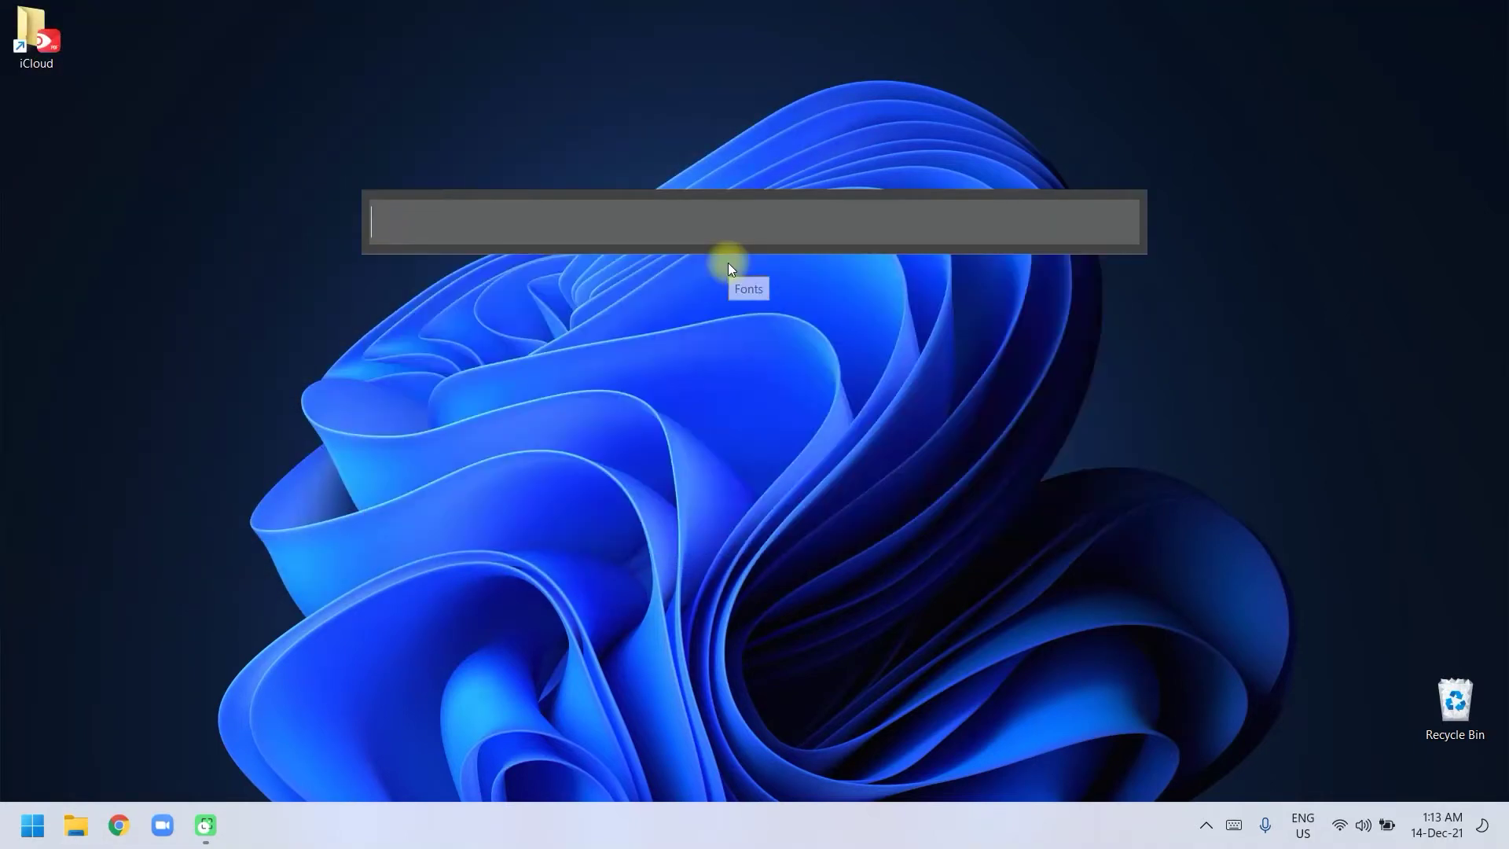
pyautogui.write('adobe')
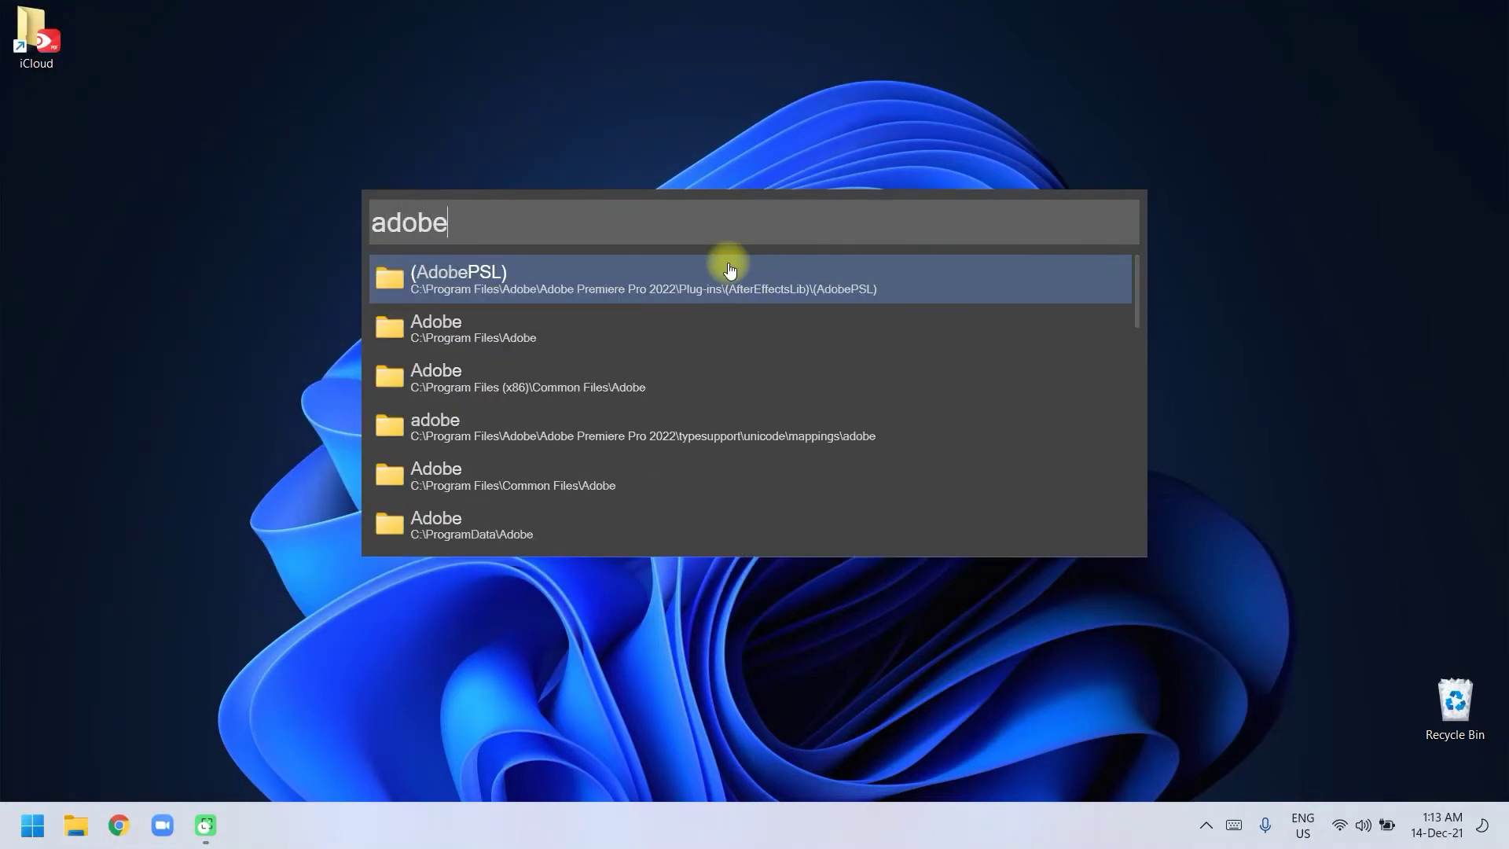
pyautogui.write(' premiere Pro 2022')
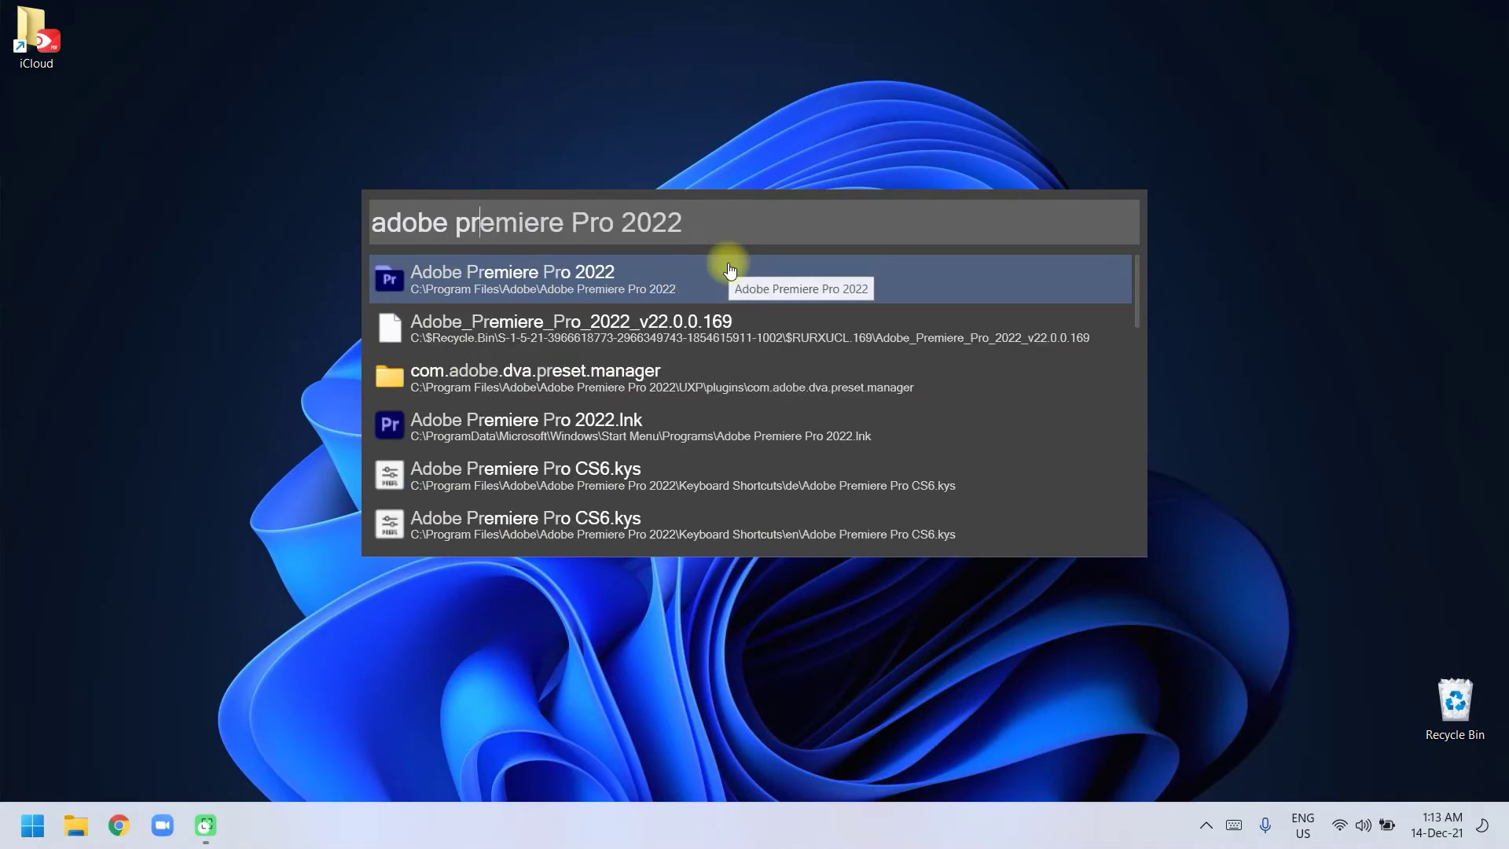
pyautogui.press('Return')
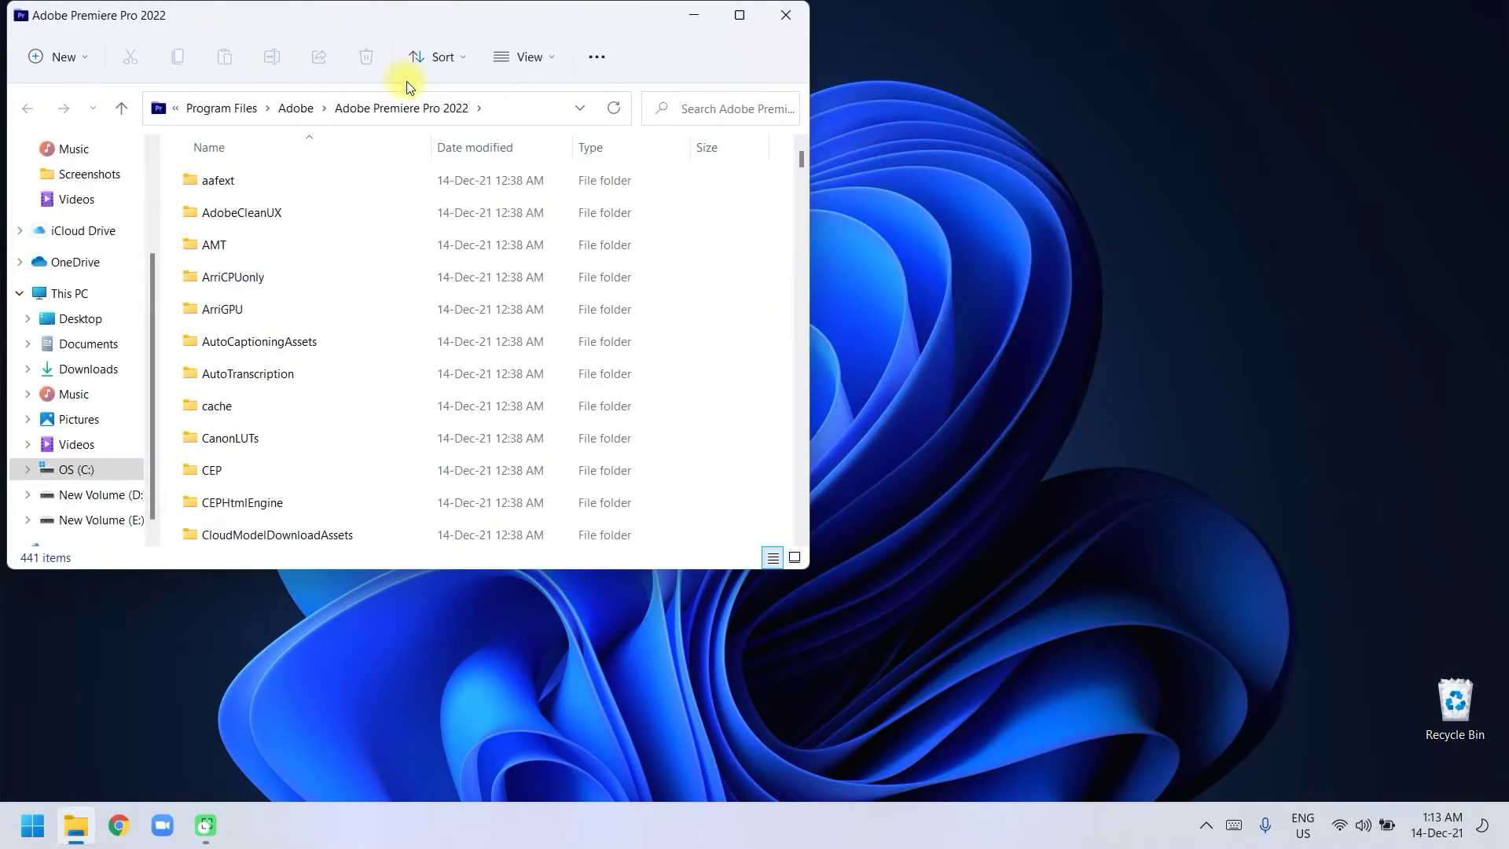
pyautogui.scroll(-4, 417, 341)
pyautogui.scroll(-10, 418, 341)
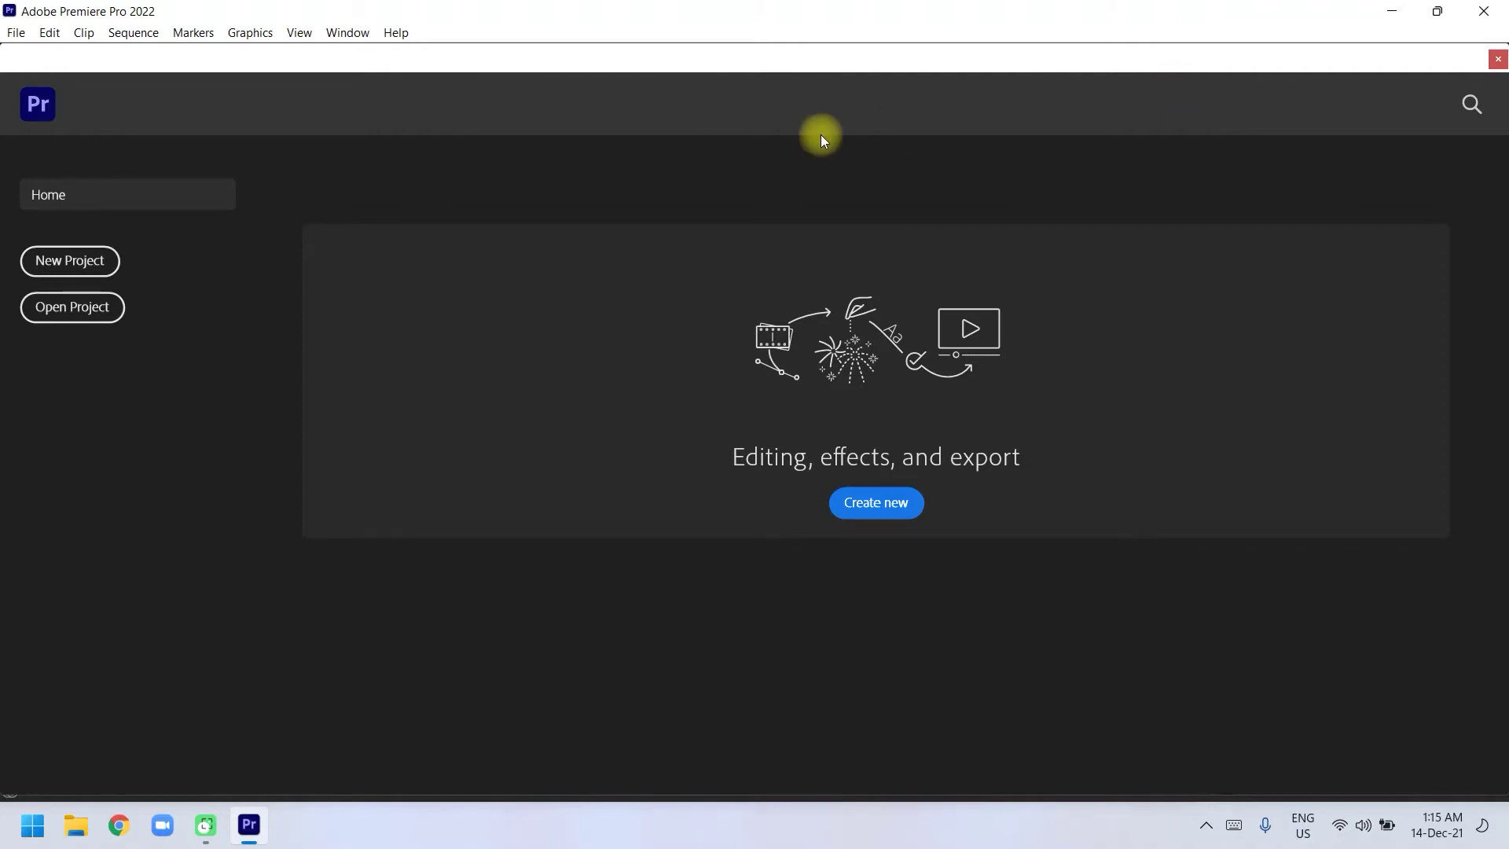
# Create a new project named TEST with the Mercury Playback Engine GPU Acceleration (CUDA) renderer
pyautogui.click(101, 258)
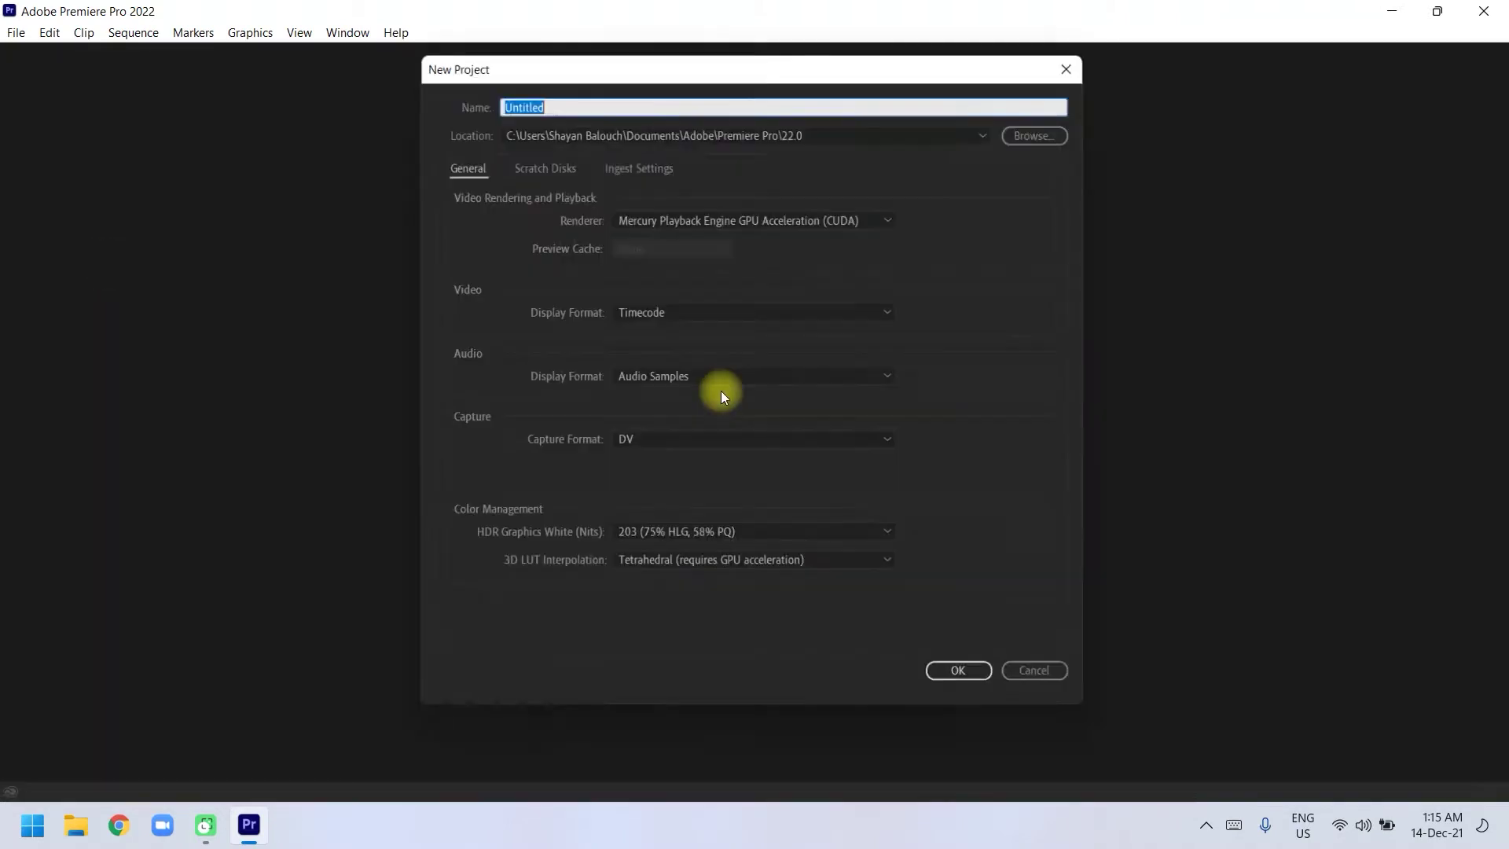
pyautogui.write('TEST')
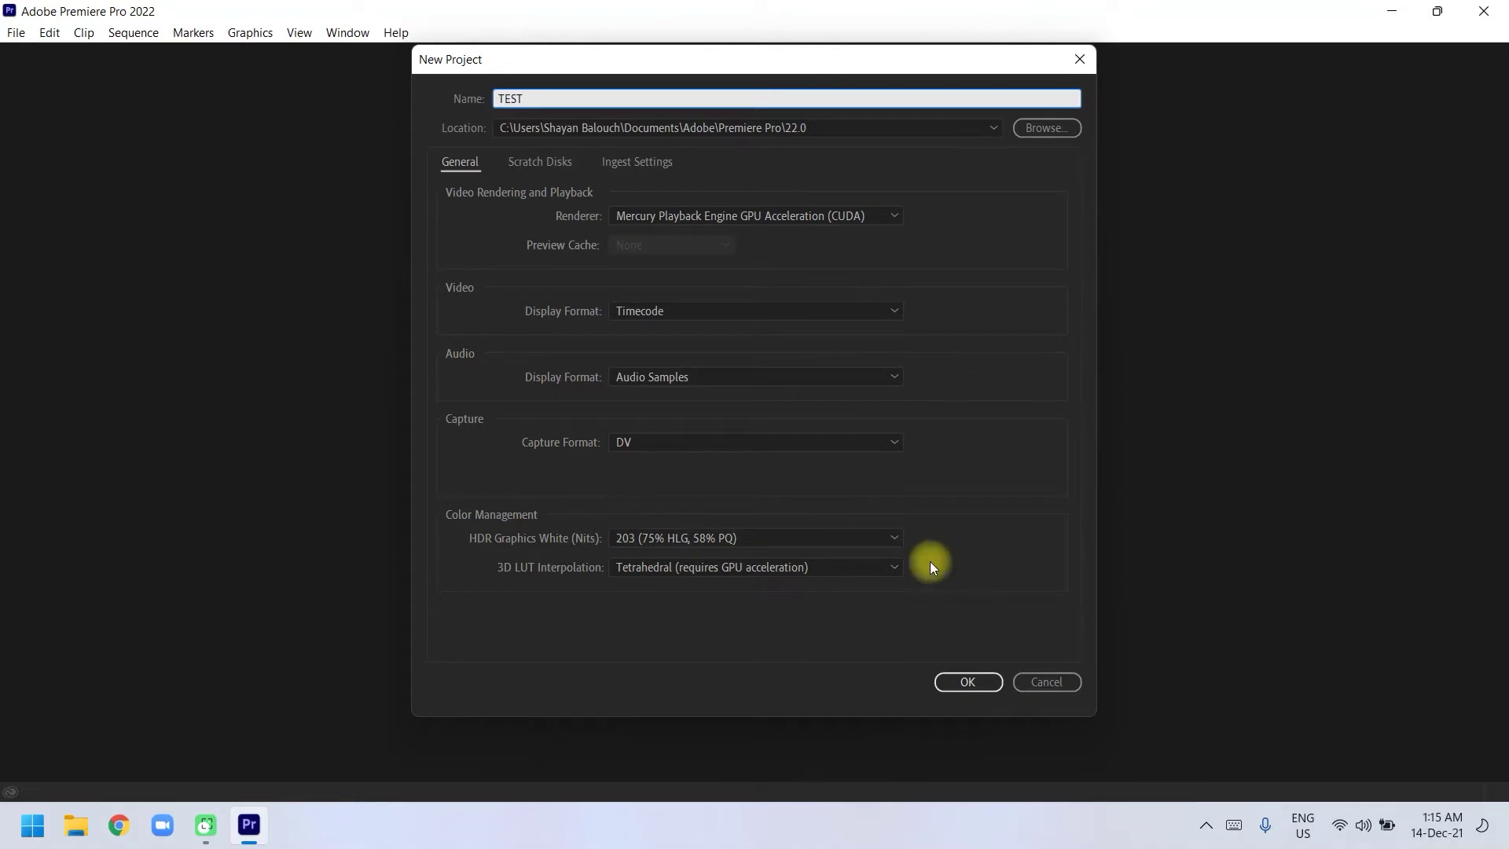
pyautogui.click(819, 217)
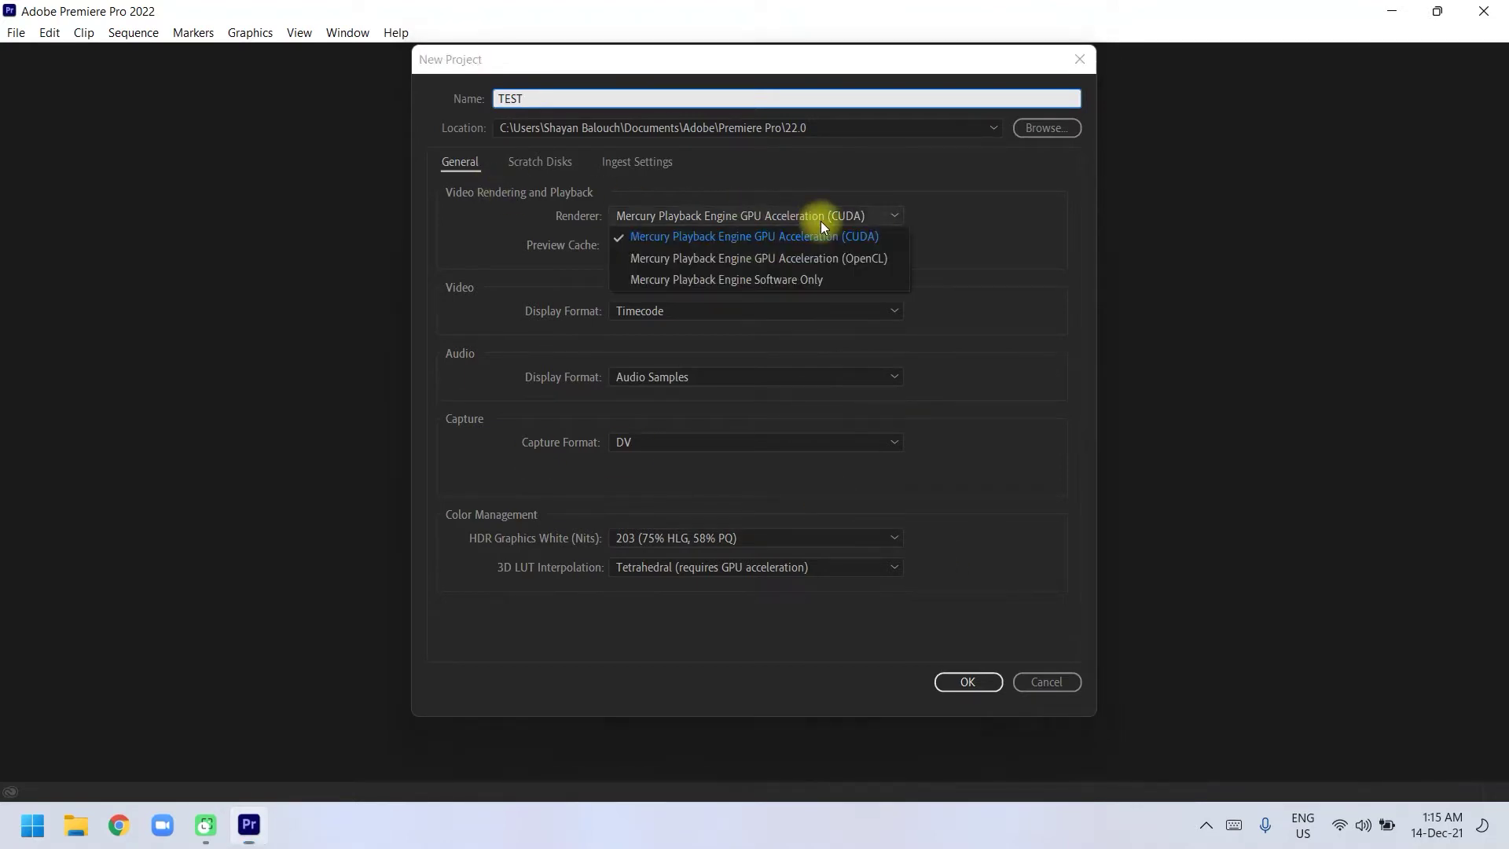
pyautogui.click(1008, 244)
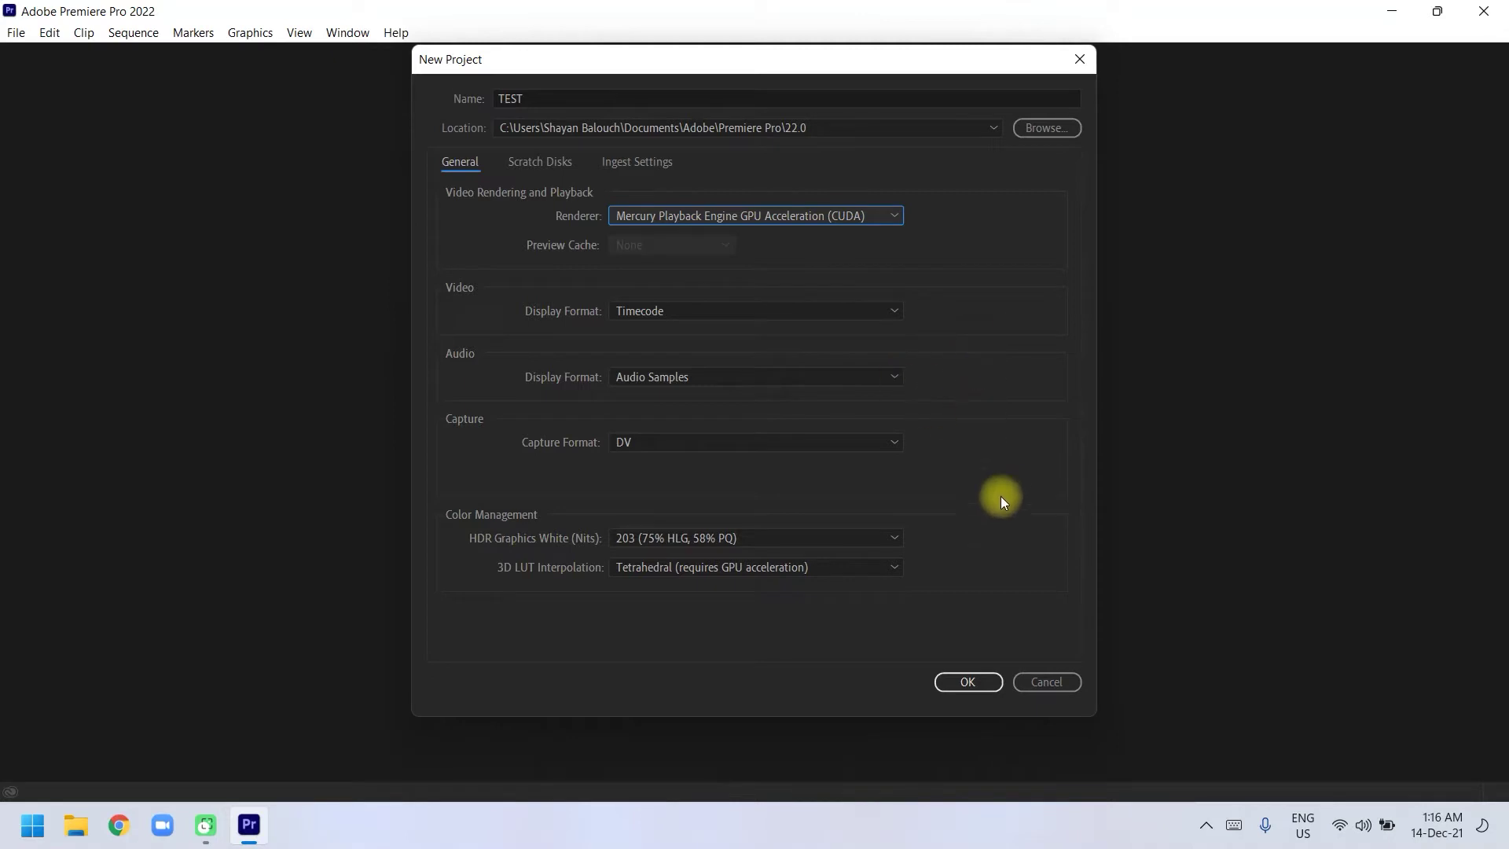
pyautogui.click(966, 679)
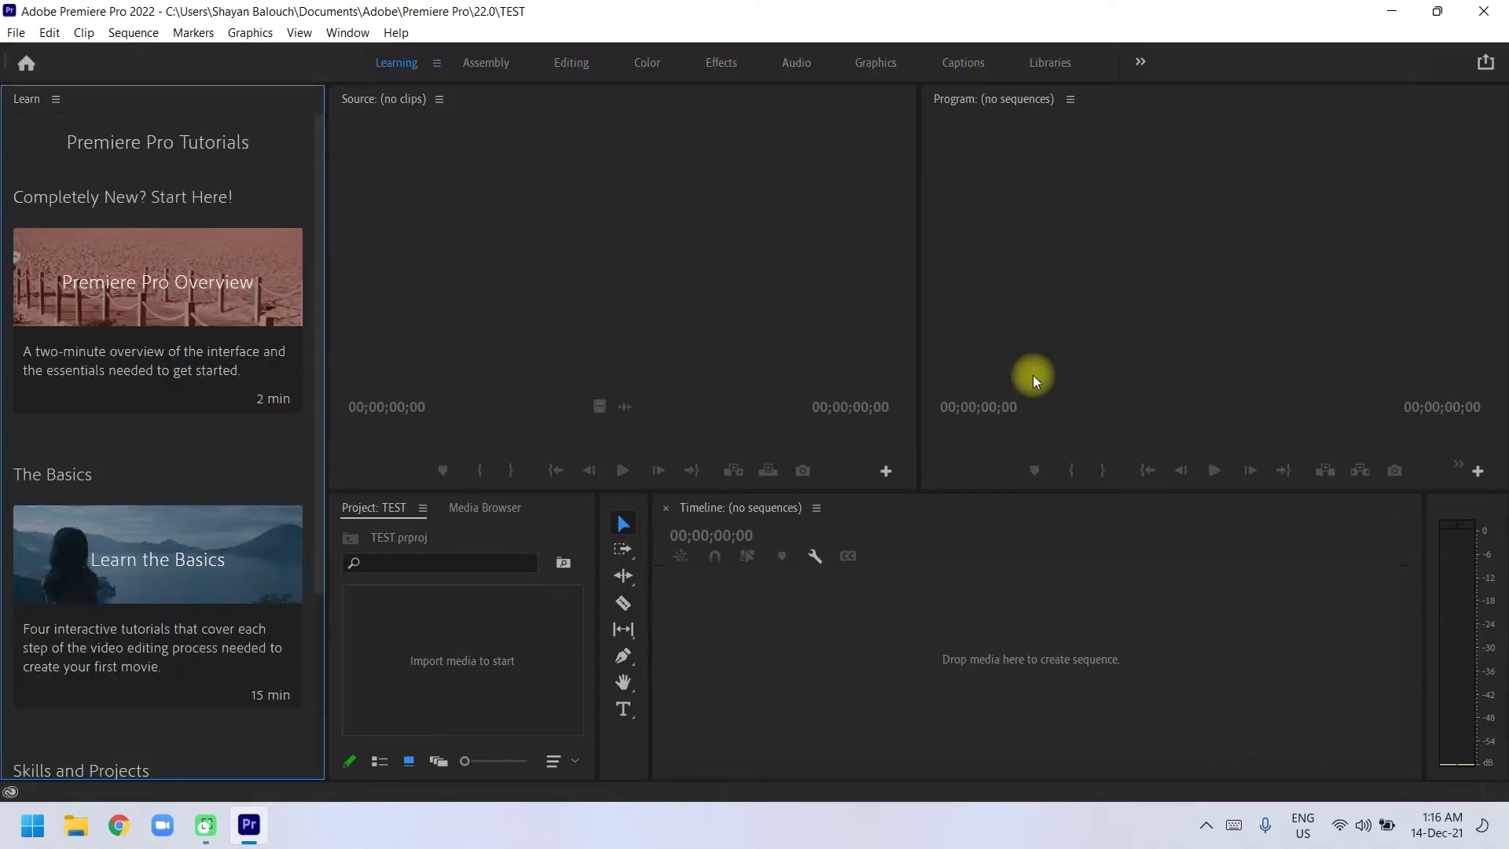
# In the Editing workspace, import 2 (1).mp4 from Downloads > Compressed > Youtube Subscribe animations
pyautogui.click(573, 64)
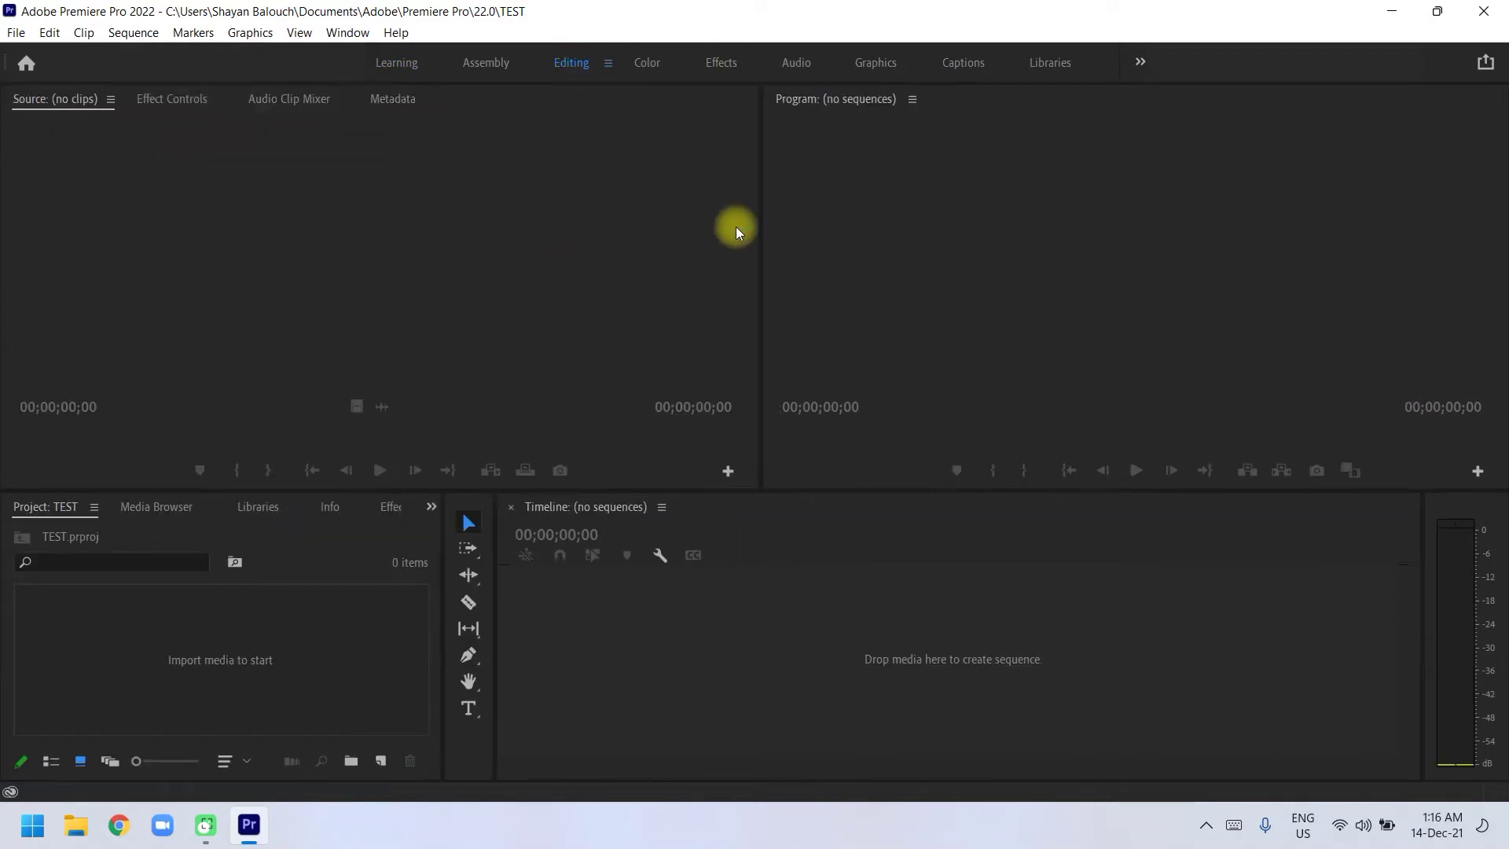
pyautogui.doubleClick(354, 656)
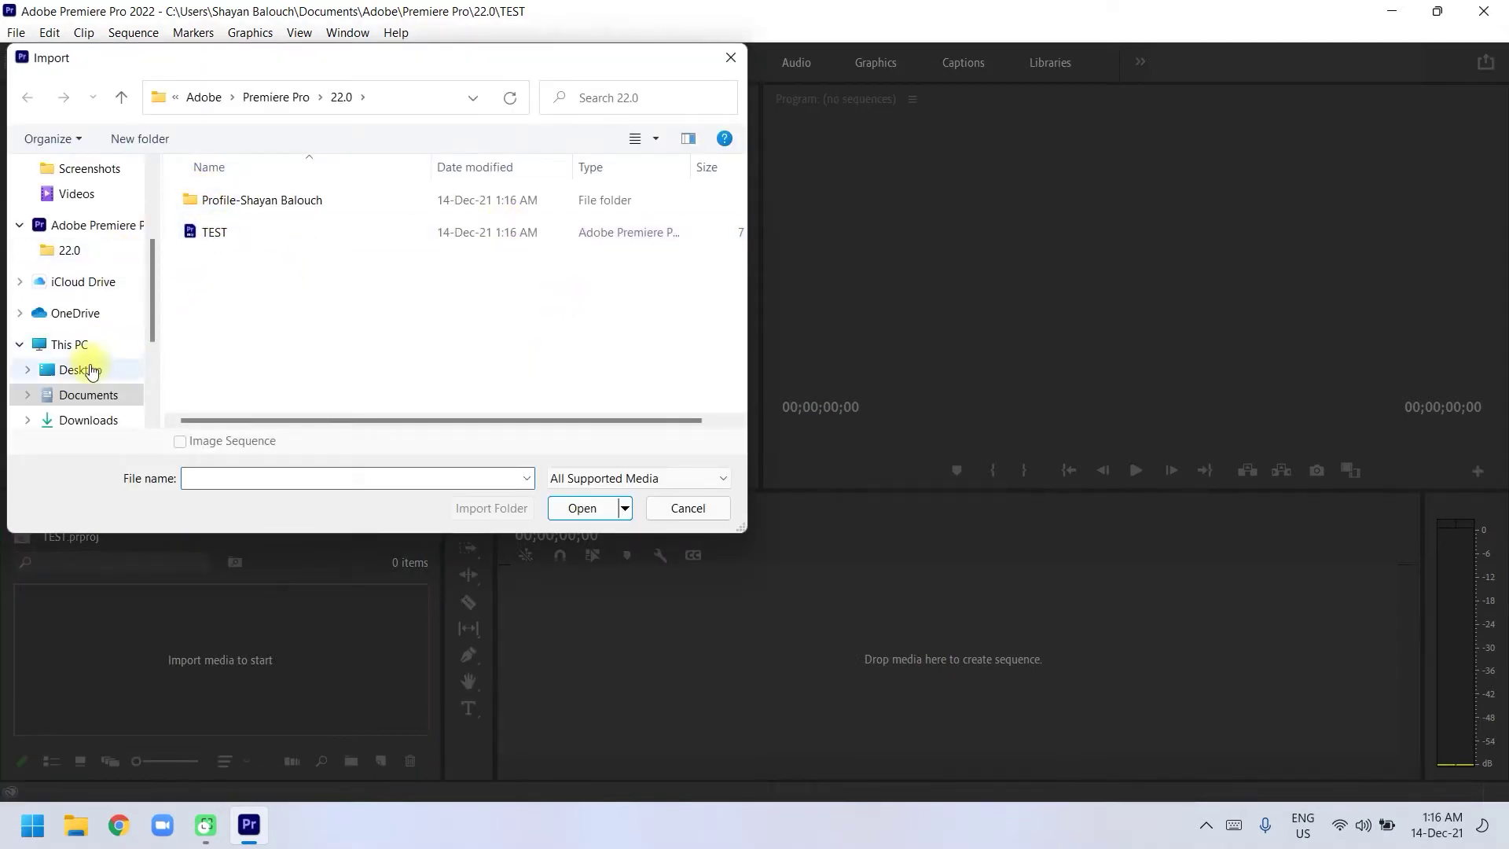
pyautogui.click(88, 419)
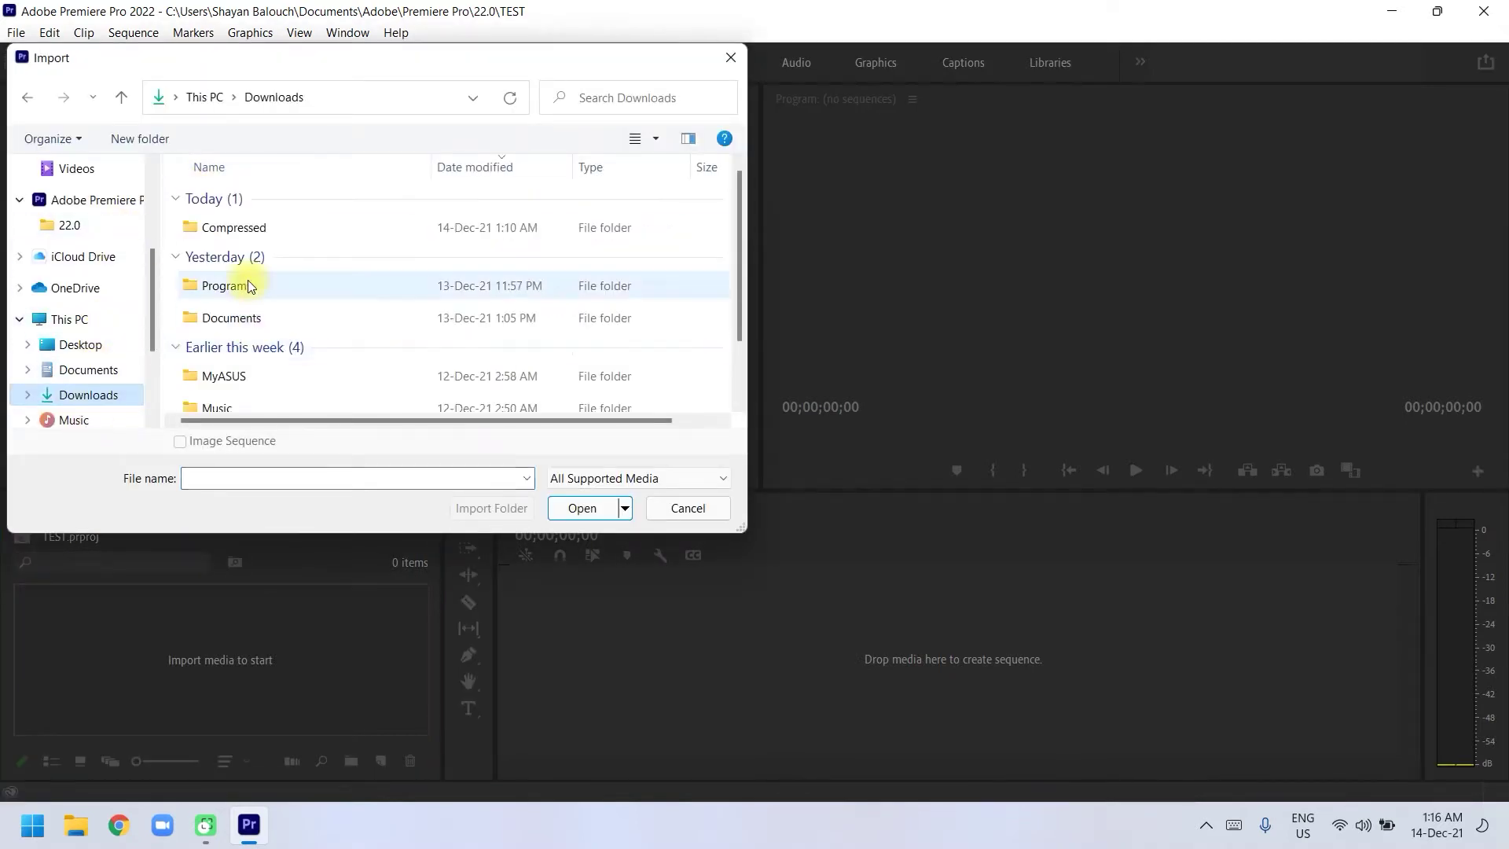
pyautogui.doubleClick(257, 234)
pyautogui.click(276, 233)
pyautogui.doubleClick(276, 233)
pyautogui.doubleClick(271, 234)
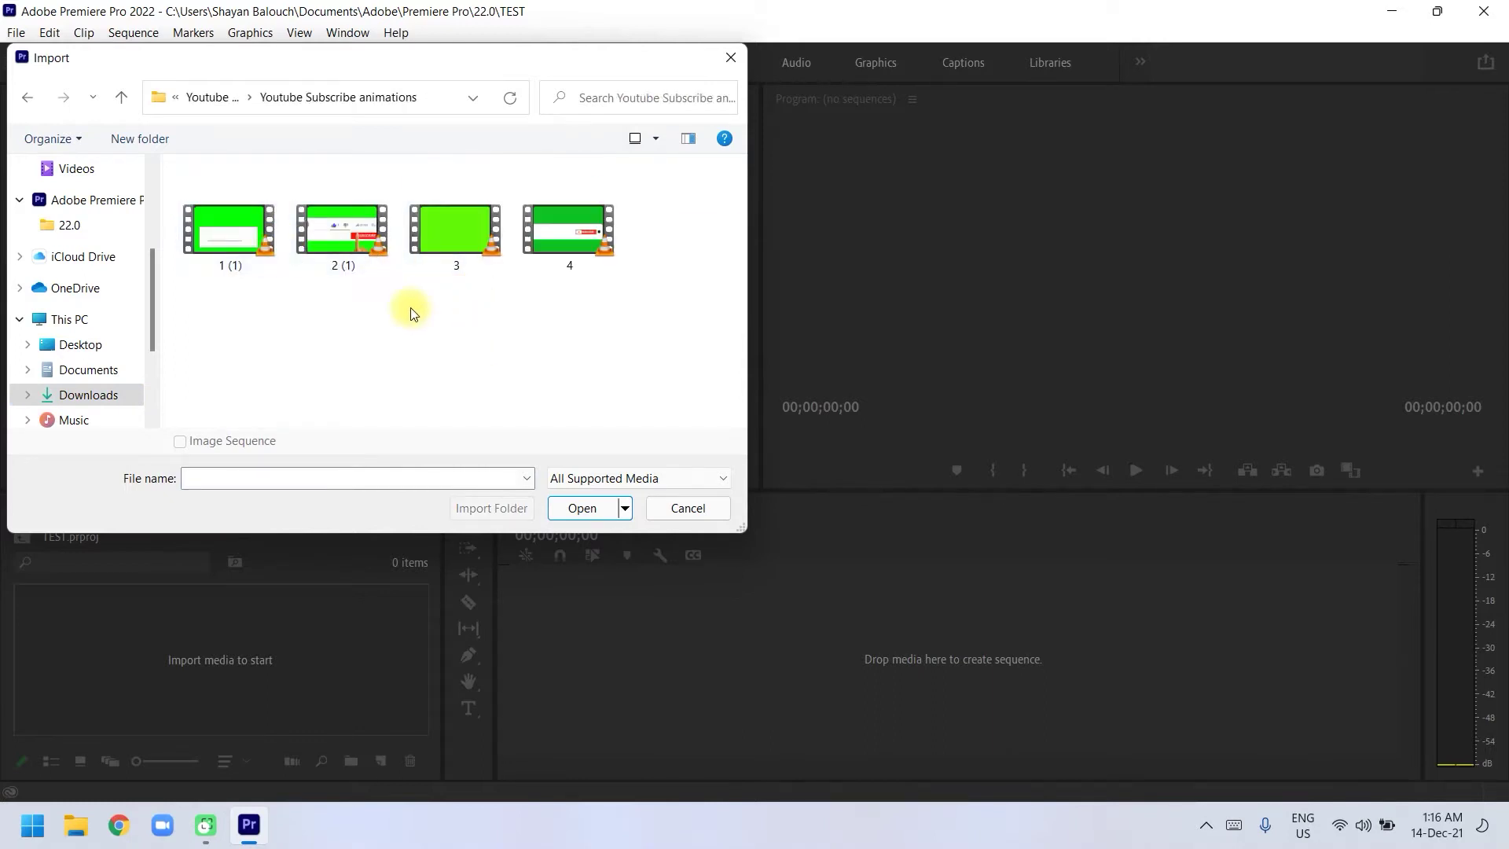
pyautogui.click(318, 205)
pyautogui.click(584, 509)
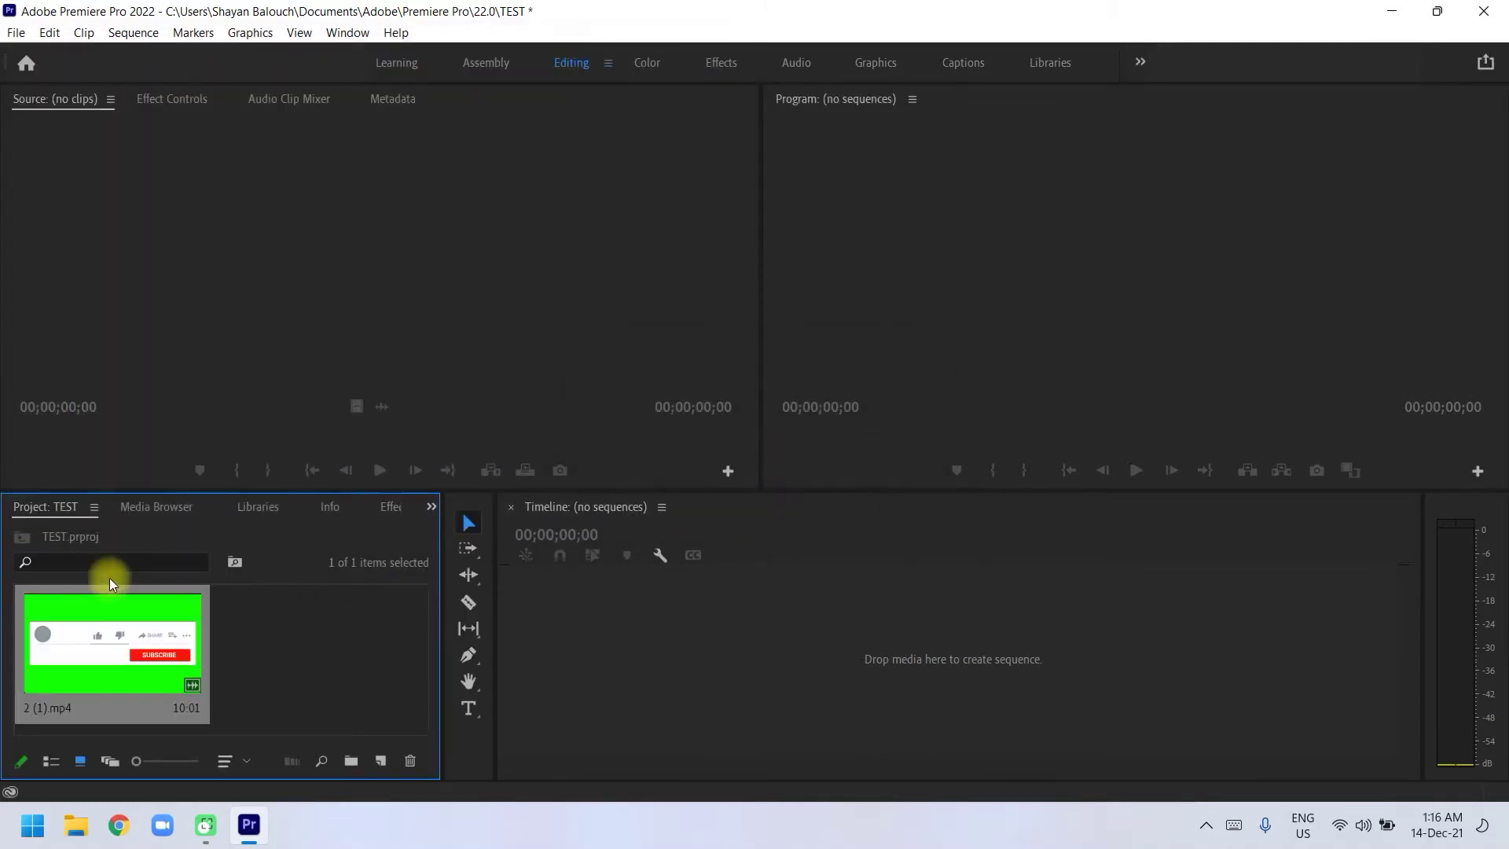
# Build a 2 (1) sequence from 2 (1).mp4, scrub it, then play from the start
pyautogui.moveTo(141, 651); pyautogui.dragTo(755, 529)
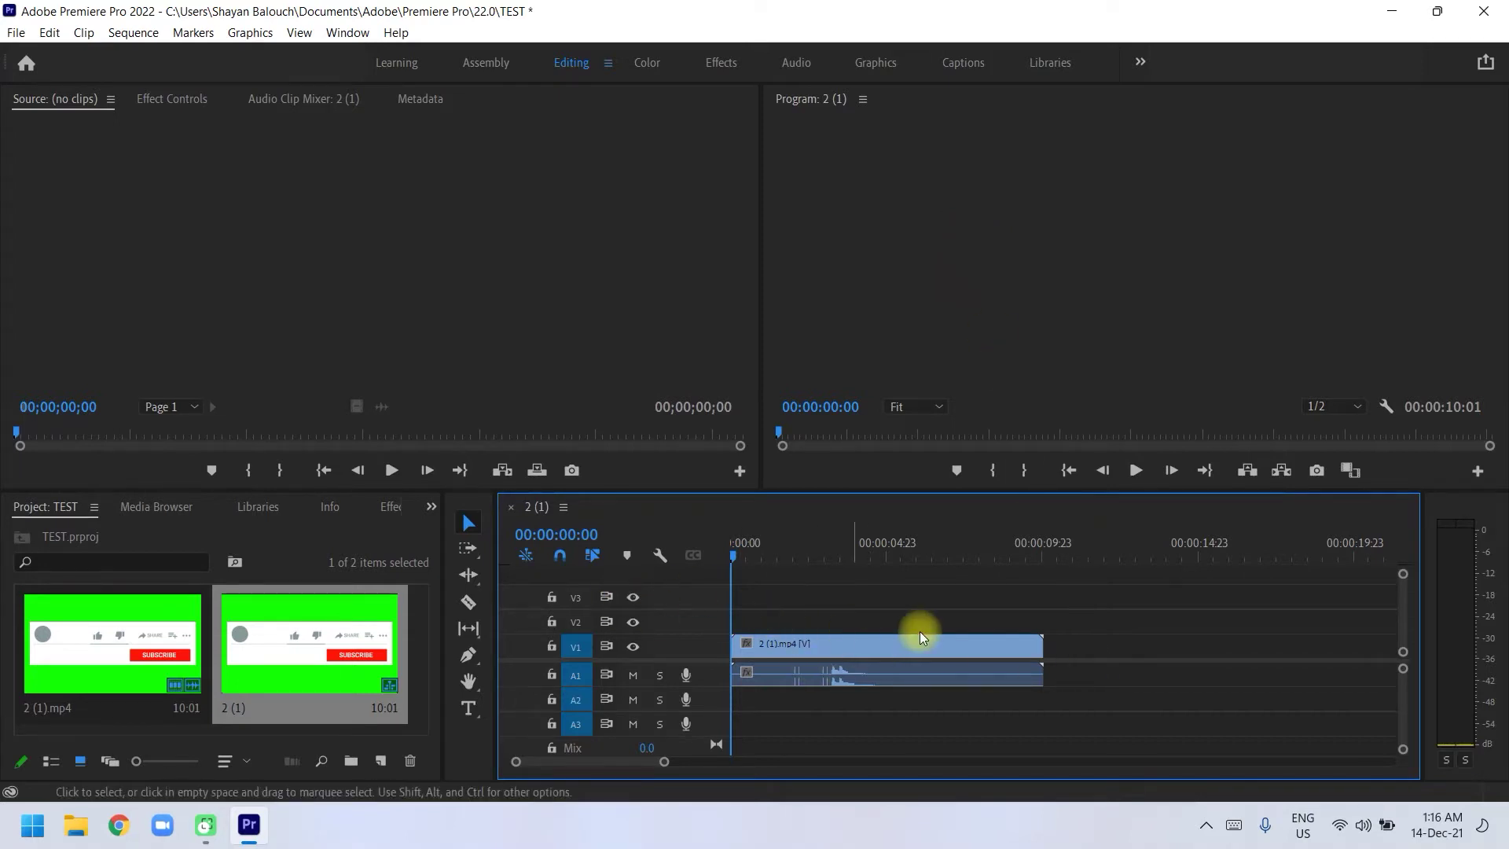
pyautogui.click(865, 641)
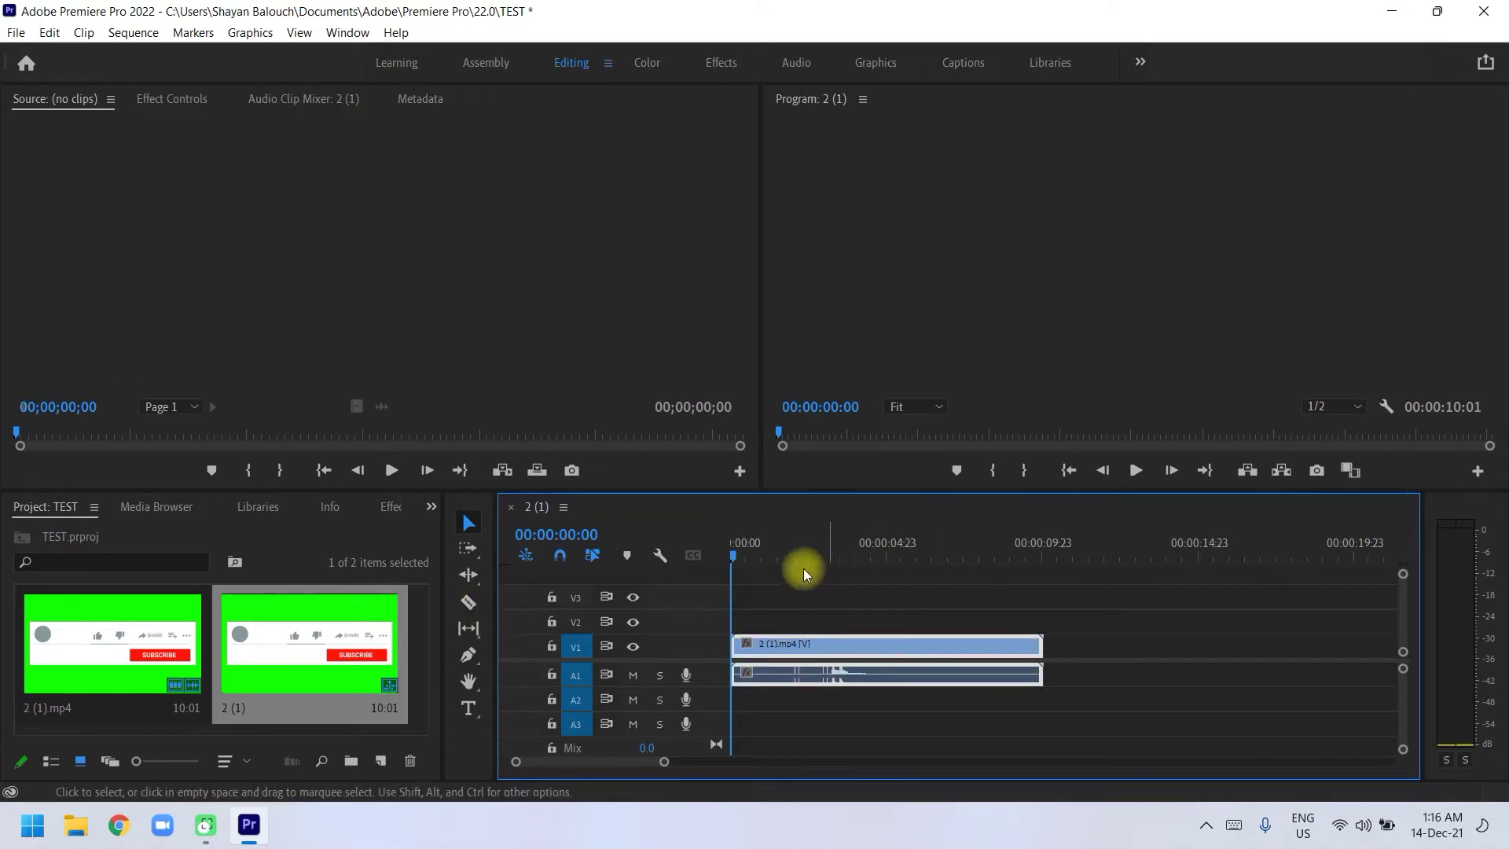
pyautogui.moveTo(741, 563); pyautogui.dragTo(794, 559)
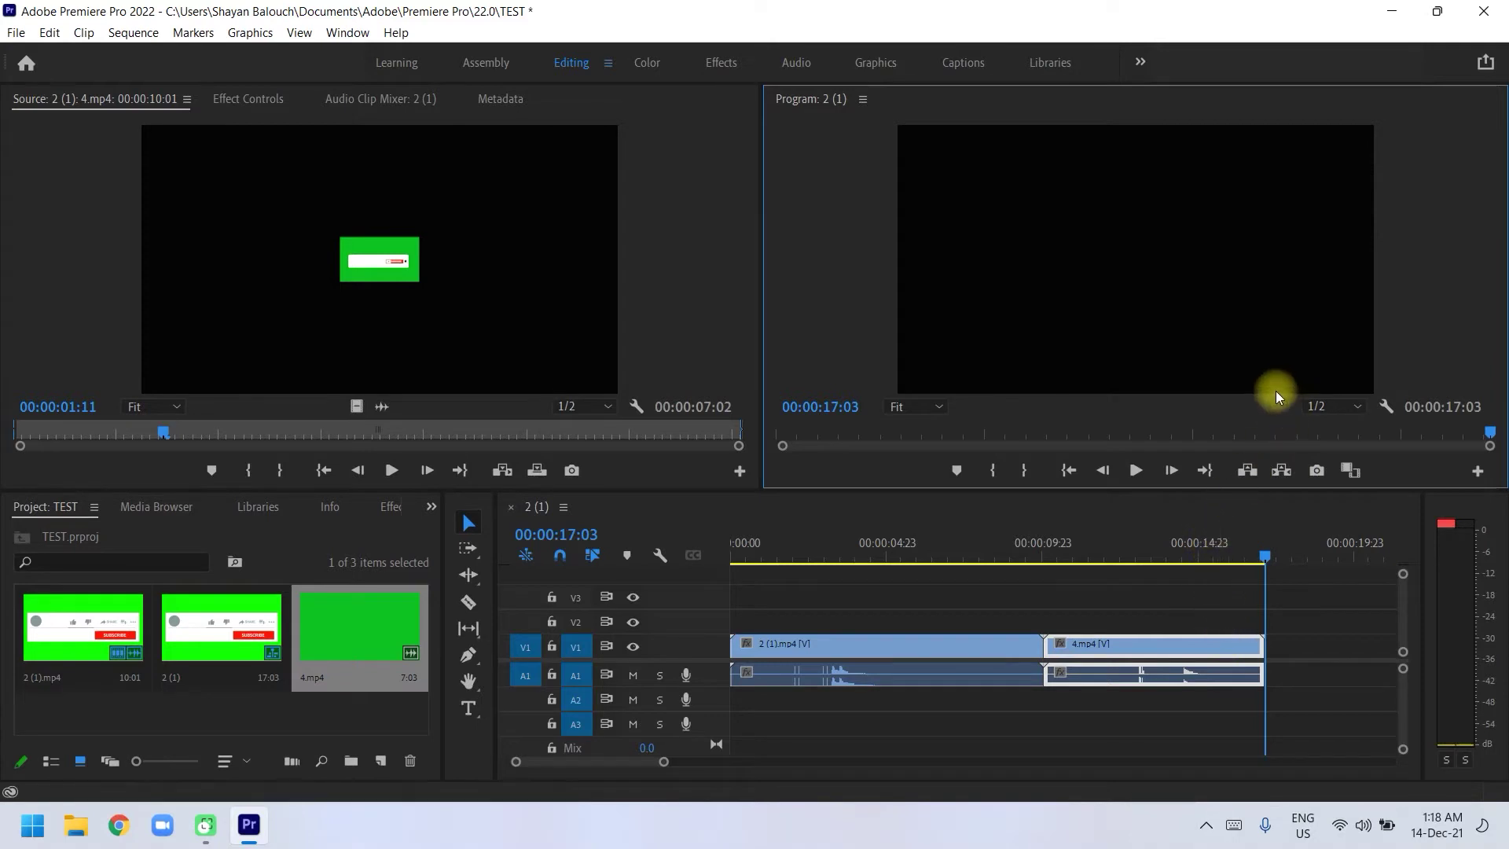
pyautogui.click(739, 553)
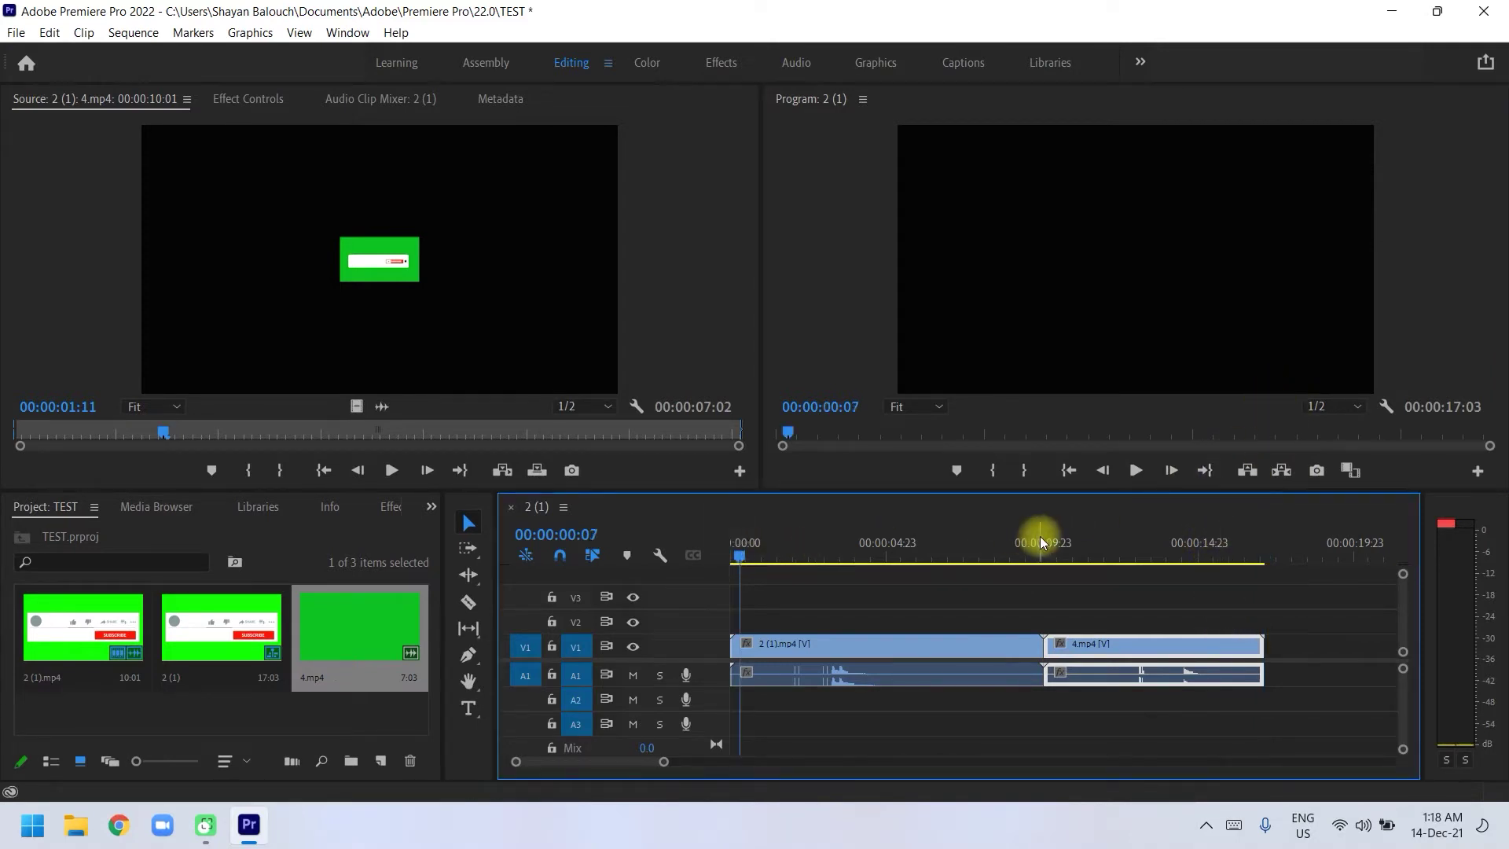
pyautogui.press('space')
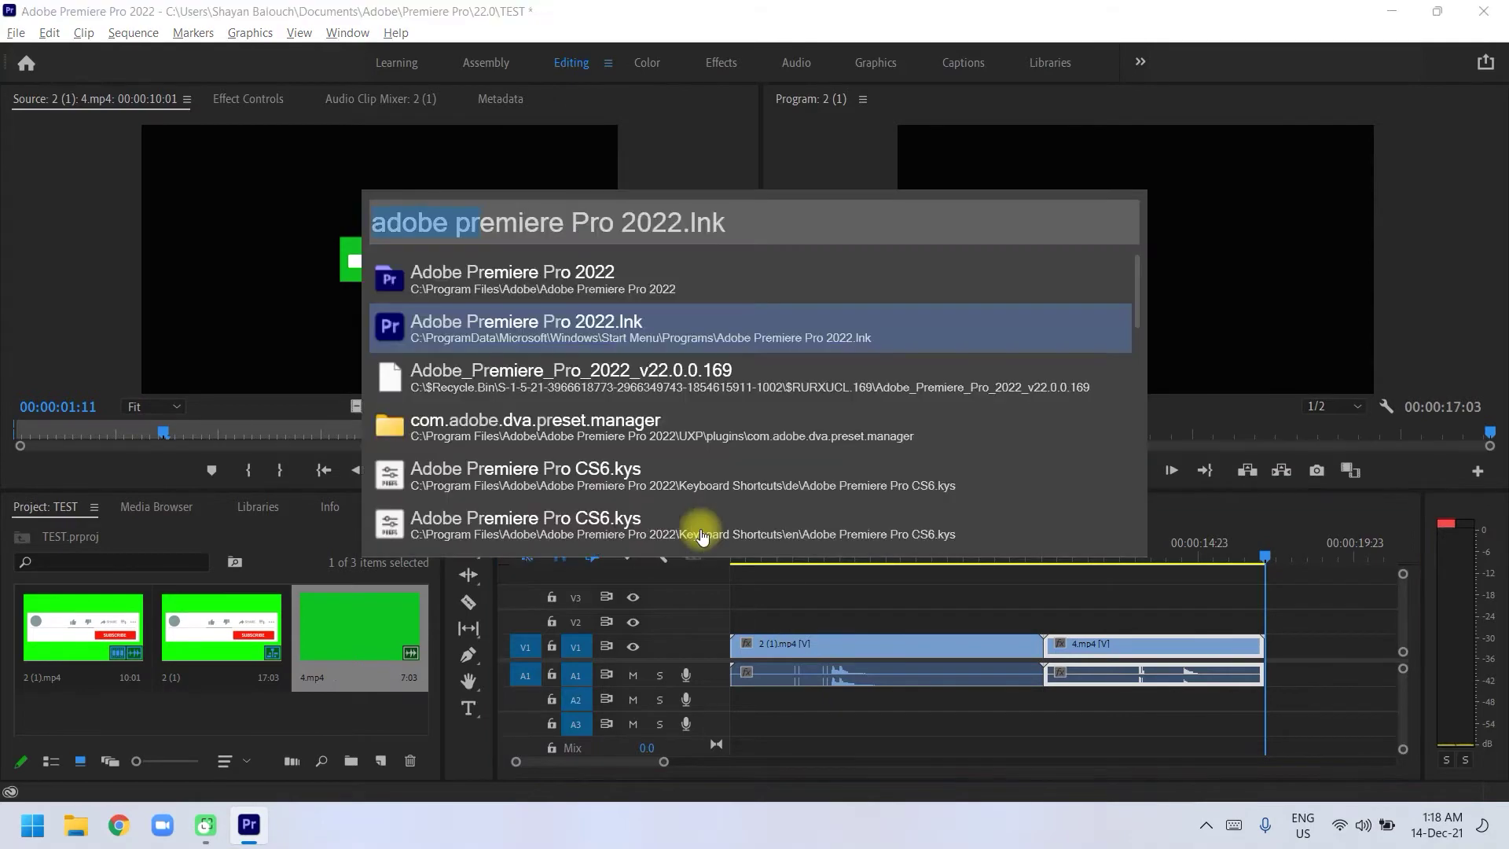
# Launch Armoury Crate from the Start menu's Top apps after abandoning the 'asu' and 'audacity' searches
pyautogui.hotkey('alt', 'space')
pyautogui.write('asus')
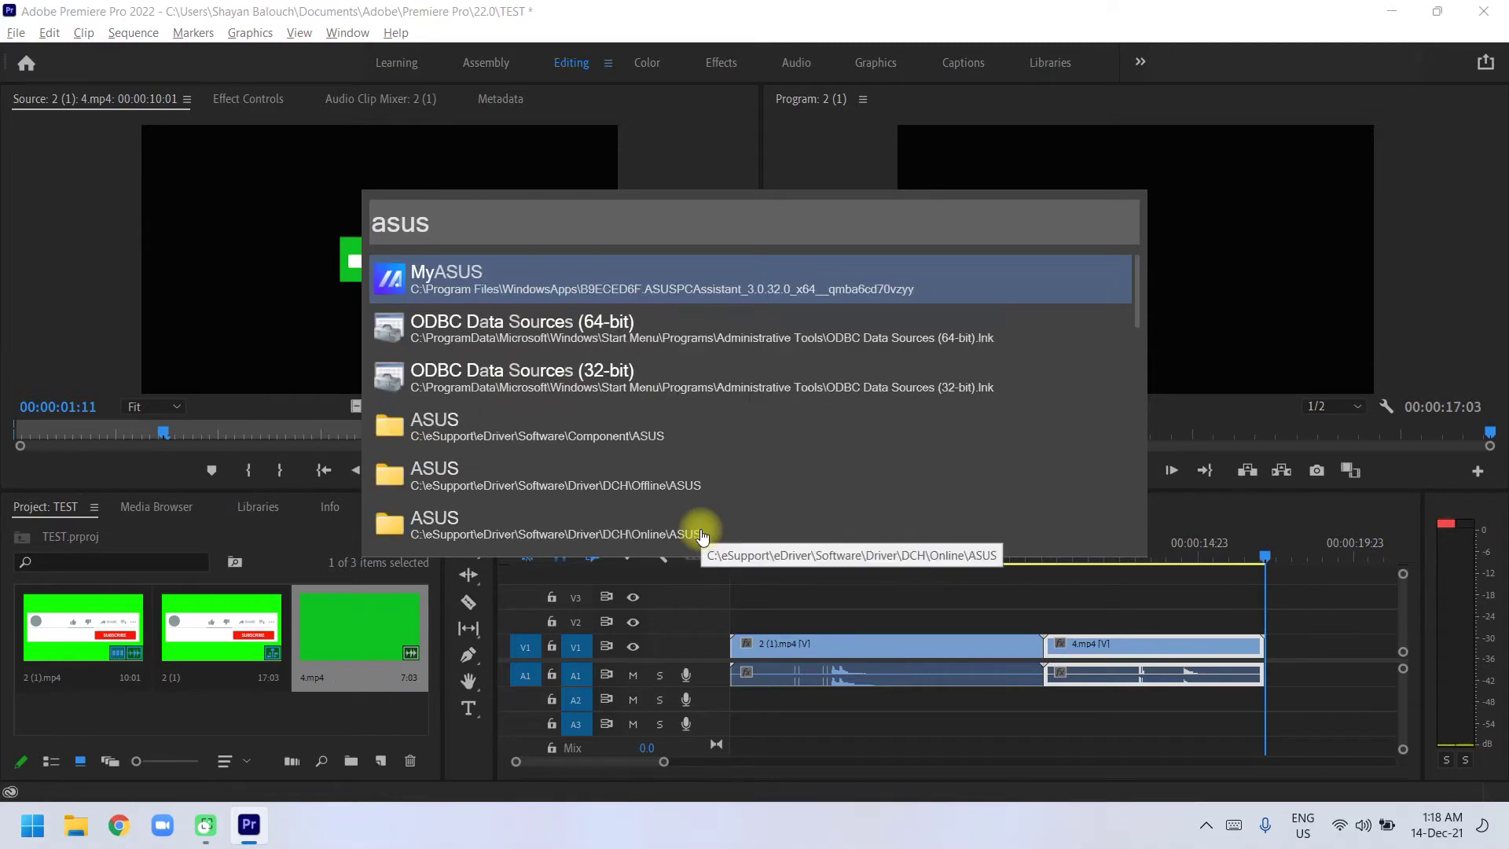
pyautogui.press('BackSpace')
pyautogui.press('BackSpace')
pyautogui.press('BackSpace')
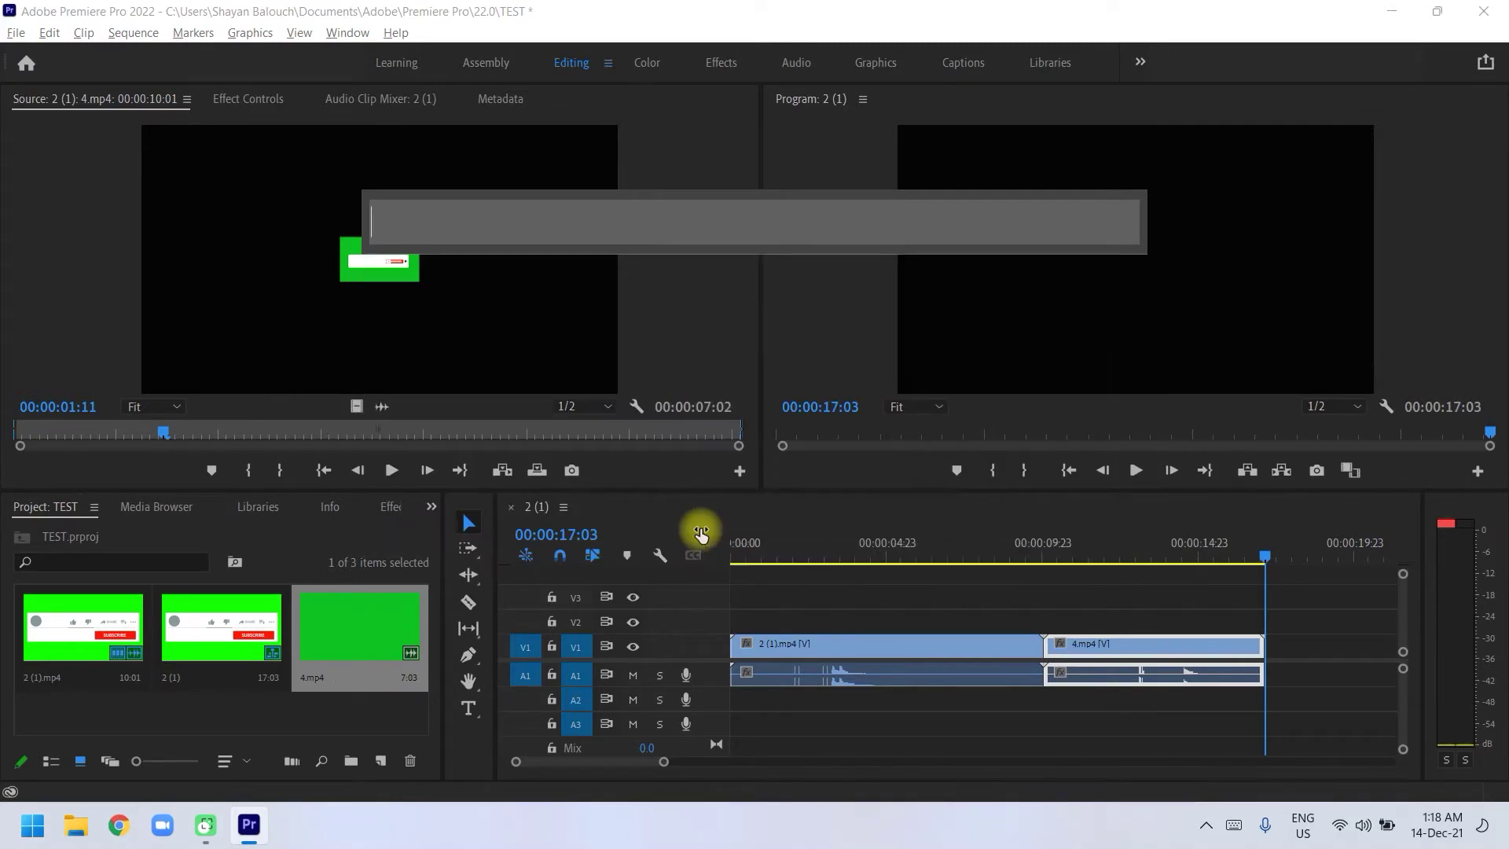
pyautogui.click(33, 825)
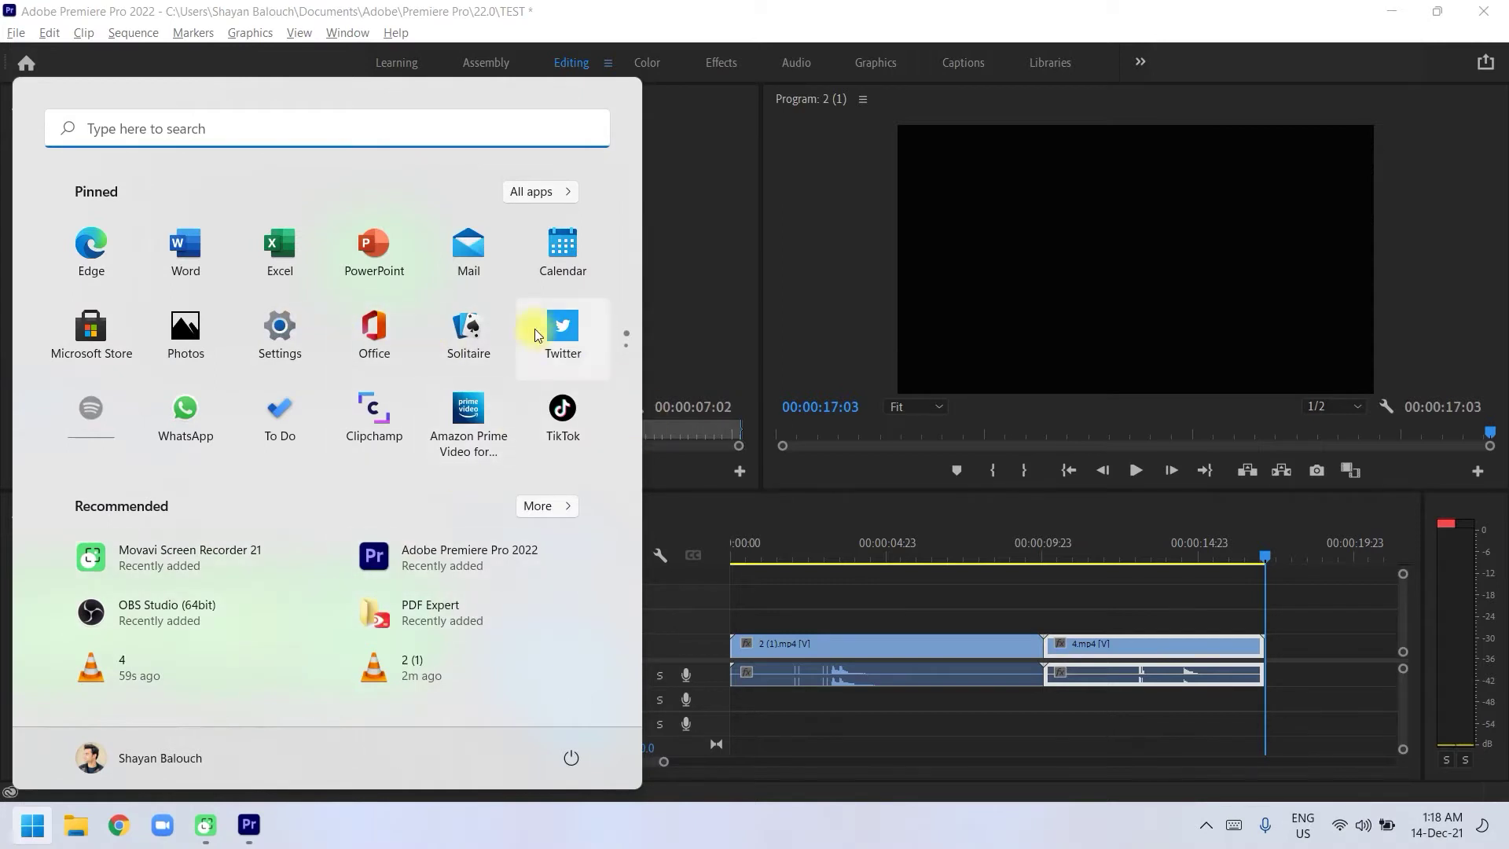
pyautogui.scroll(-1, 534, 330)
pyautogui.scroll(1, 448, 401)
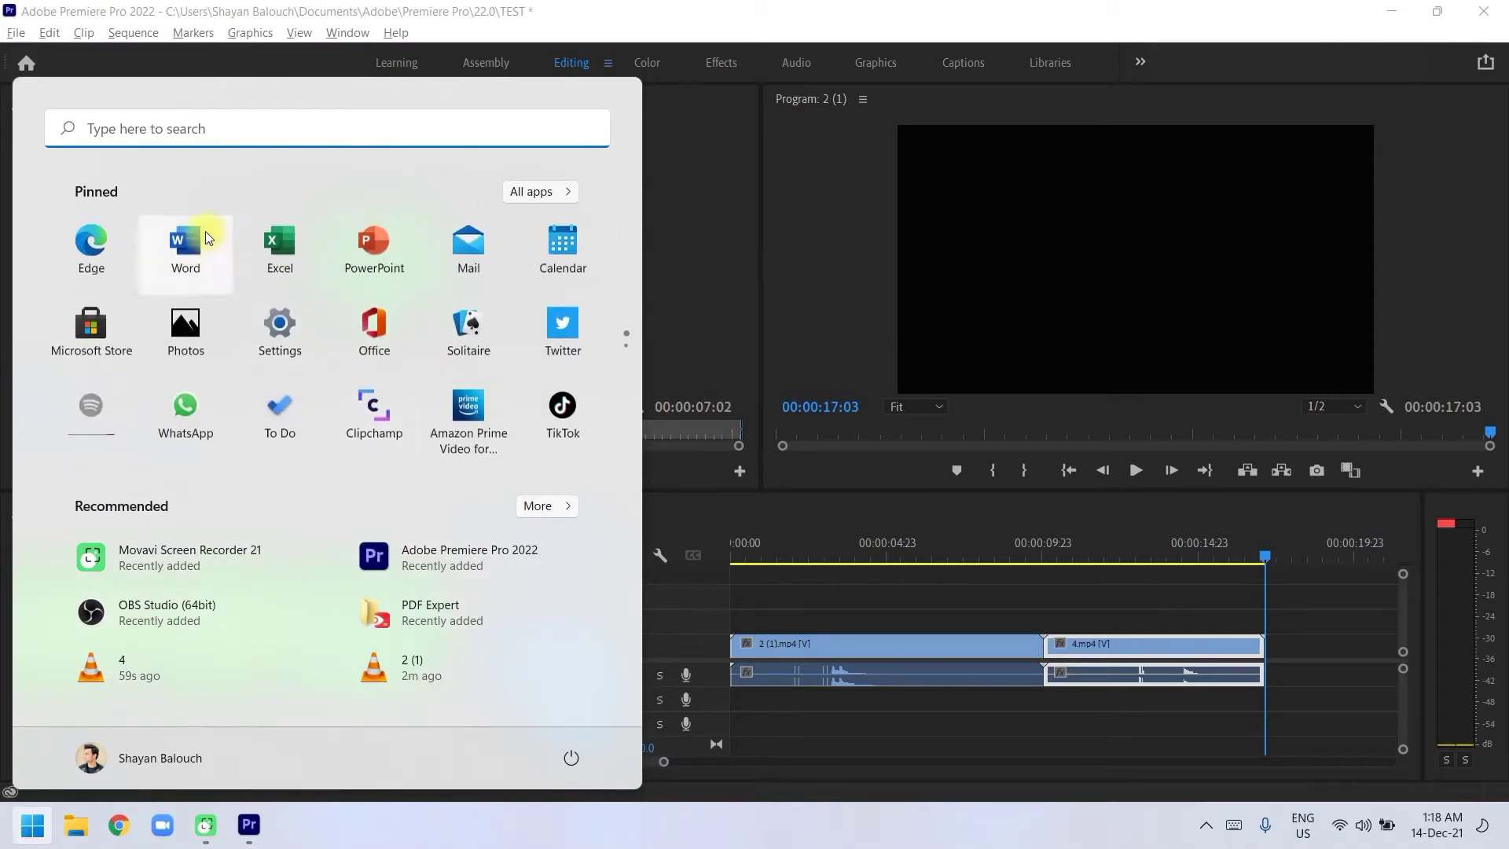
pyautogui.click(158, 126)
pyautogui.write('audacity')
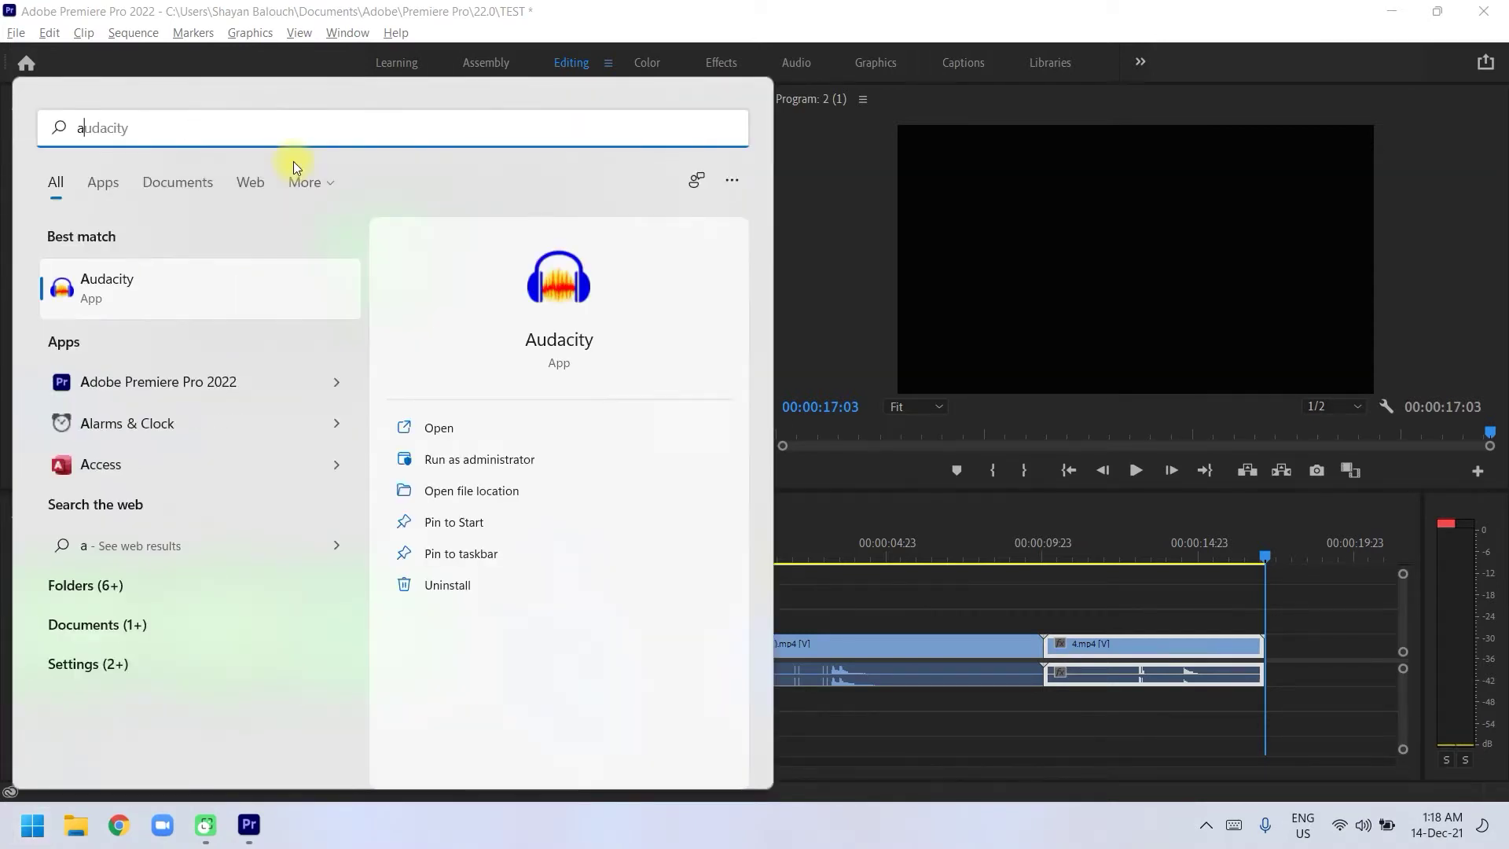
pyautogui.hotkey('ctrl', 'a')
pyautogui.press('BackSpace')
pyautogui.click(417, 310)
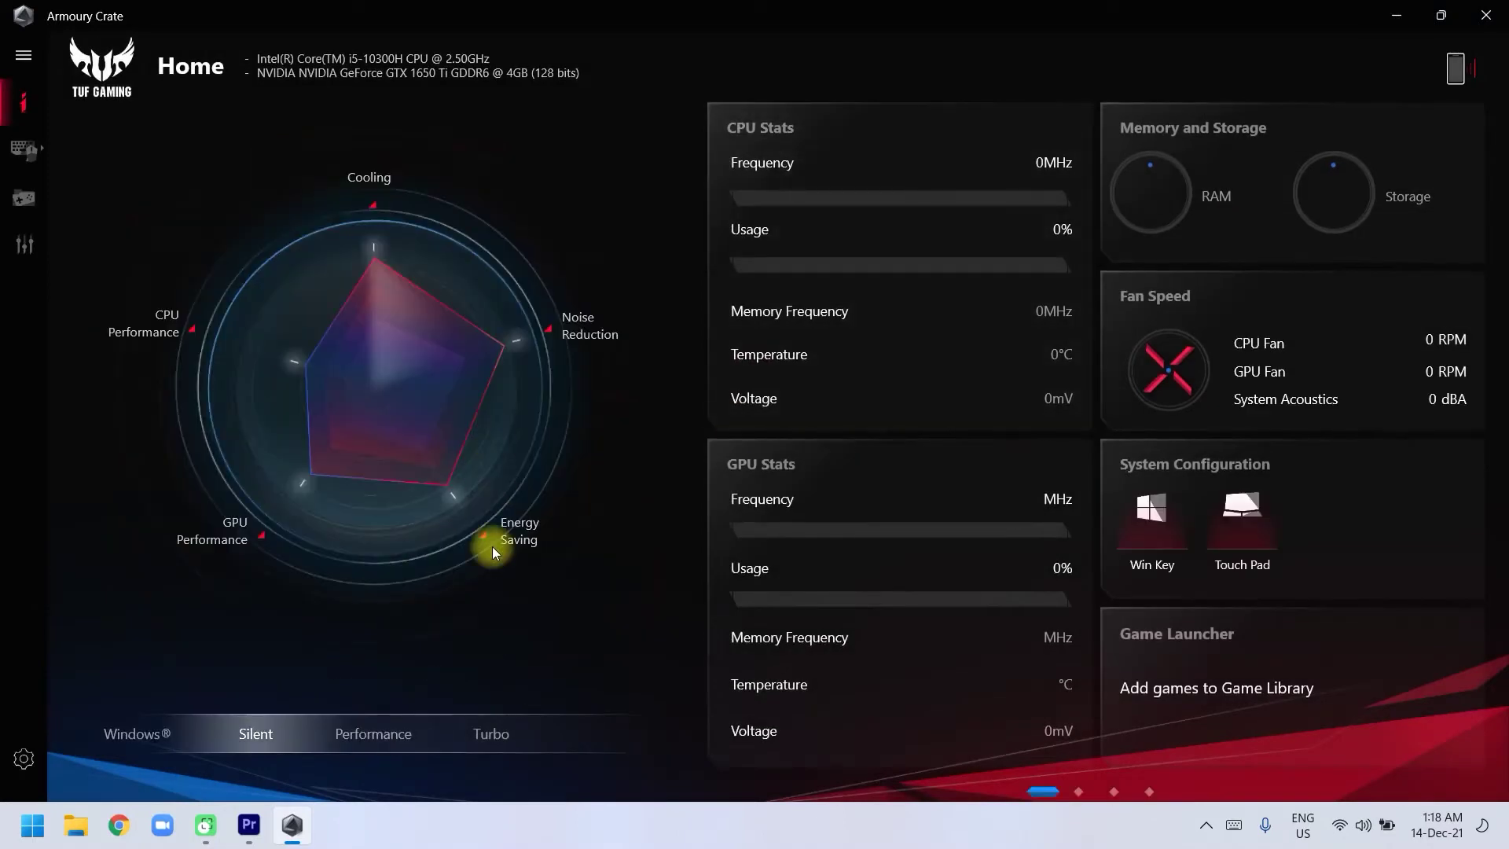
# Switch Armoury Crate's performance mode to Turbo, raise screen brightness, and reveal the desktop
pyautogui.click(491, 734)
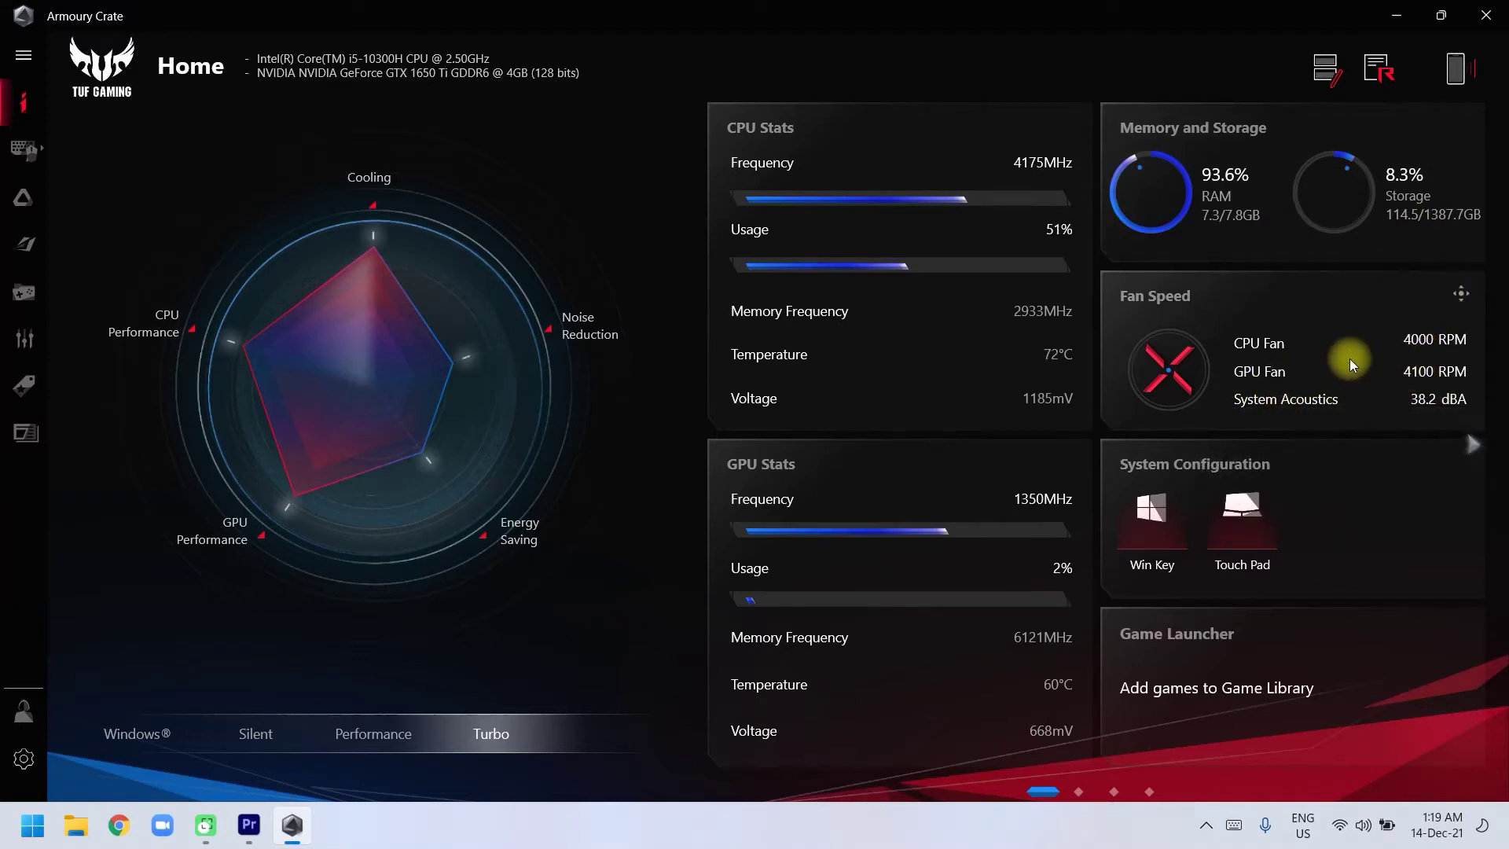
pyautogui.scroll(-2, 895, 472)
pyautogui.scroll(2, 868, 560)
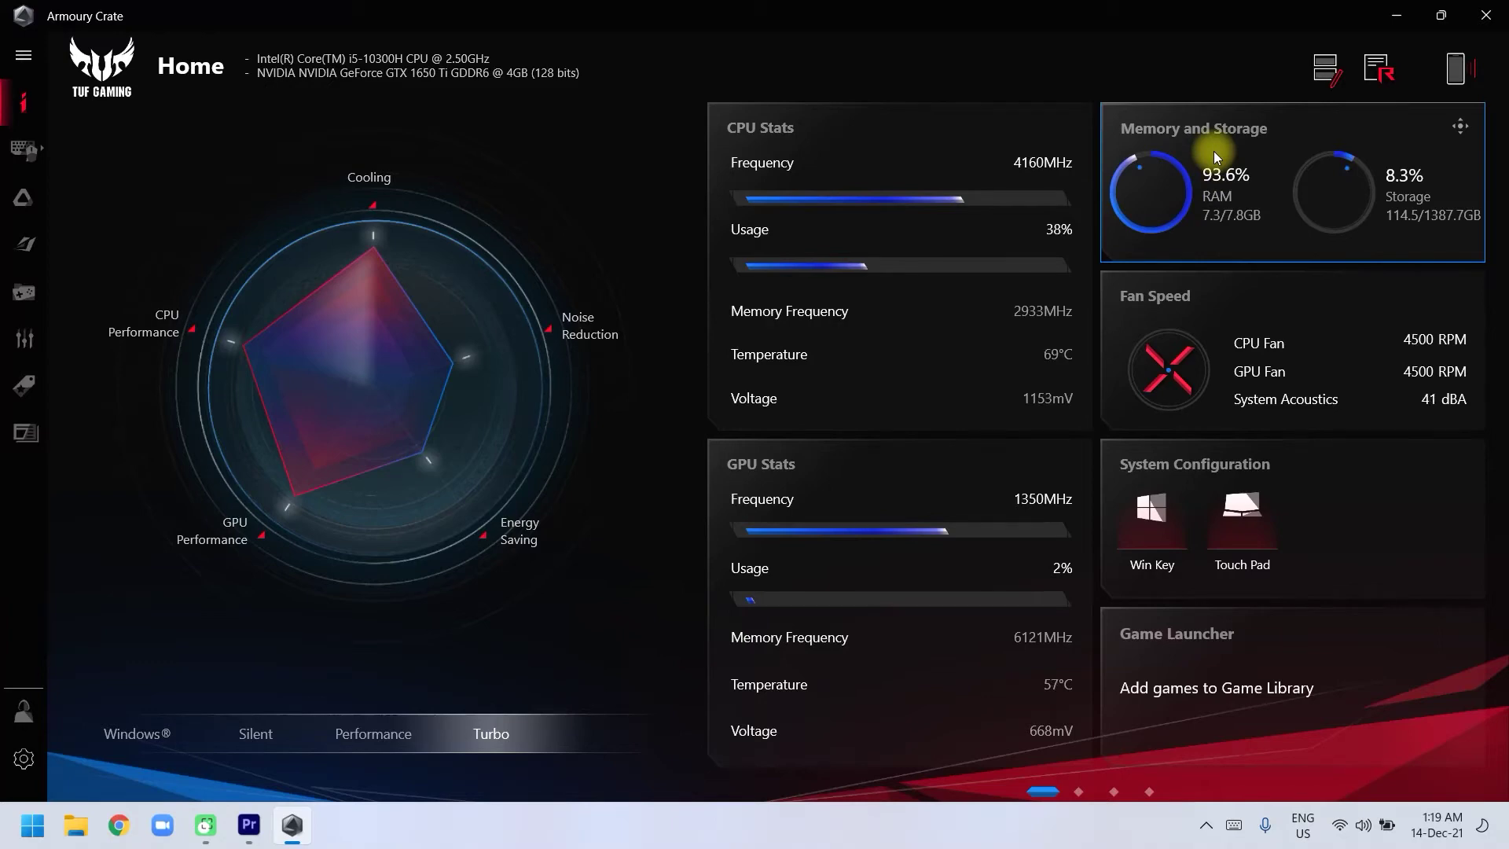
pyautogui.press('XF86MonBrightnessUp')
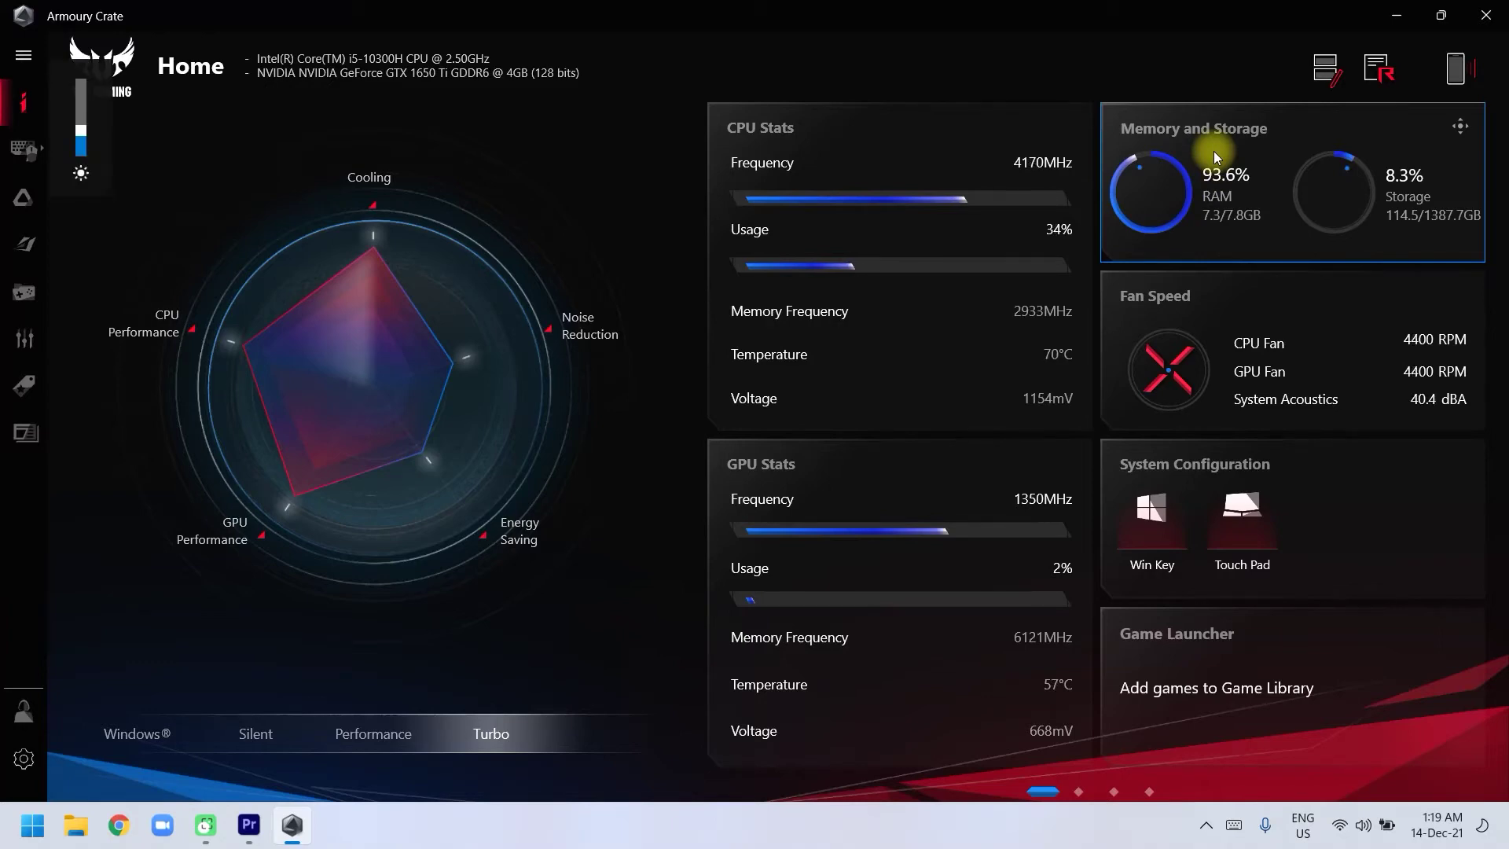
pyautogui.press('super+d')
# Return to Premiere Pro and scrub through the sequence to preview the clip
pyautogui.press('super+Tab')
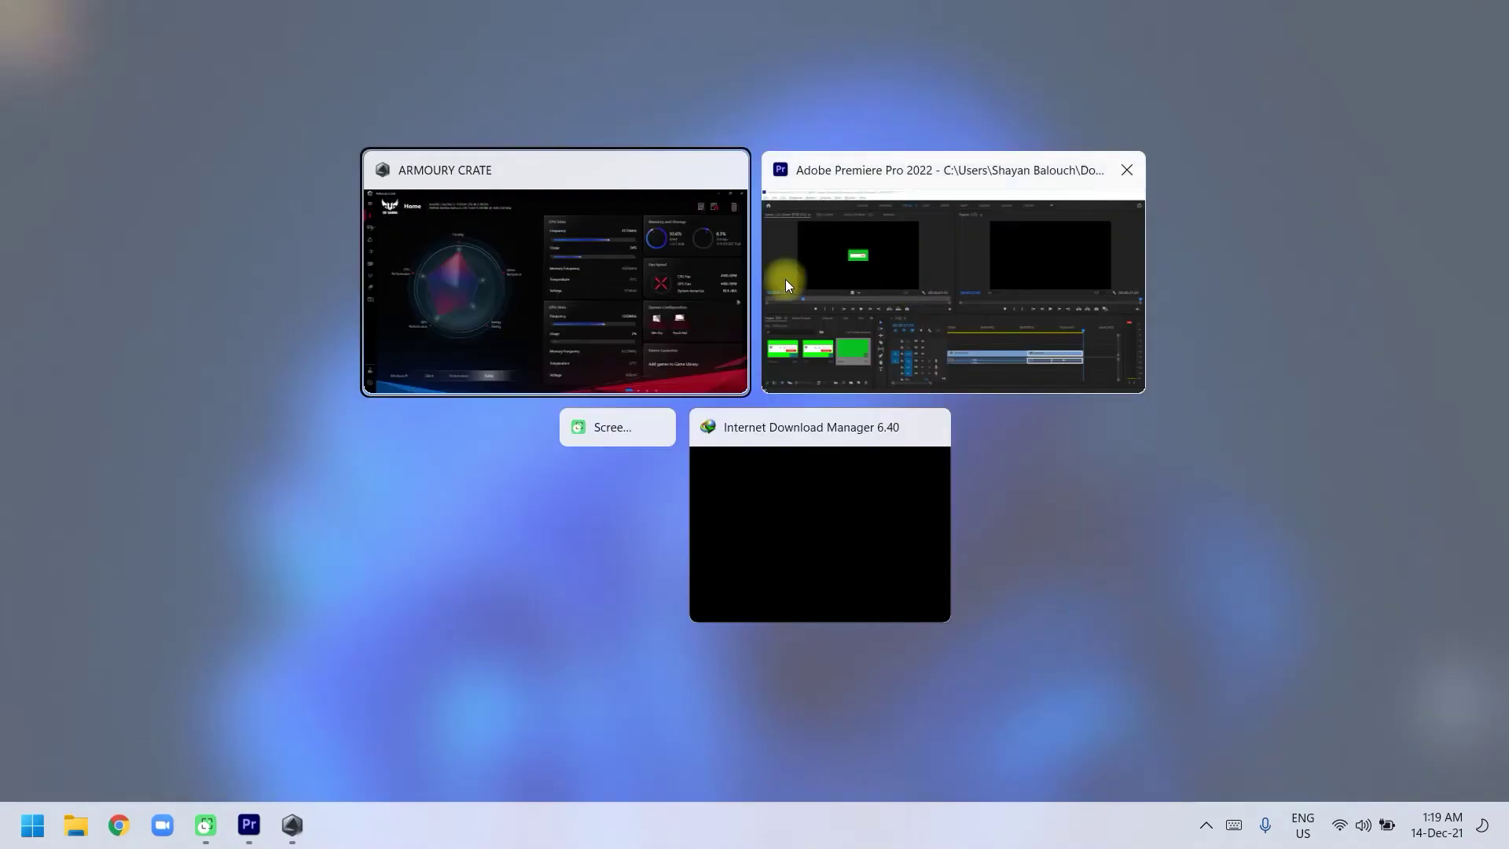
pyautogui.click(904, 314)
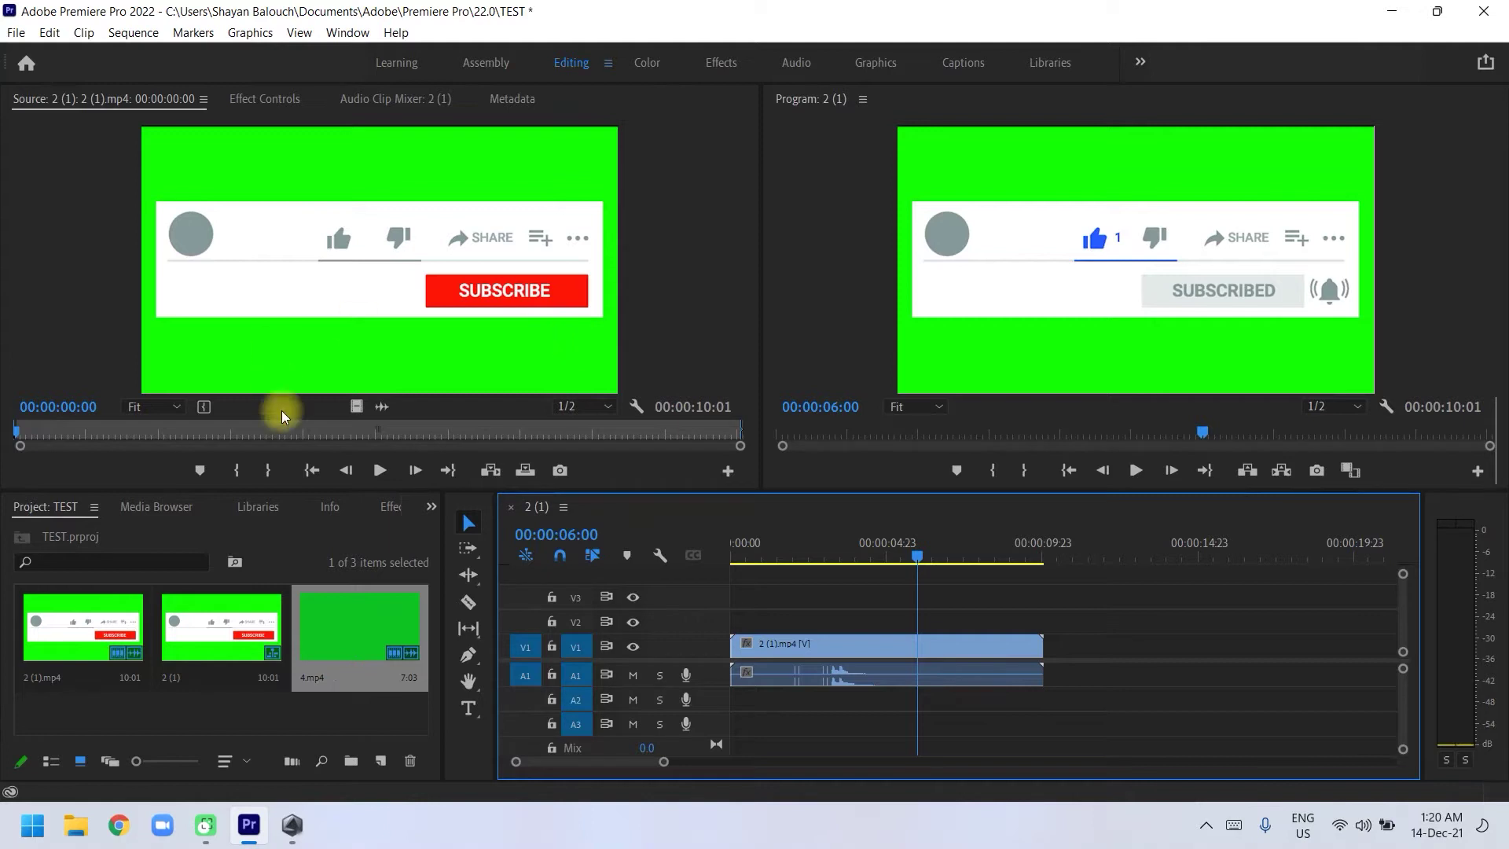
pyautogui.moveTo(917, 558); pyautogui.dragTo(730, 573)
# Apply Color Key from Video Effects > Keying to the clip on V1
pyautogui.click(721, 62)
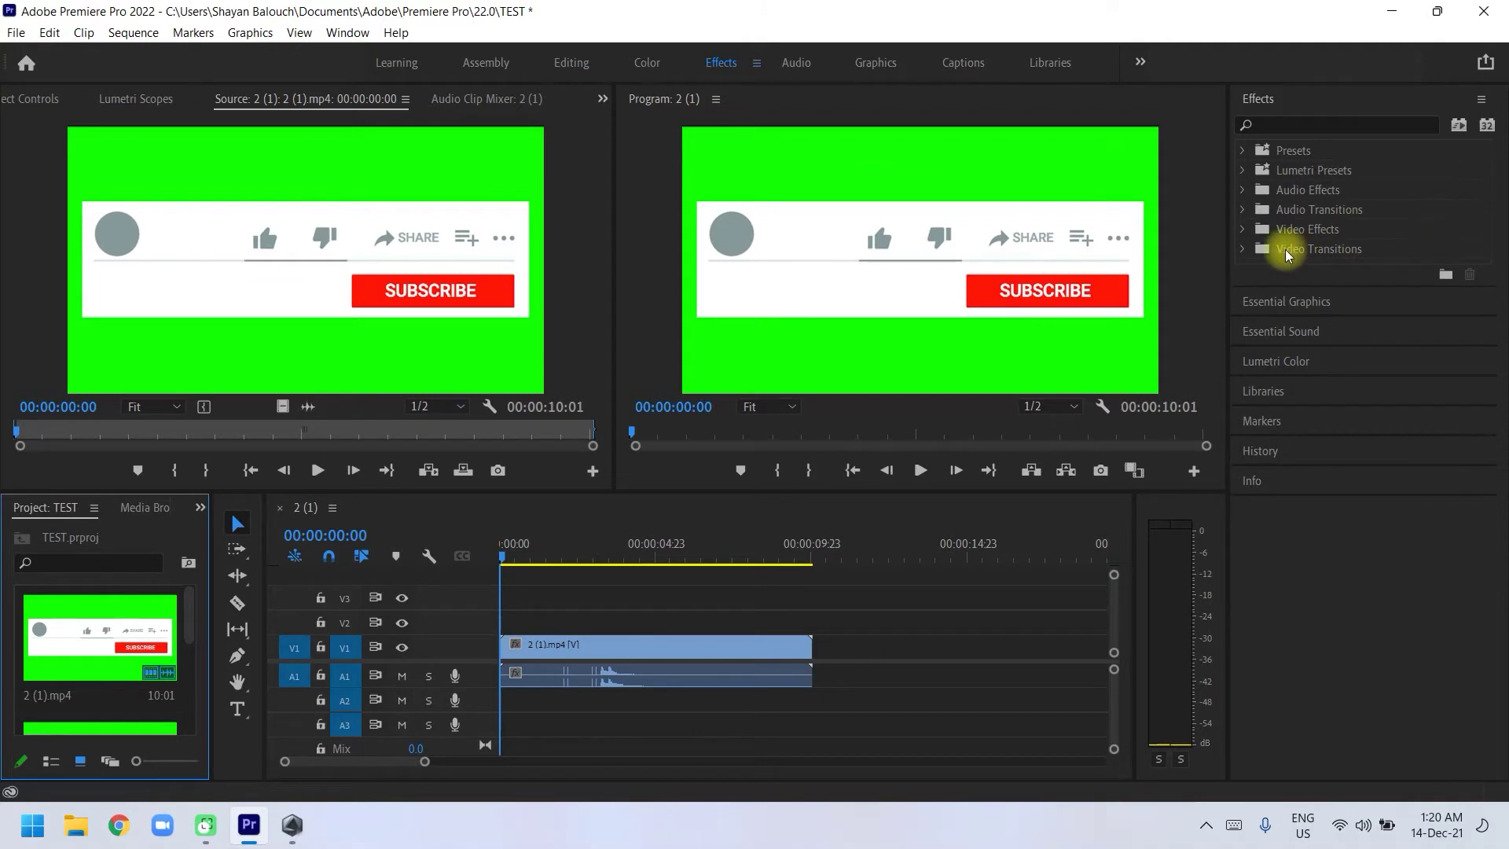
pyautogui.click(1242, 229)
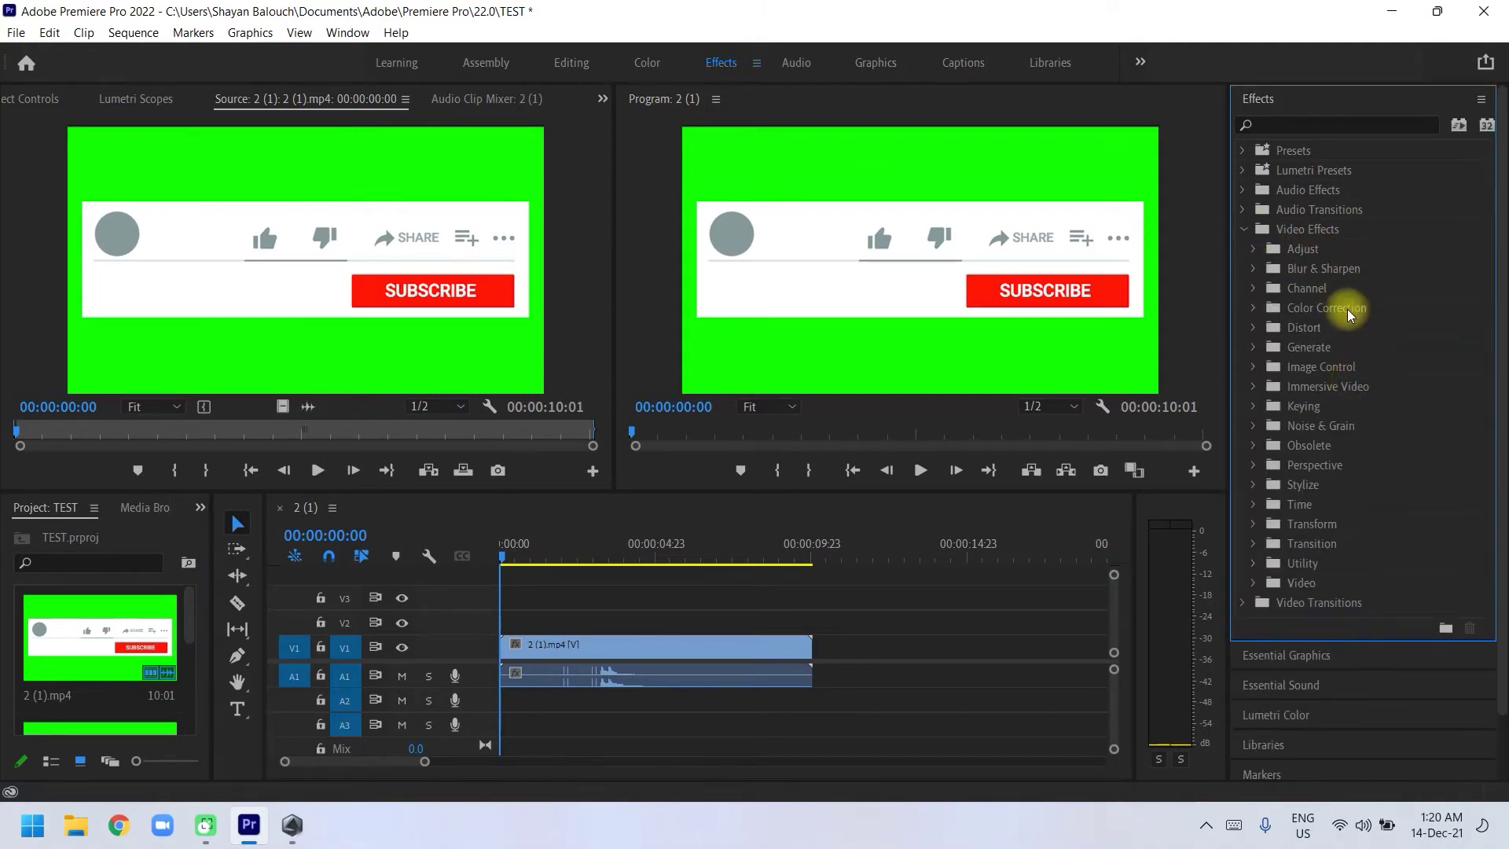
pyautogui.scroll(-2, 1340, 507)
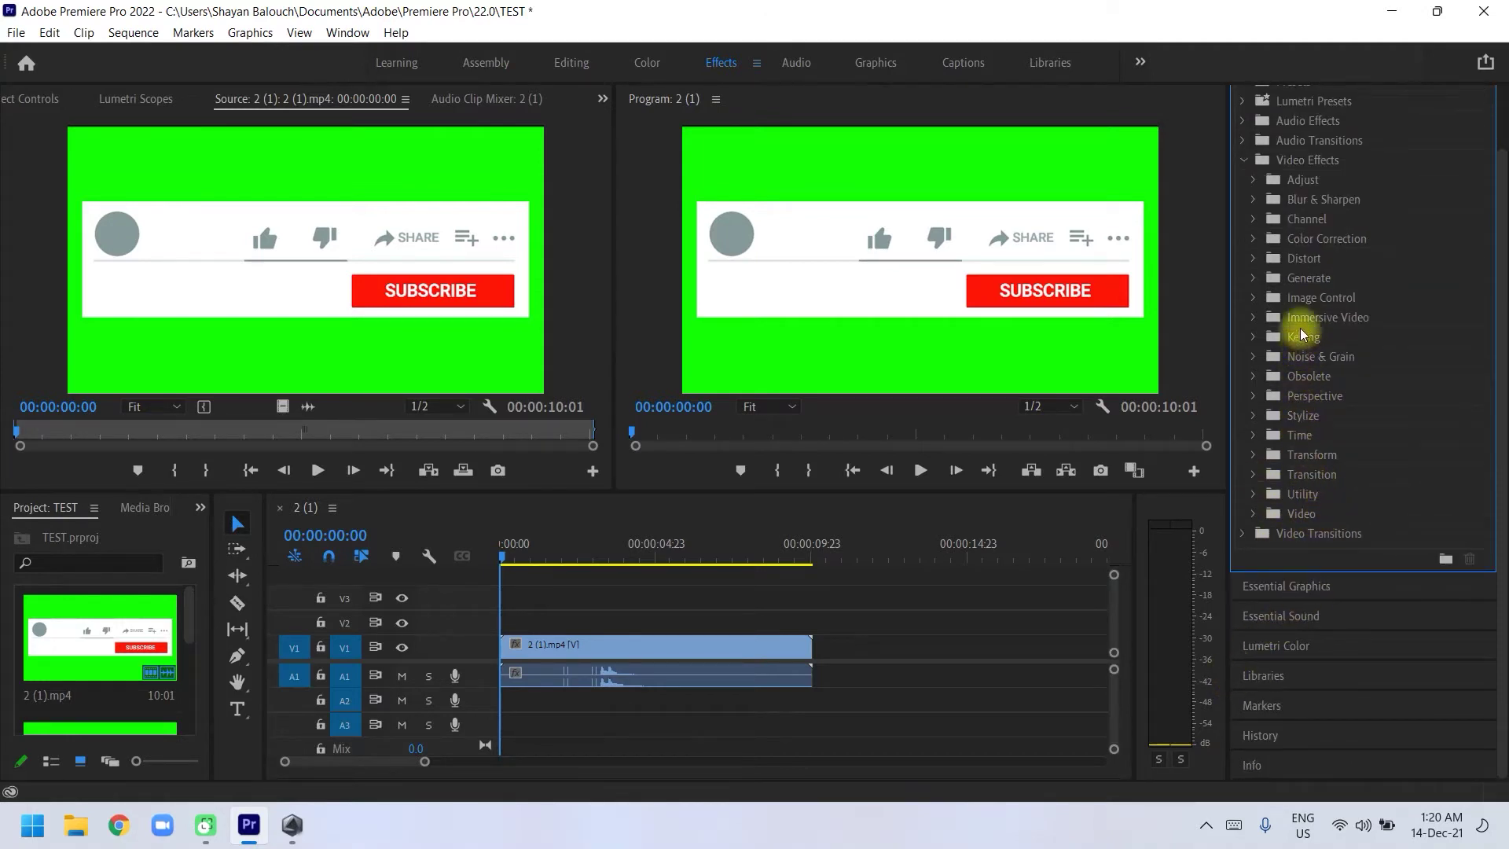
pyautogui.click(1254, 336)
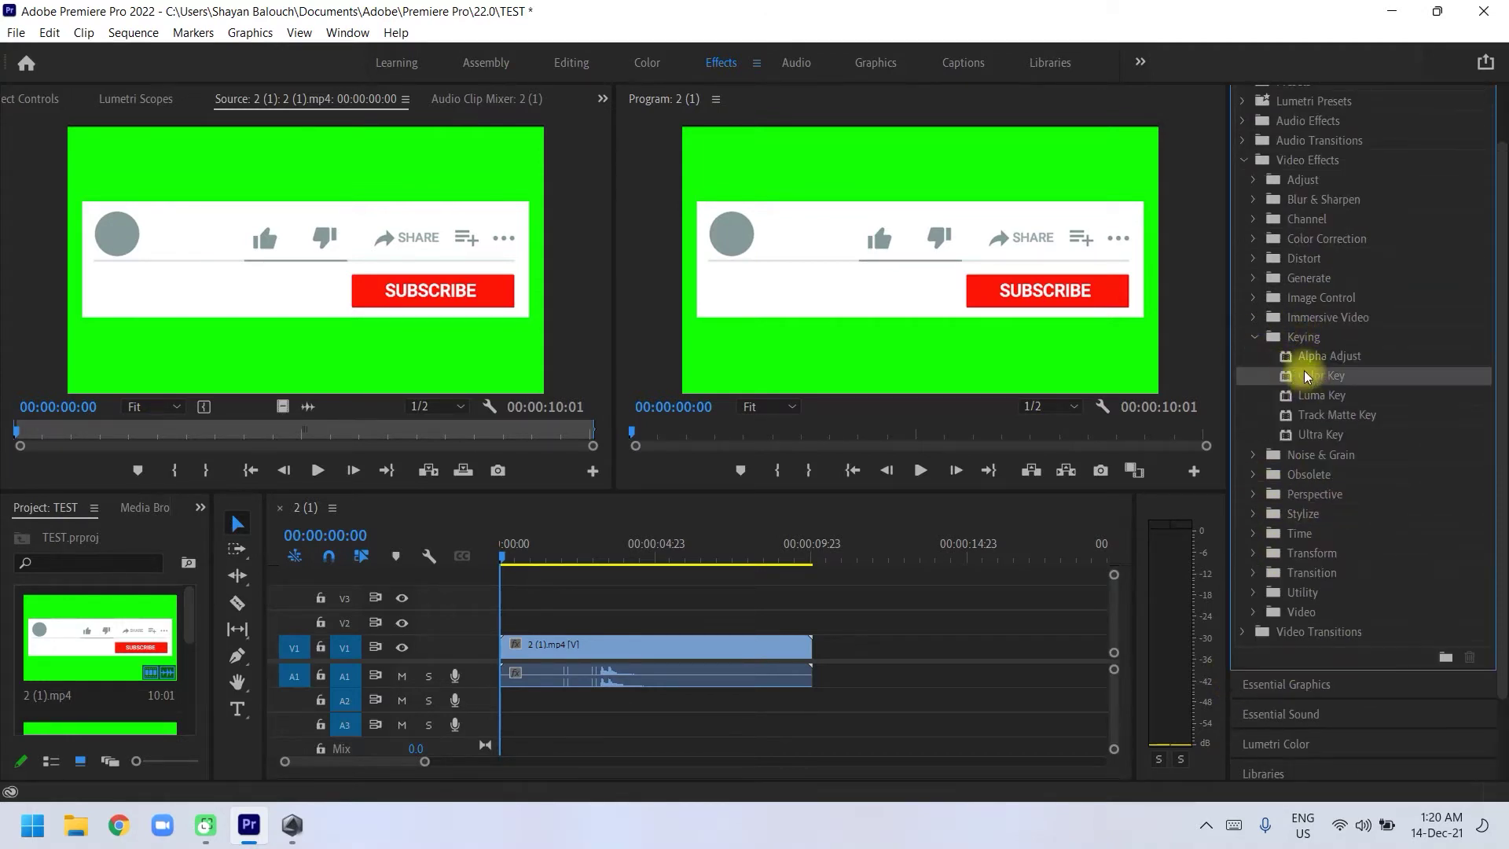
pyautogui.moveTo(1307, 376); pyautogui.dragTo(691, 650)
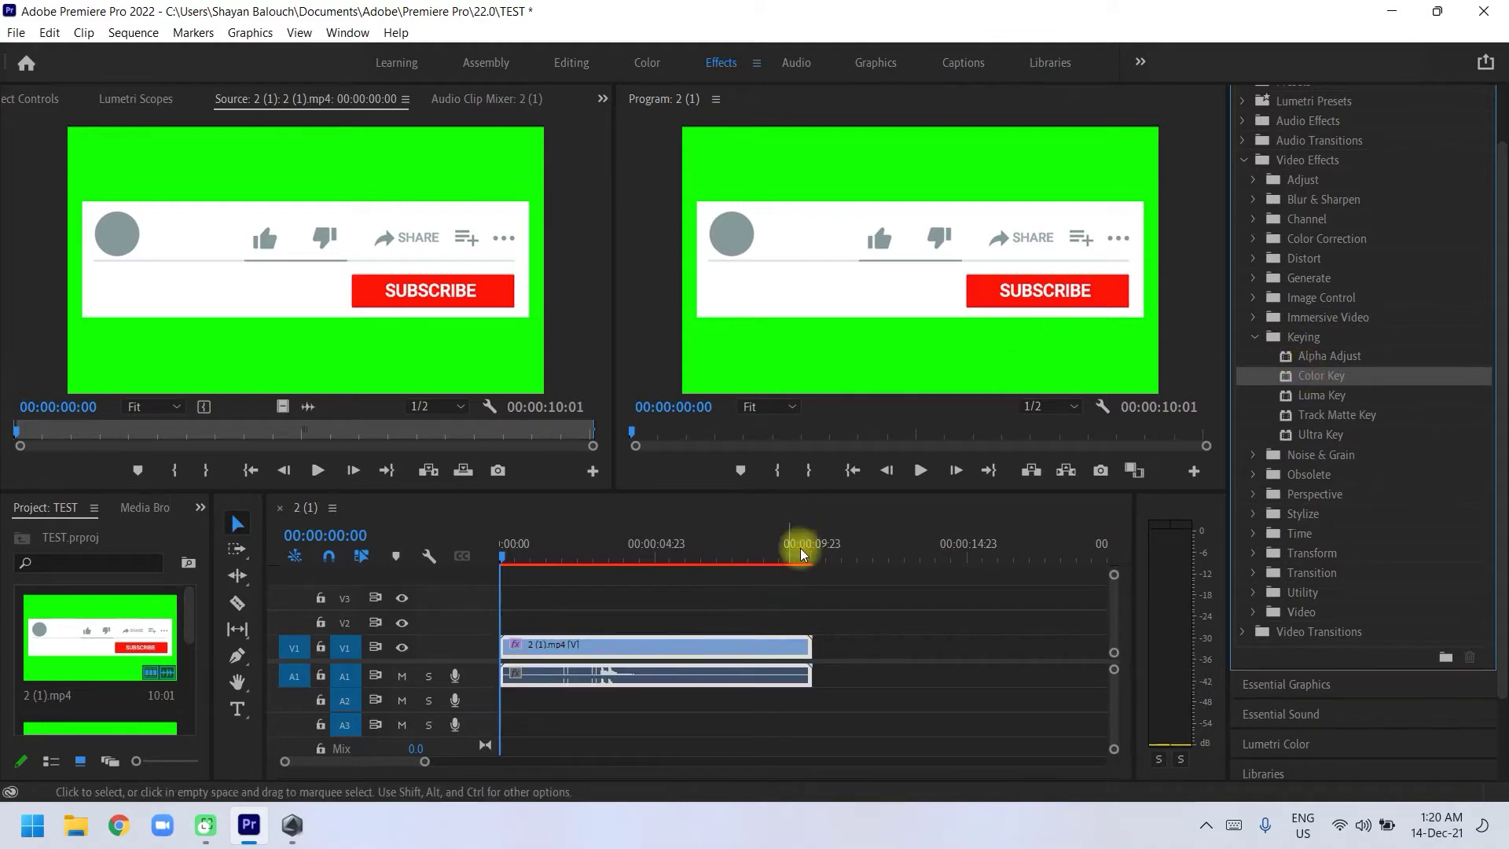
# Sample the green background as the Key Color and raise Color Tolerance to 14
pyautogui.click(566, 63)
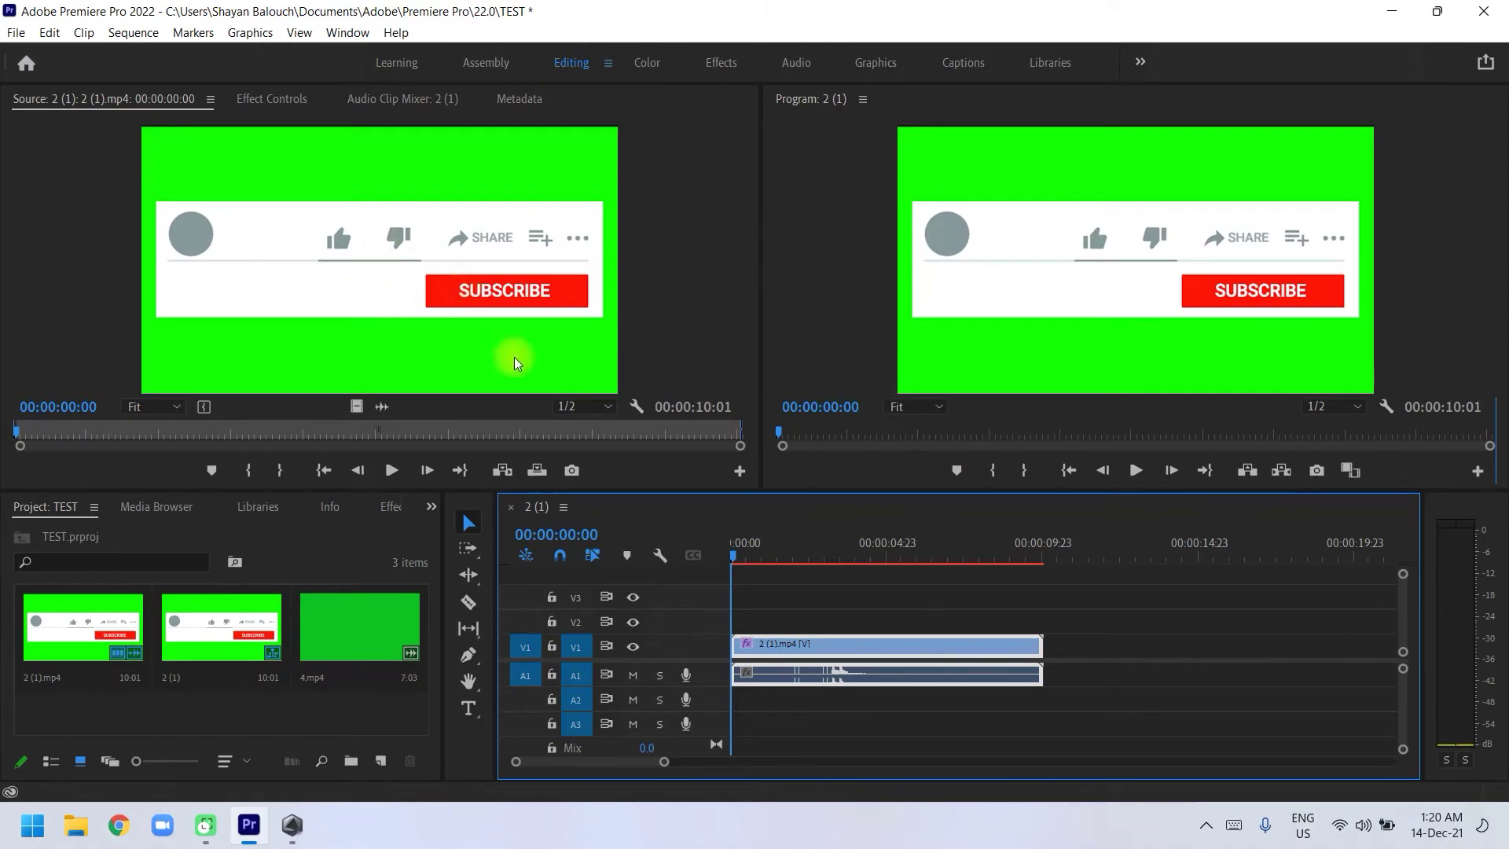
pyautogui.click(262, 98)
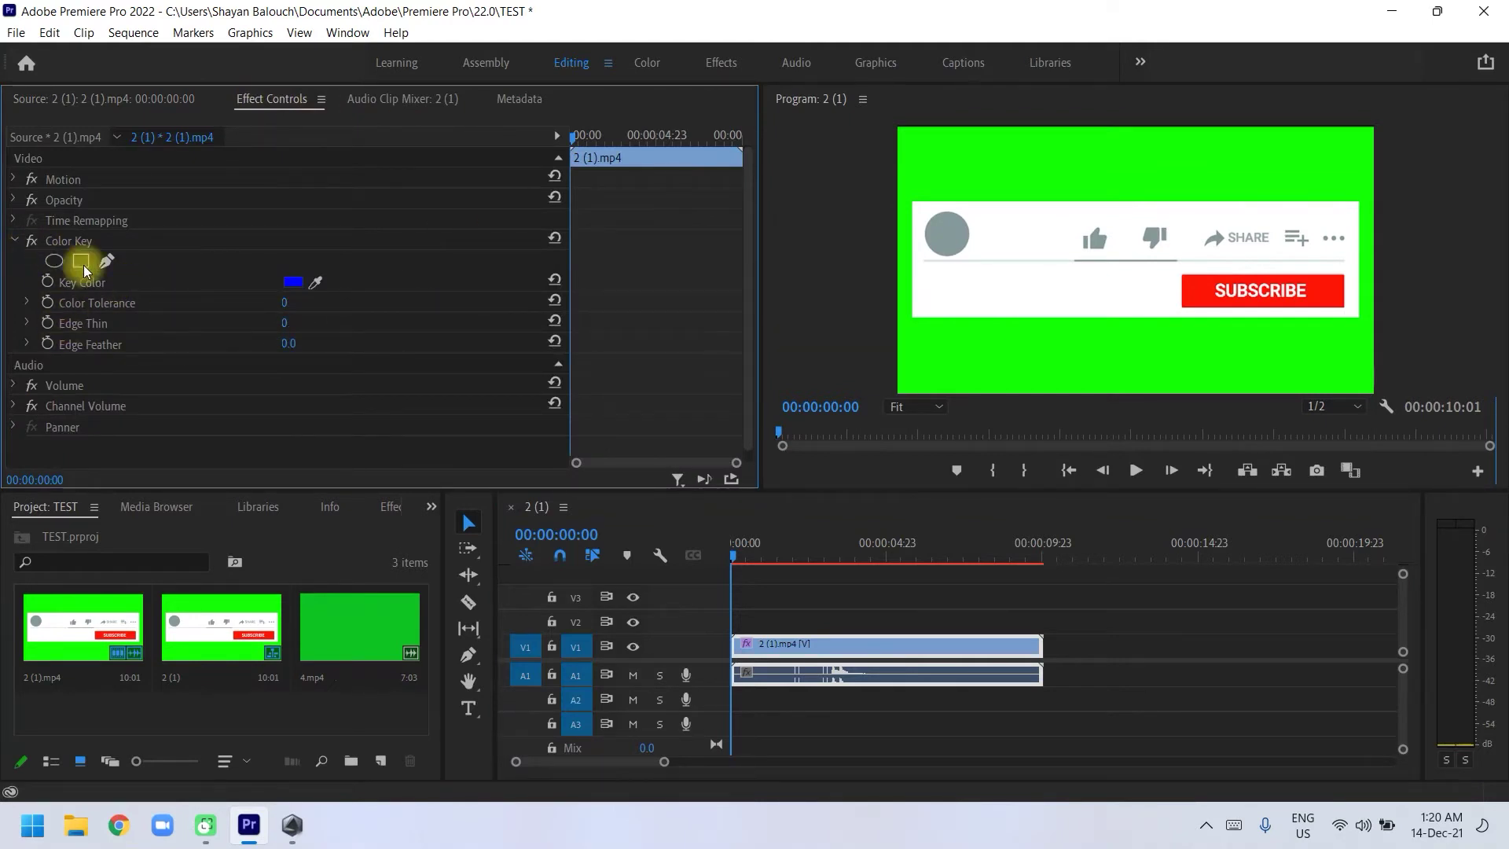
pyautogui.click(294, 283)
pyautogui.moveTo(297, 288); pyautogui.dragTo(950, 363)
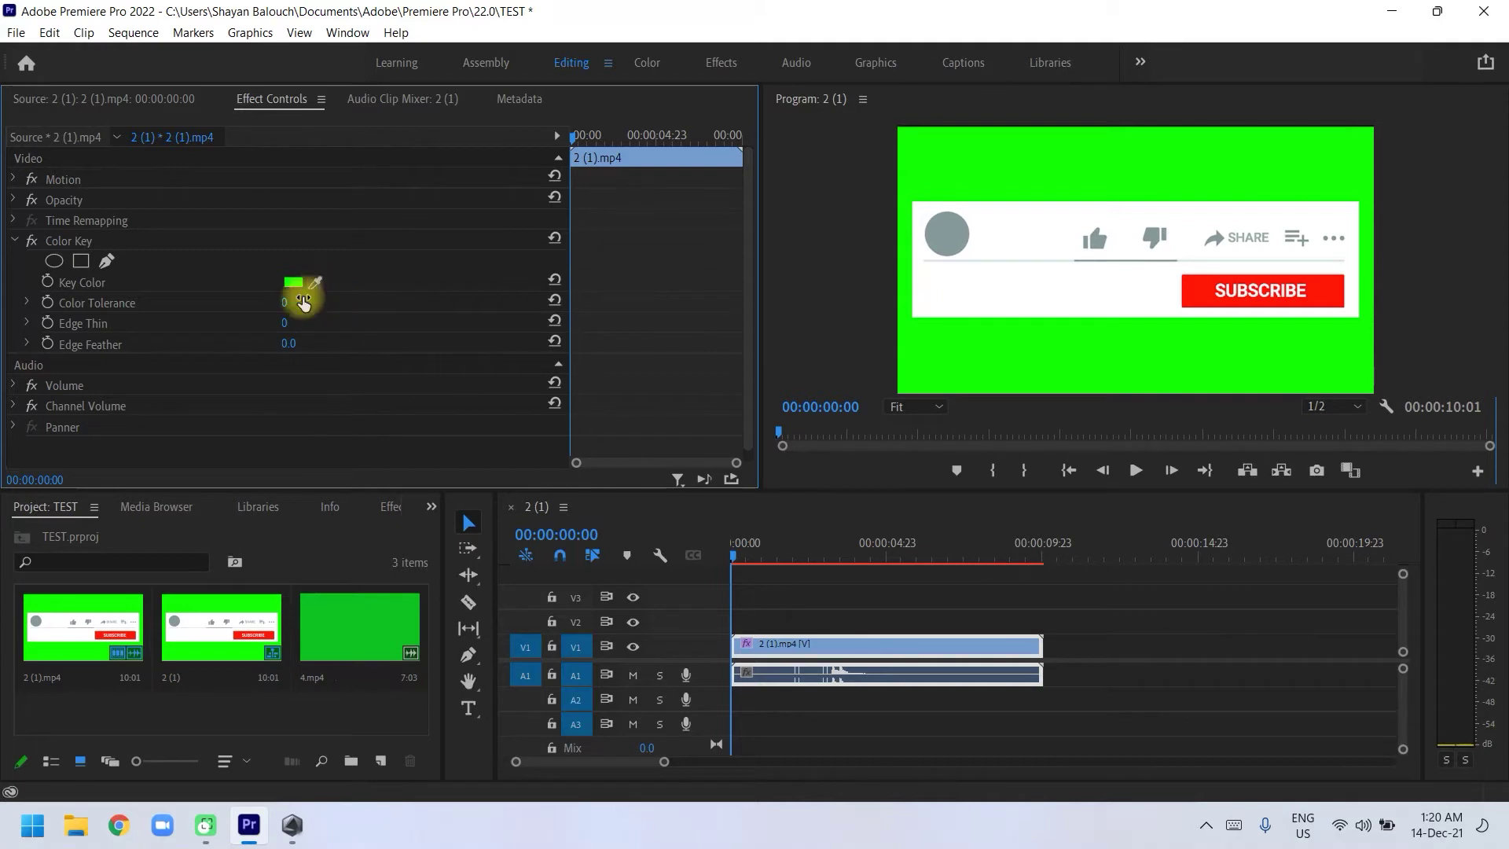
pyautogui.moveTo(284, 302); pyautogui.dragTo(320, 344)
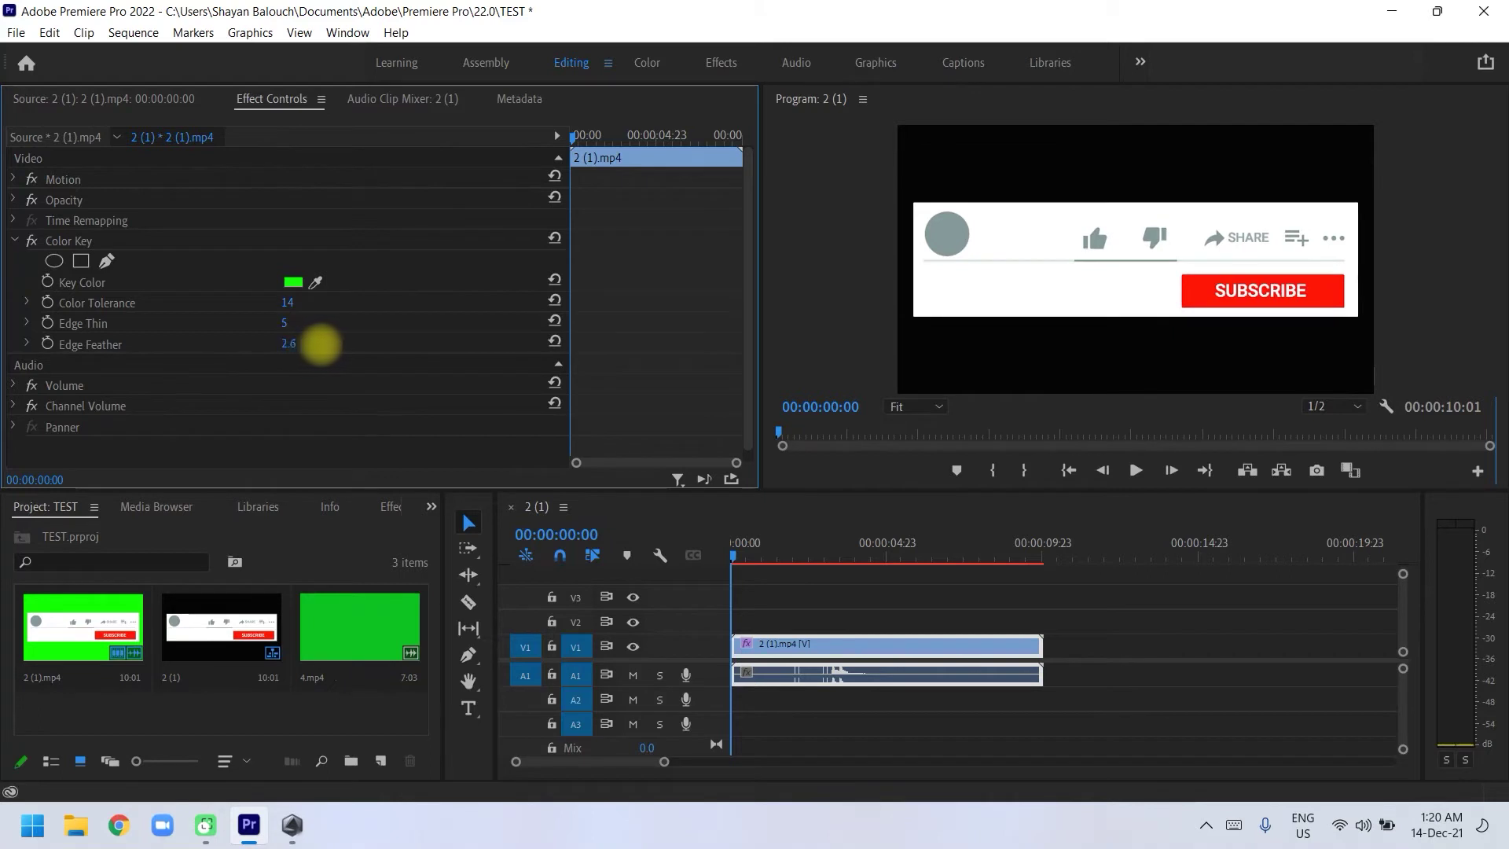
# Scrub back to the sequence start, play the keyed clip to check it, then reselect it
pyautogui.click(794, 552)
pyautogui.click(826, 558)
pyautogui.click(758, 556)
pyautogui.moveTo(766, 558); pyautogui.dragTo(736, 553)
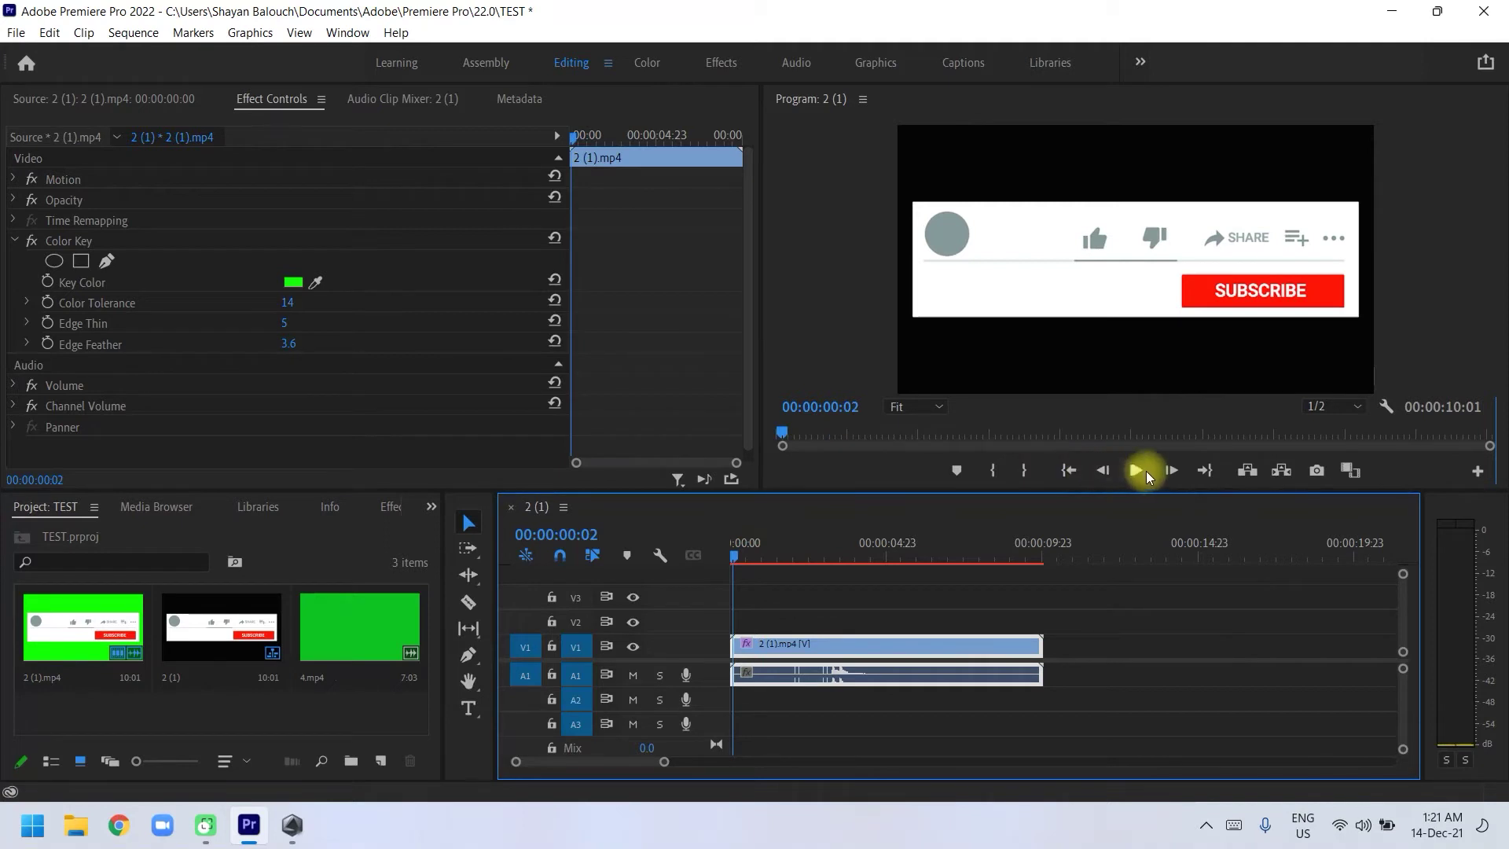
pyautogui.click(1146, 470)
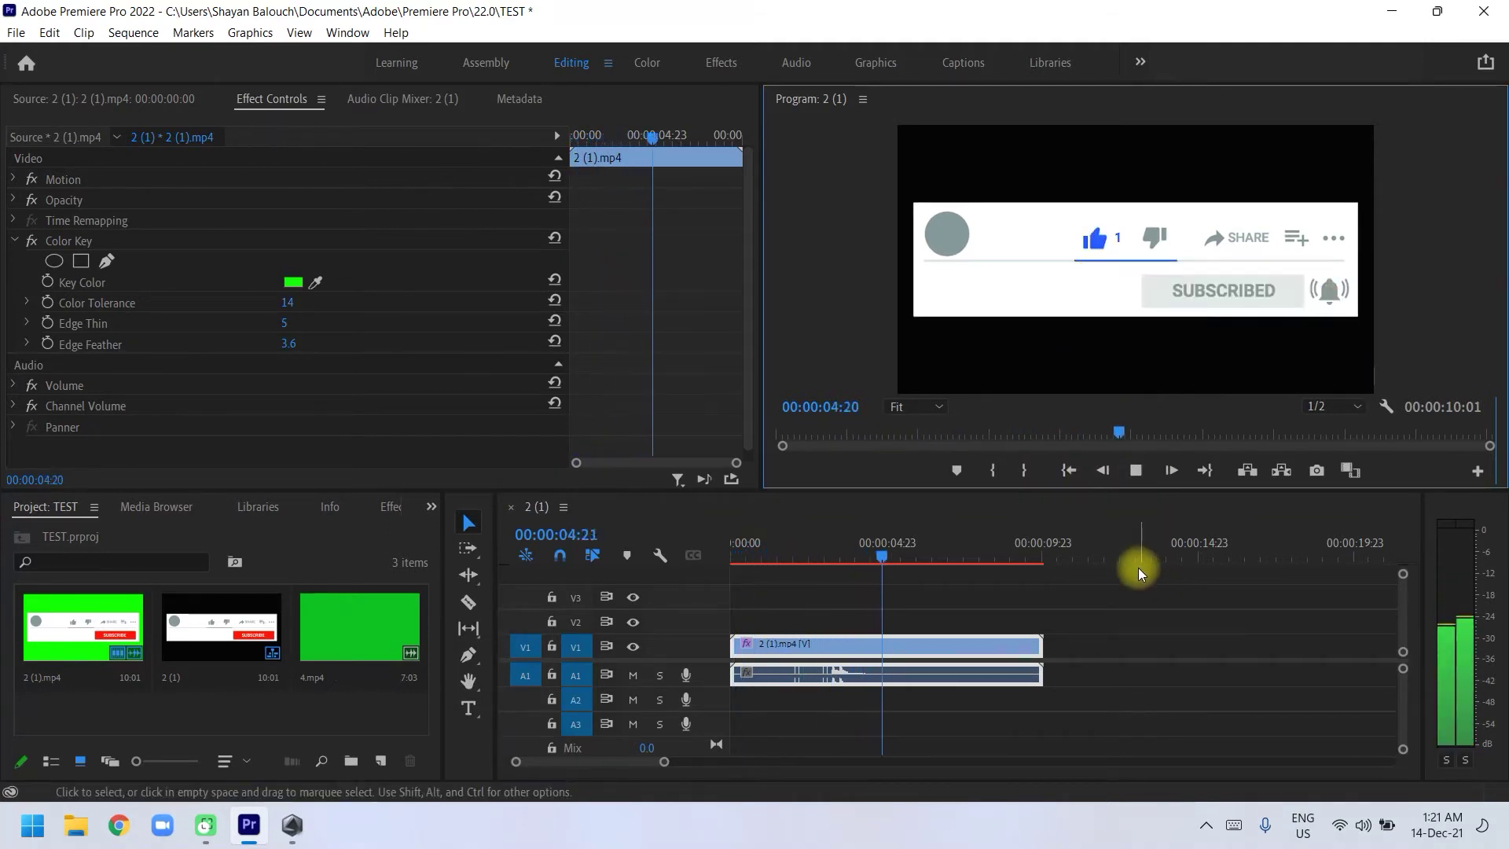
pyautogui.click(1135, 471)
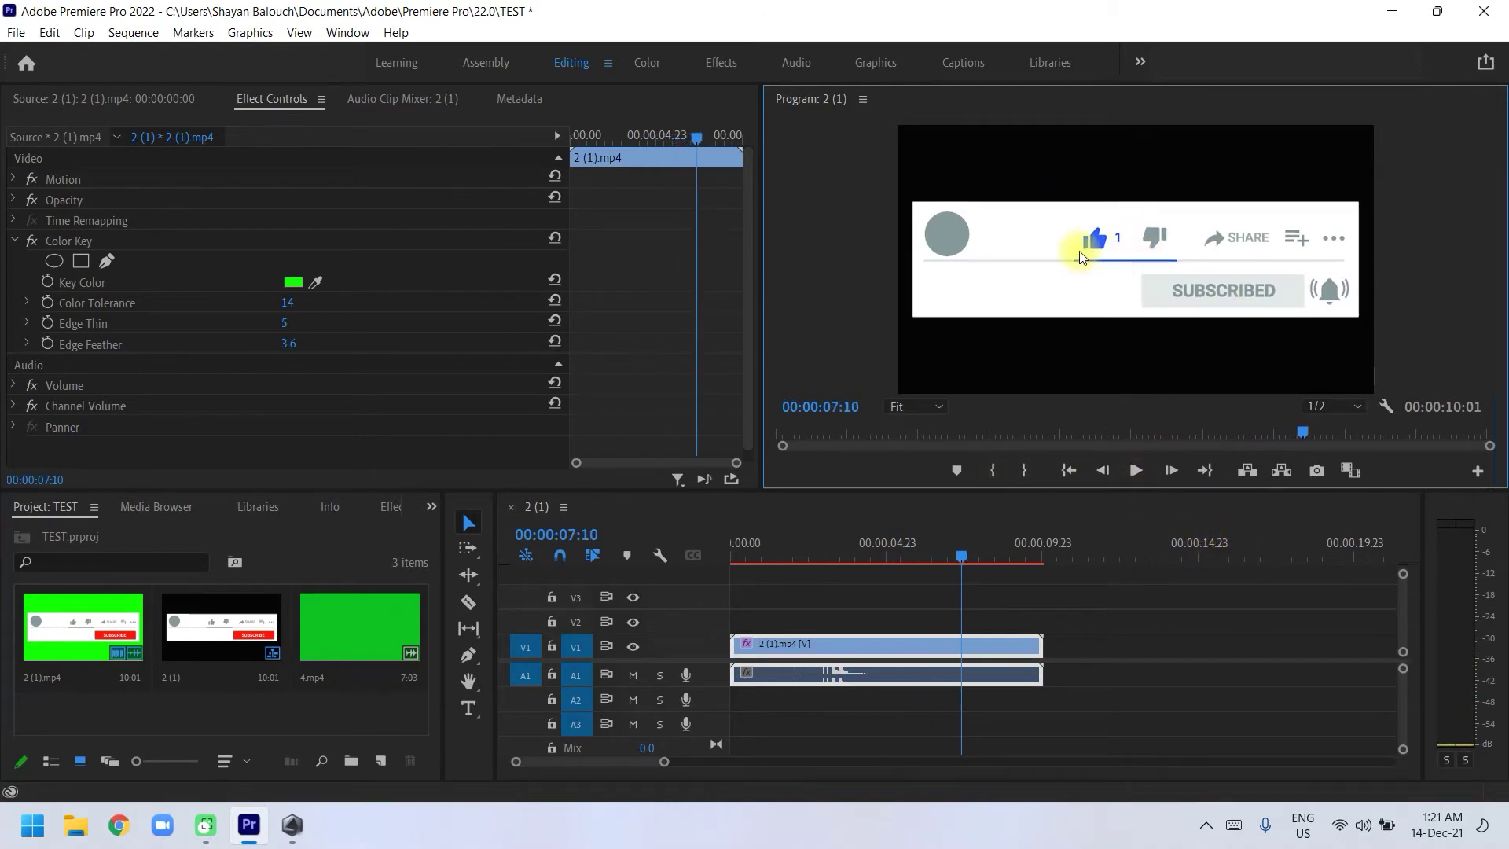
pyautogui.click(1097, 624)
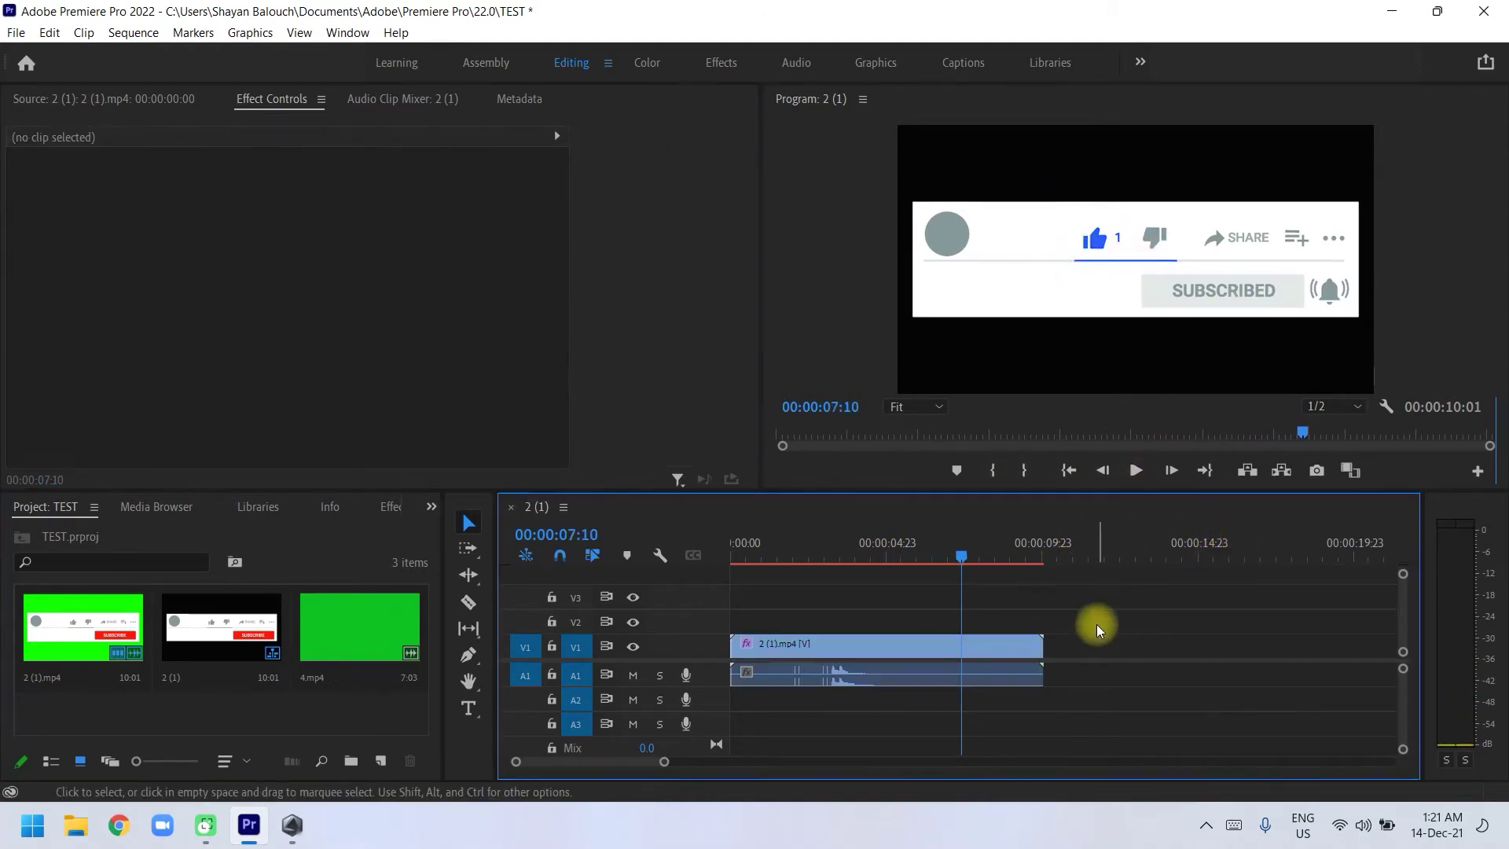
pyautogui.click(1048, 636)
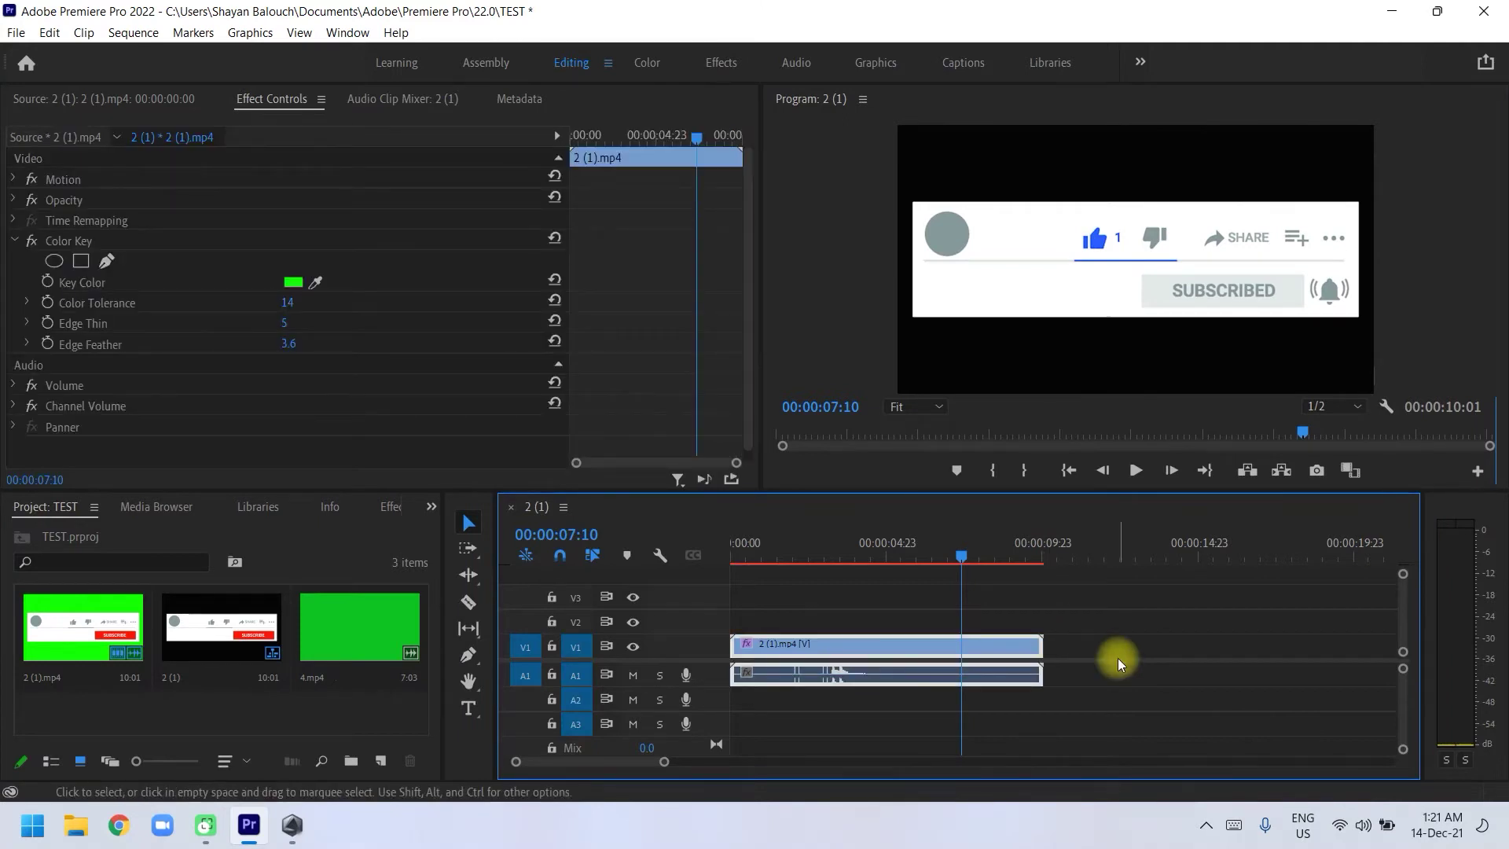
# Open Export Settings with Ctrl+M, choose H.264 format, and move the dialog up near the top
pyautogui.hotkey('ctrl', 'm')
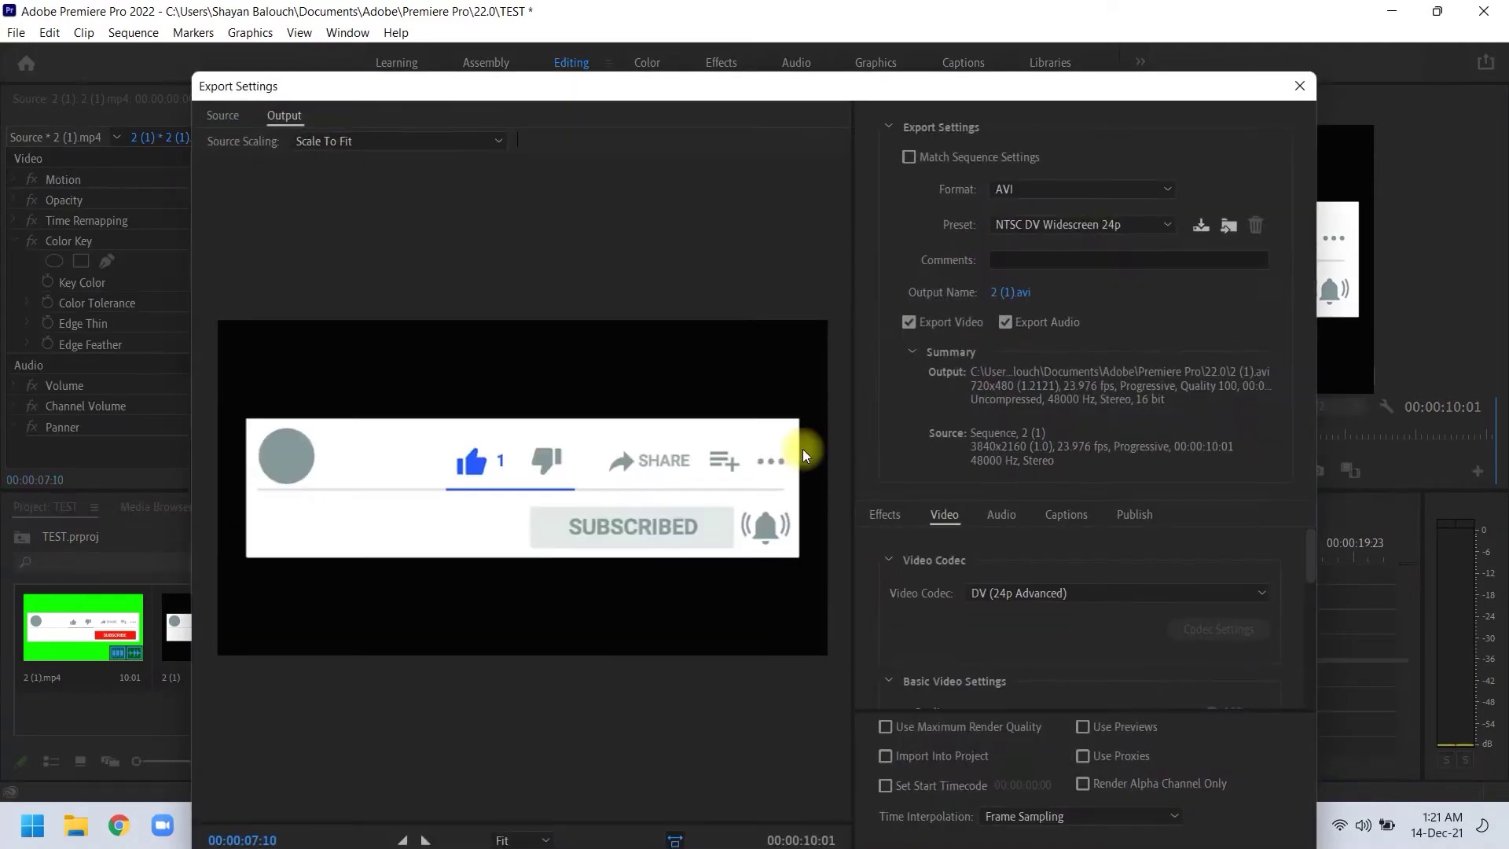
pyautogui.click(1059, 602)
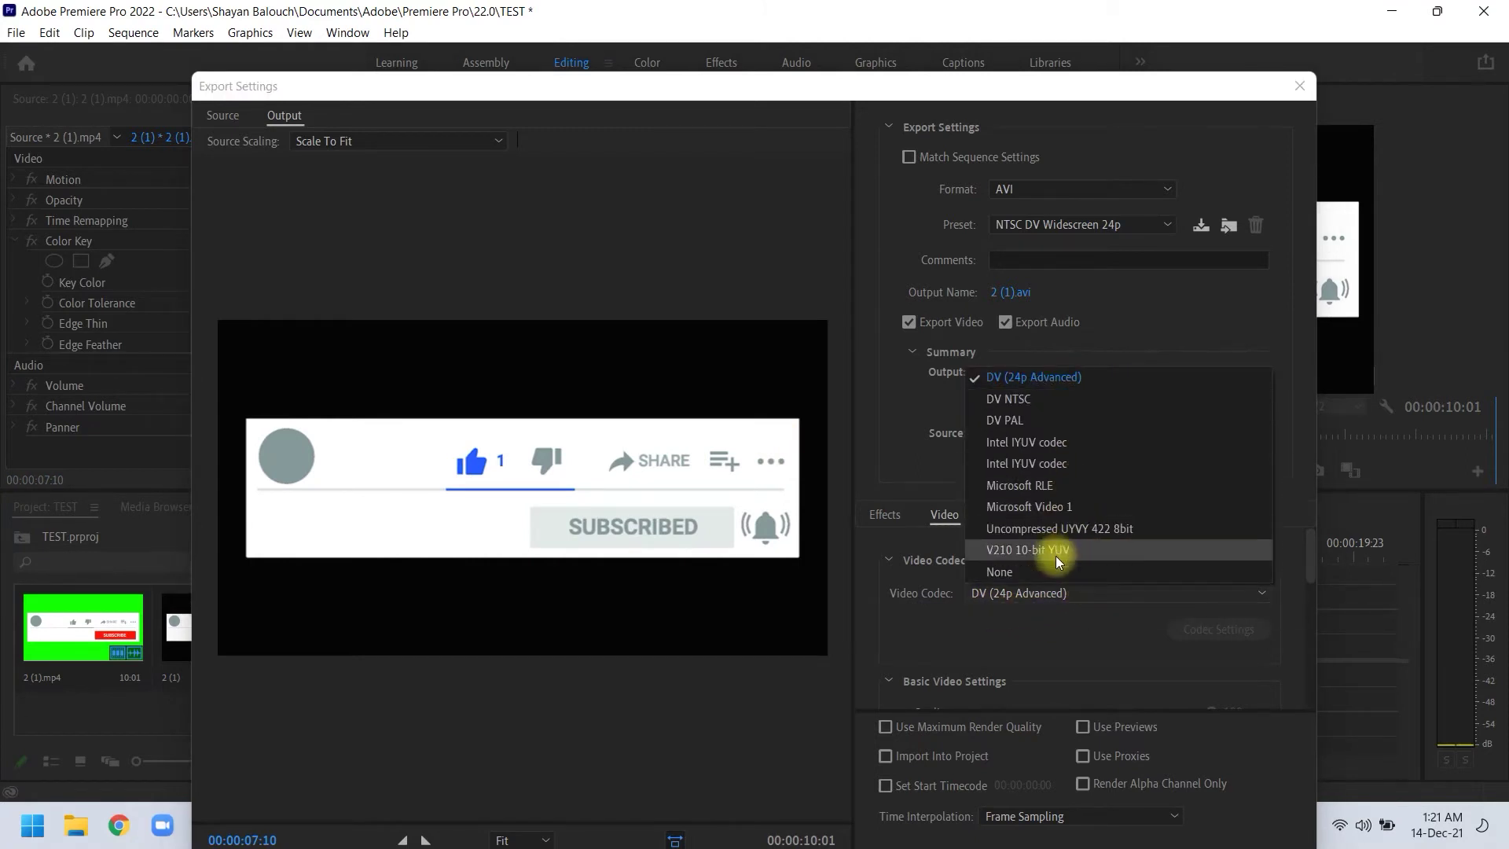
pyautogui.click(1027, 630)
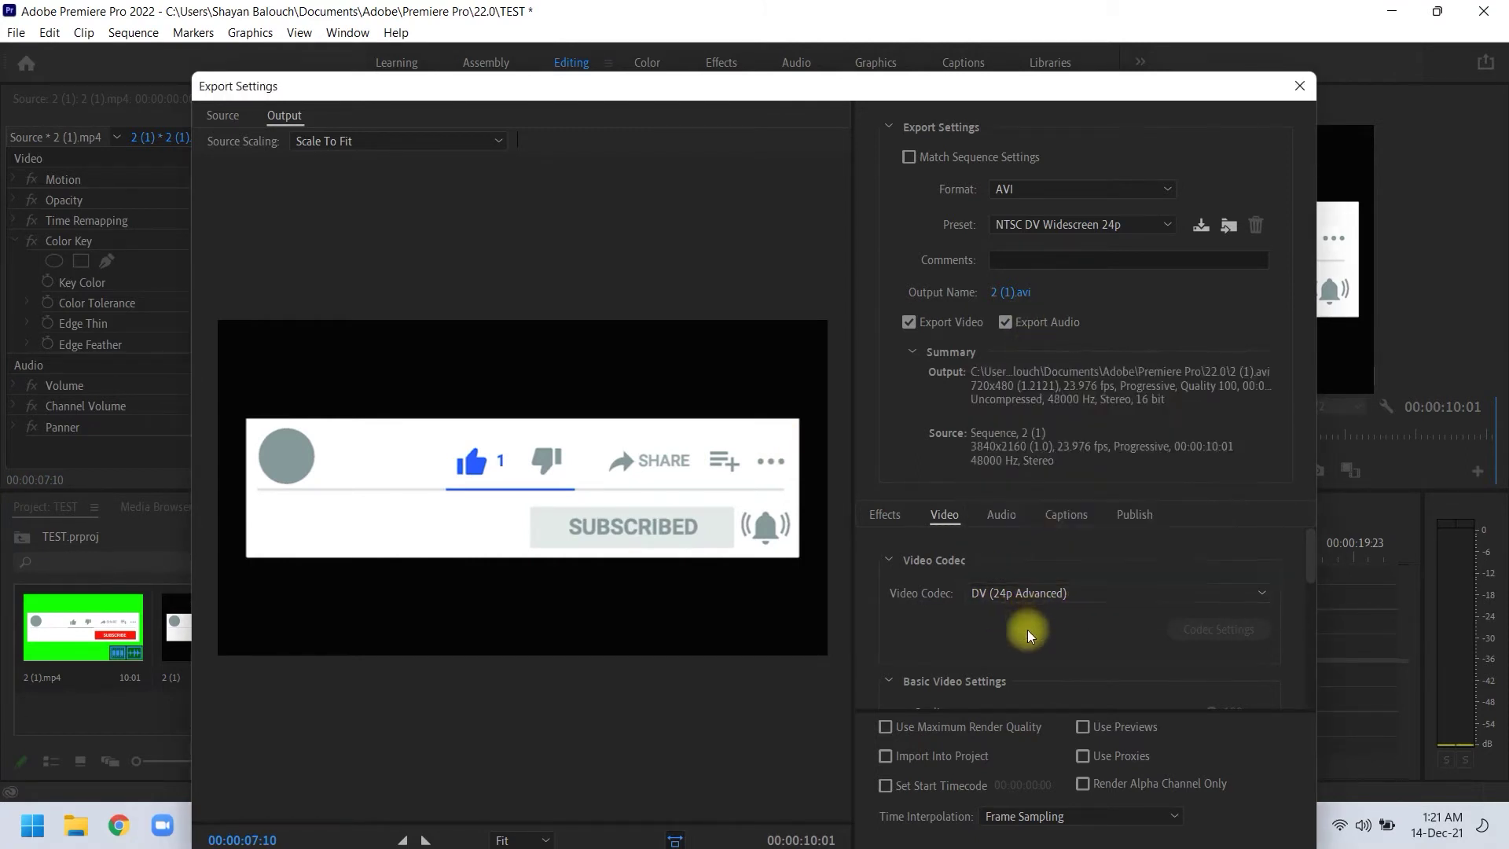
pyautogui.click(1086, 232)
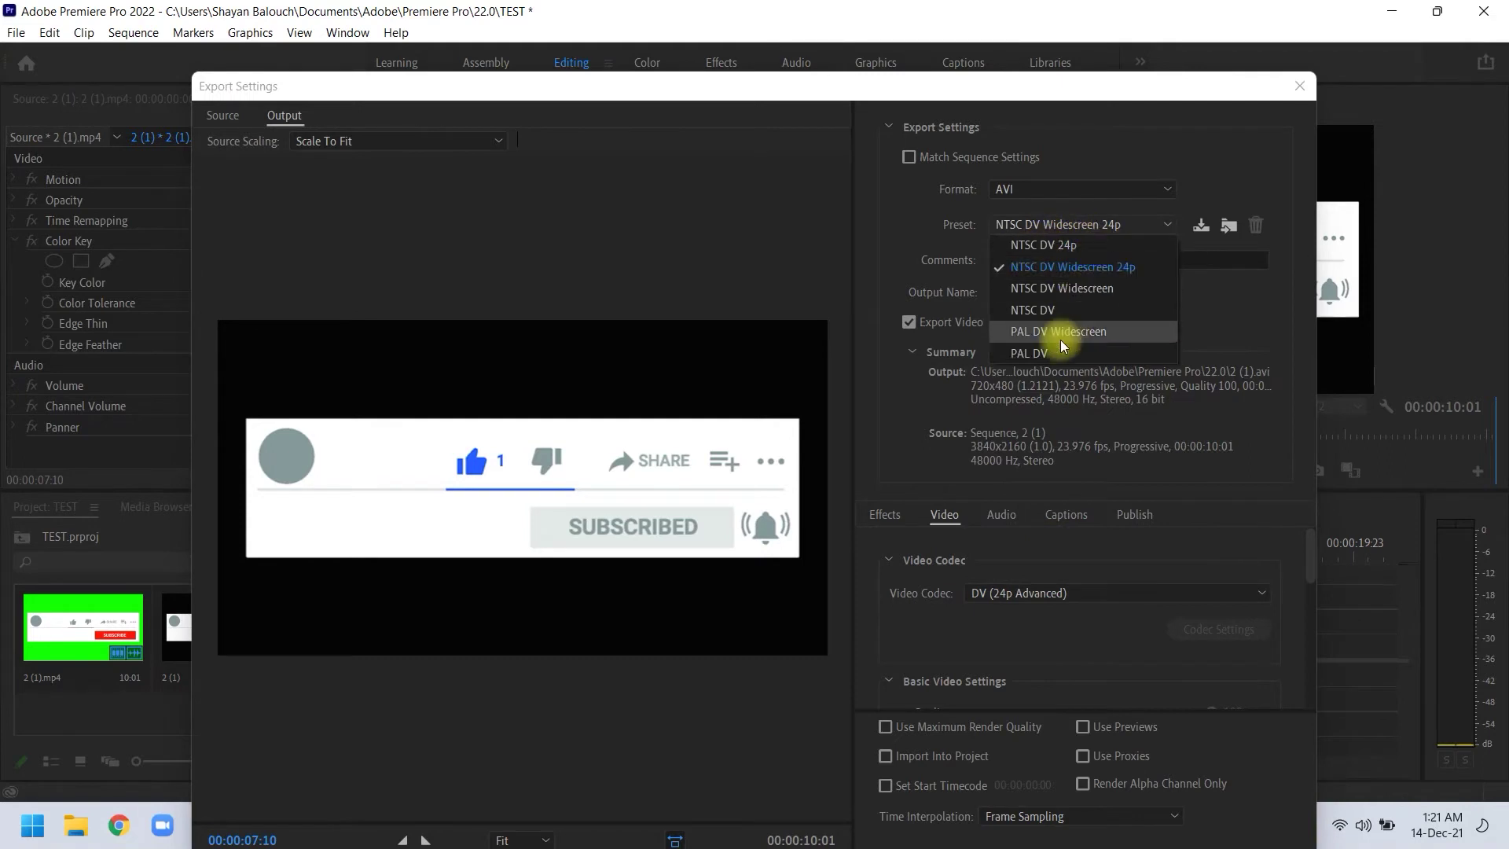
pyautogui.click(1057, 189)
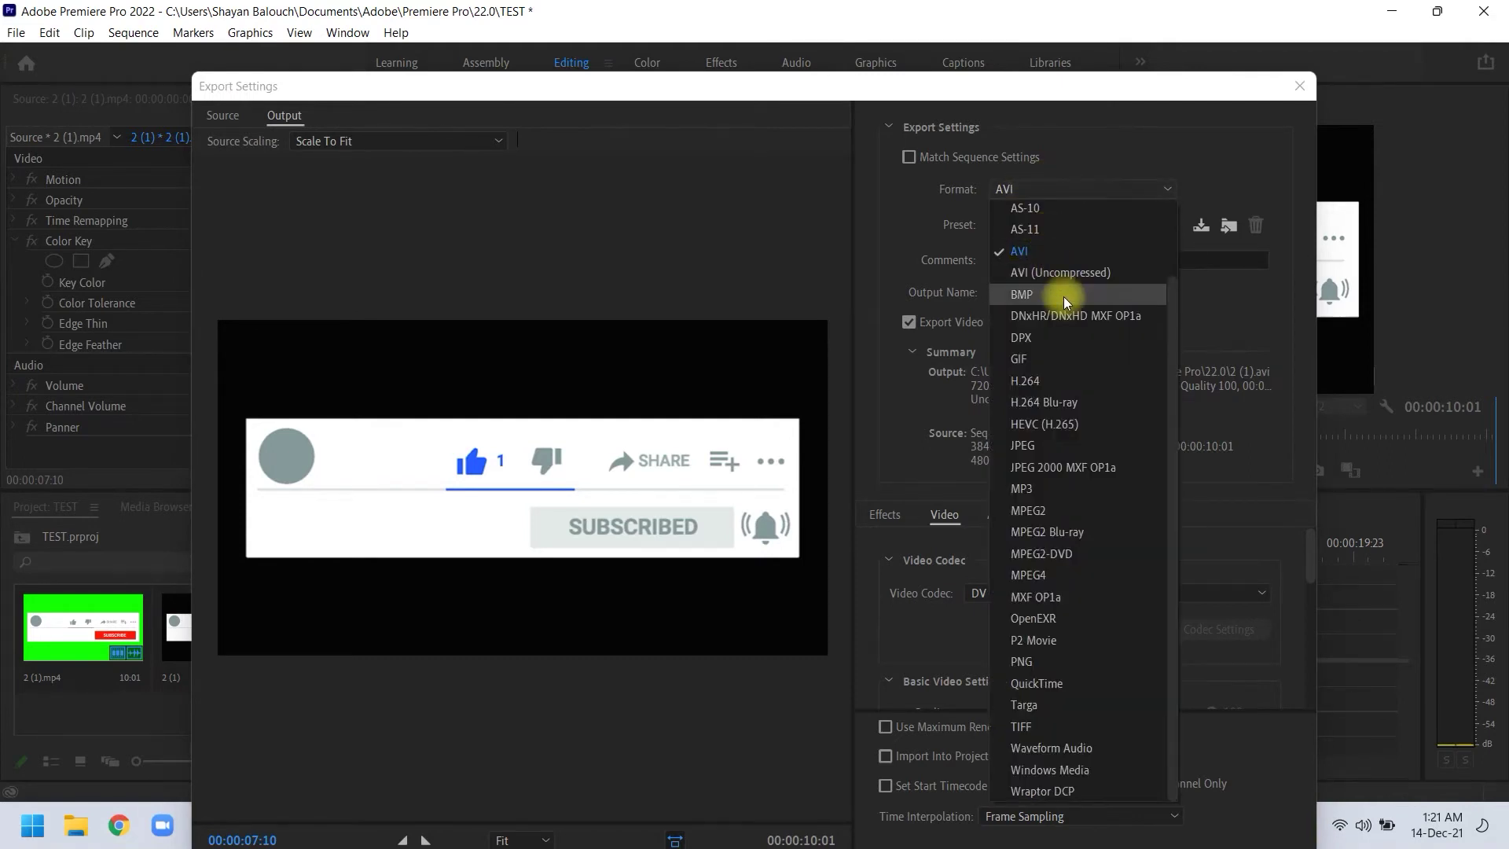
pyautogui.click(1036, 386)
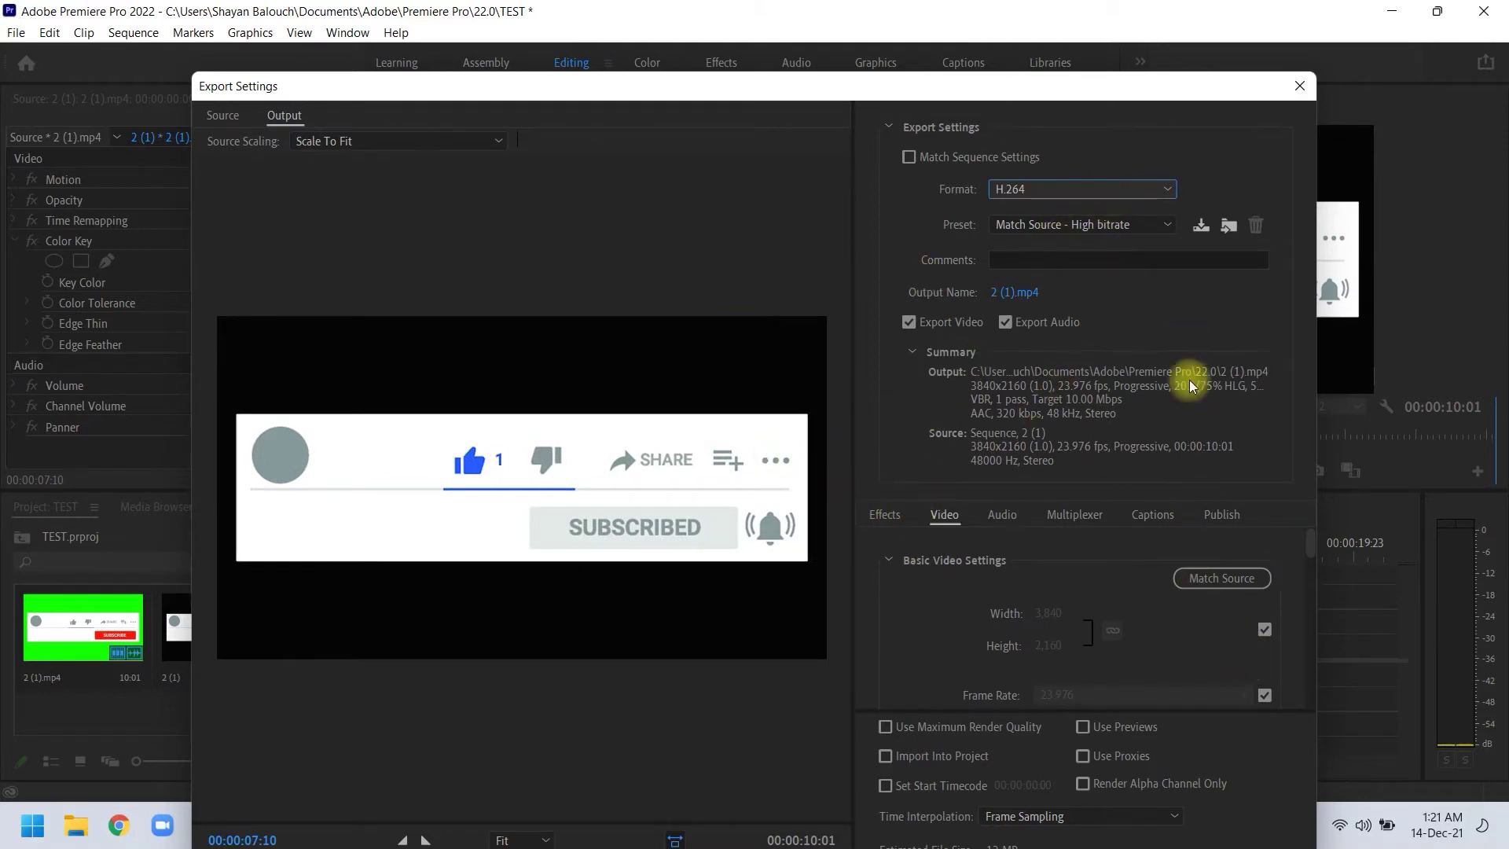
pyautogui.moveTo(1152, 112); pyautogui.dragTo(1091, 217)
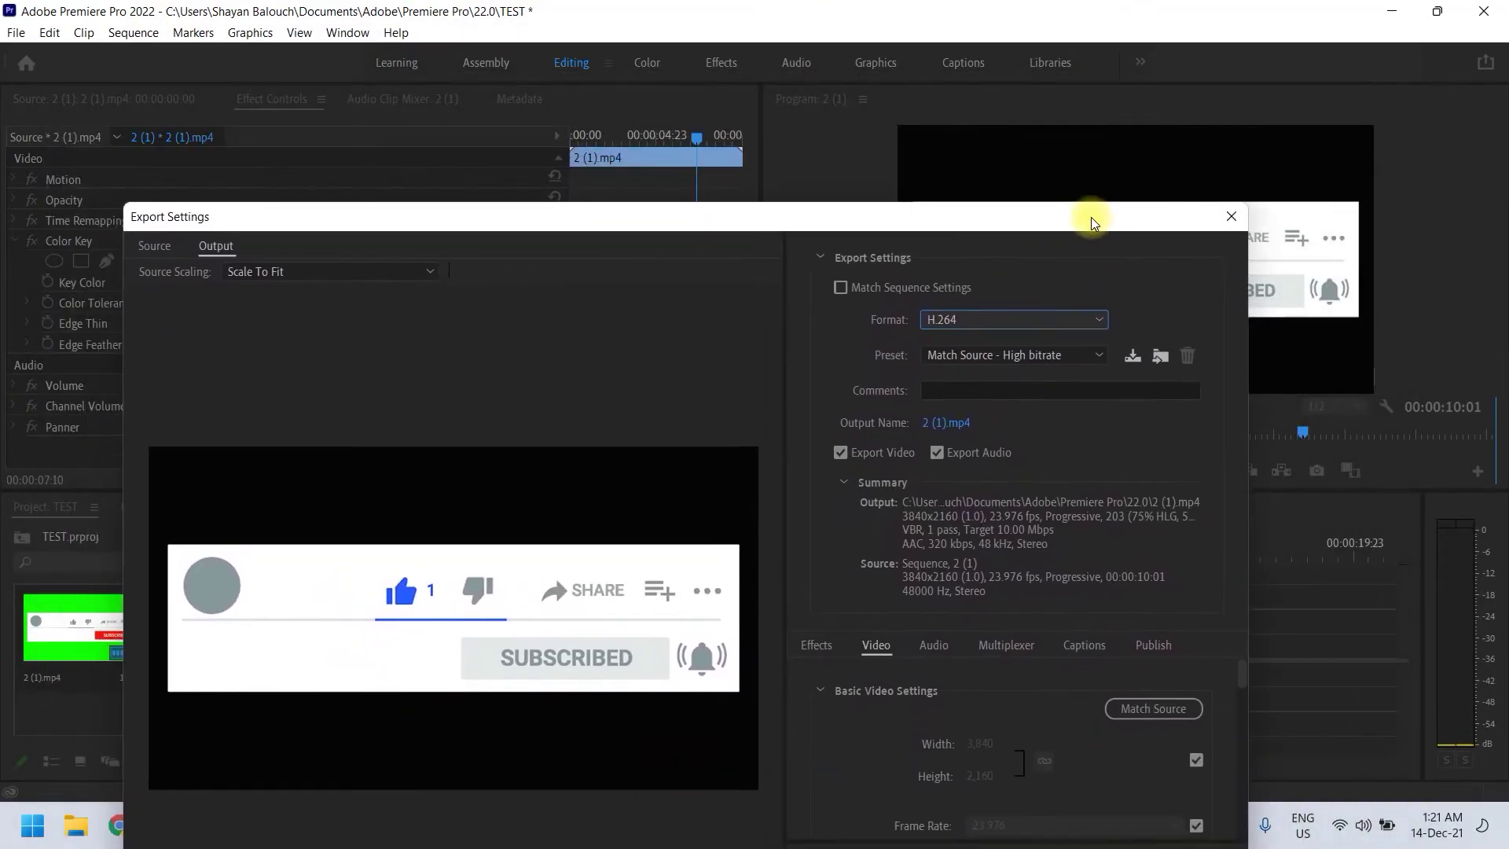
pyautogui.moveTo(631, 224); pyautogui.dragTo(806, 44)
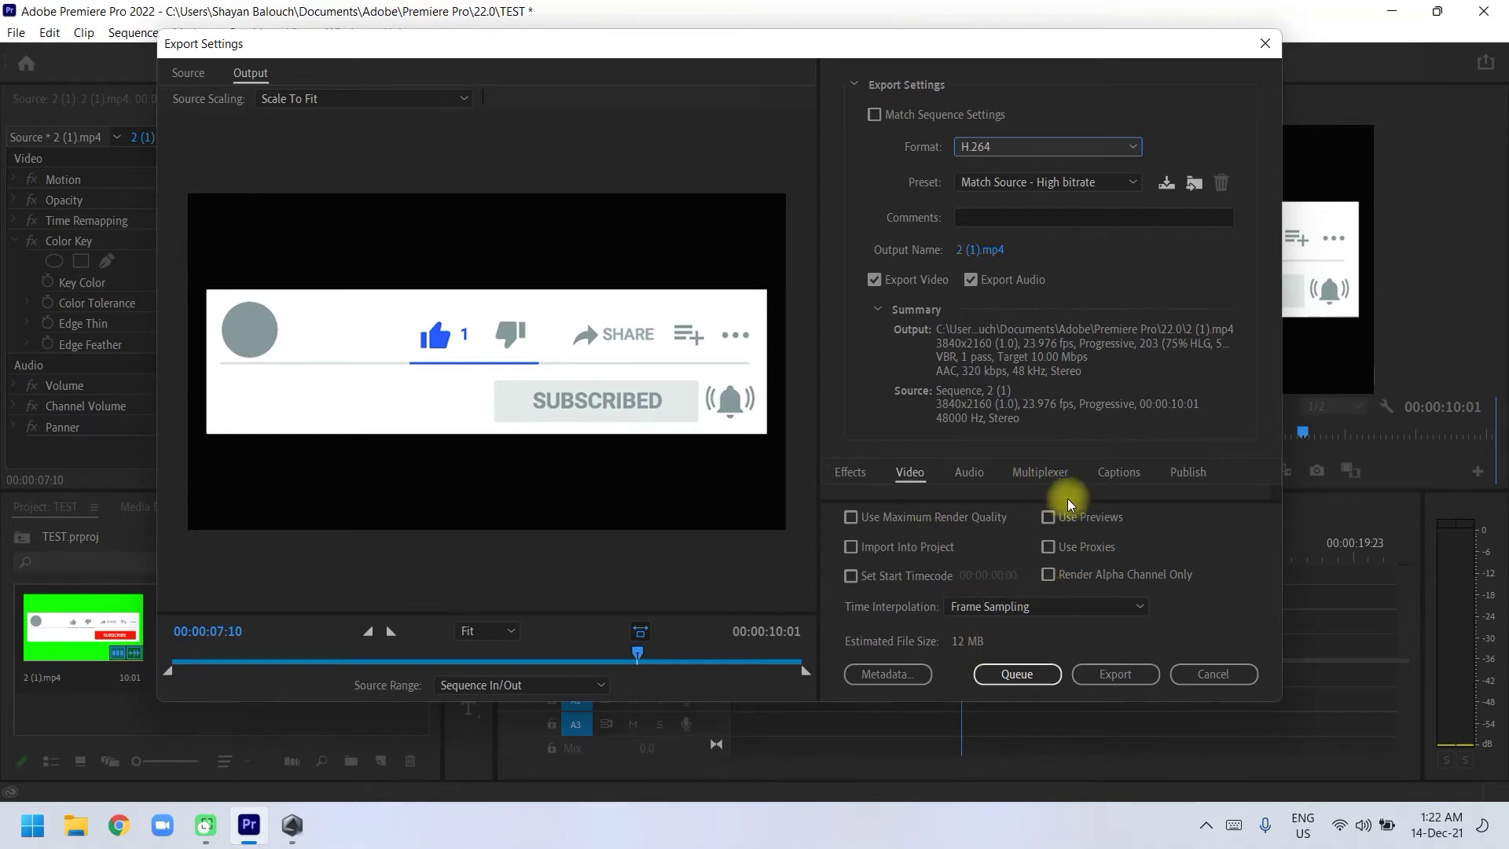
# Enlarge the export dialog and set Bitrate Settings to VBR 2 pass with a 20 Mbps target bitrate
pyautogui.moveTo(1075, 702); pyautogui.dragTo(1071, 779)
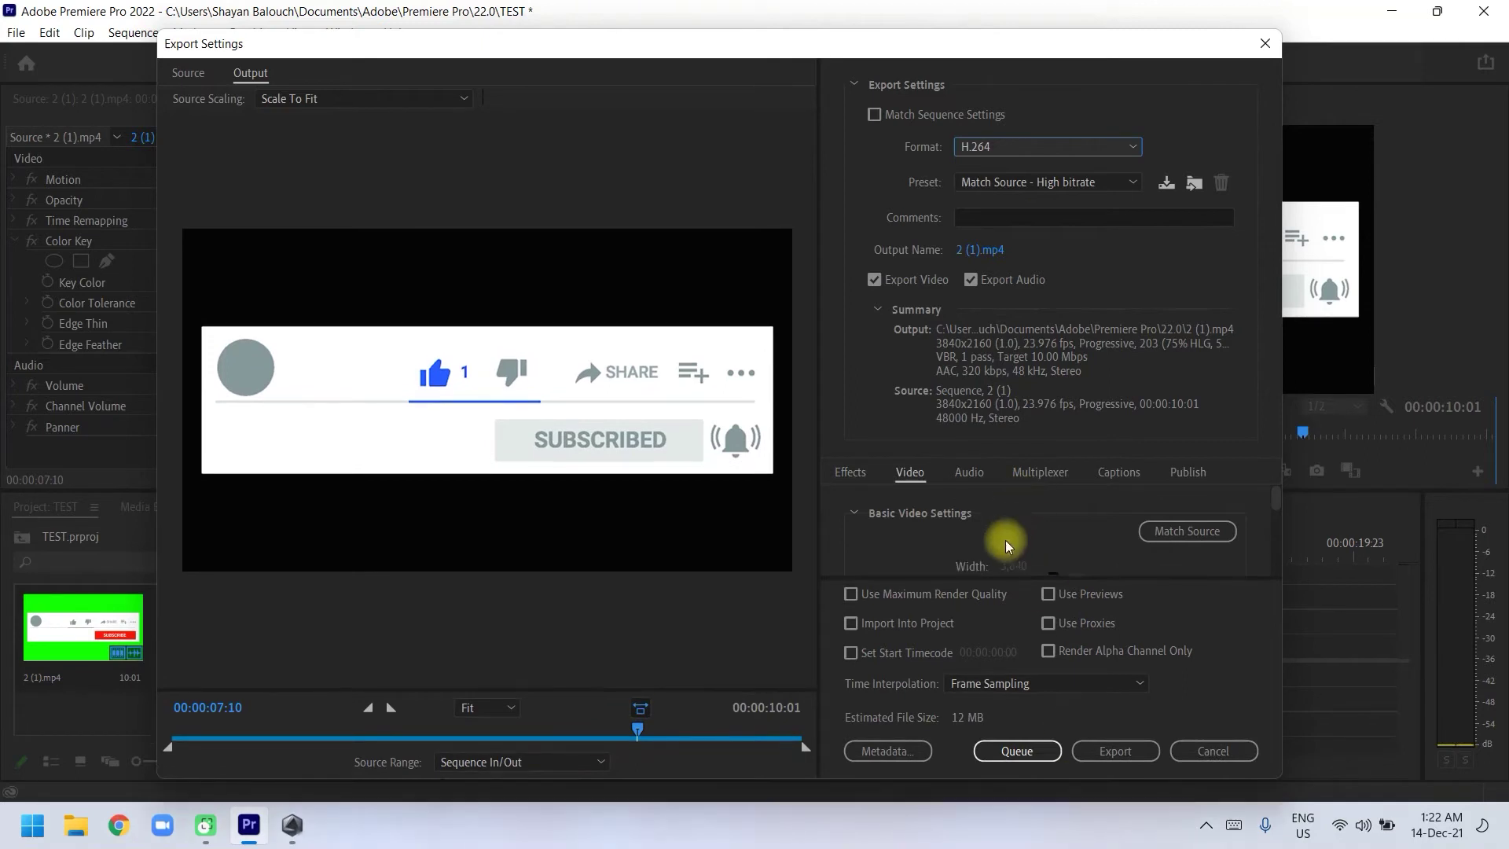
pyautogui.scroll(-5, 1026, 527)
pyautogui.scroll(-6, 1037, 533)
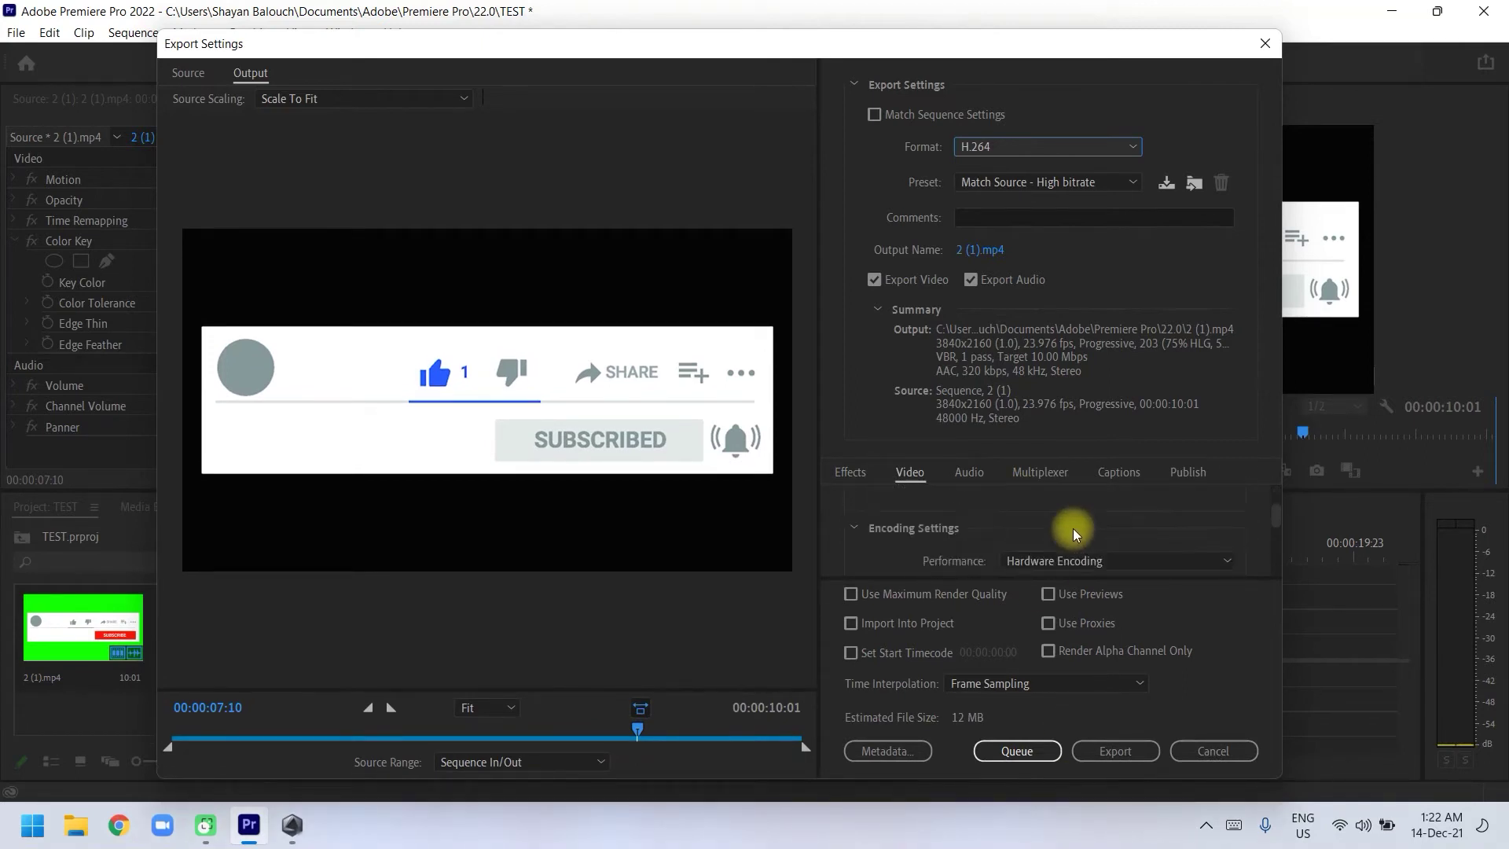
pyautogui.scroll(-4, 1078, 543)
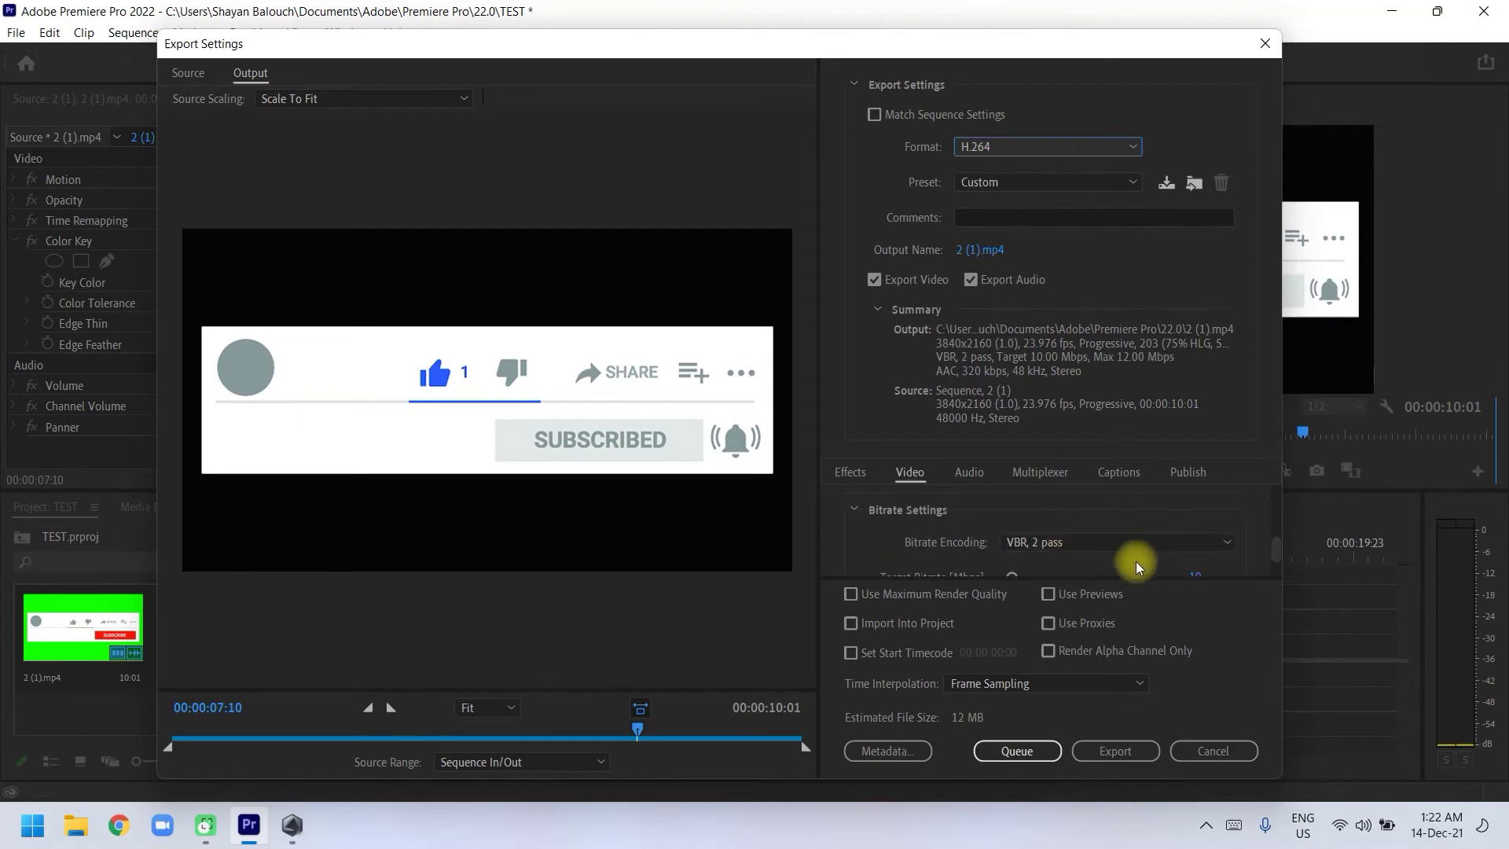
pyautogui.scroll(-1, 1160, 554)
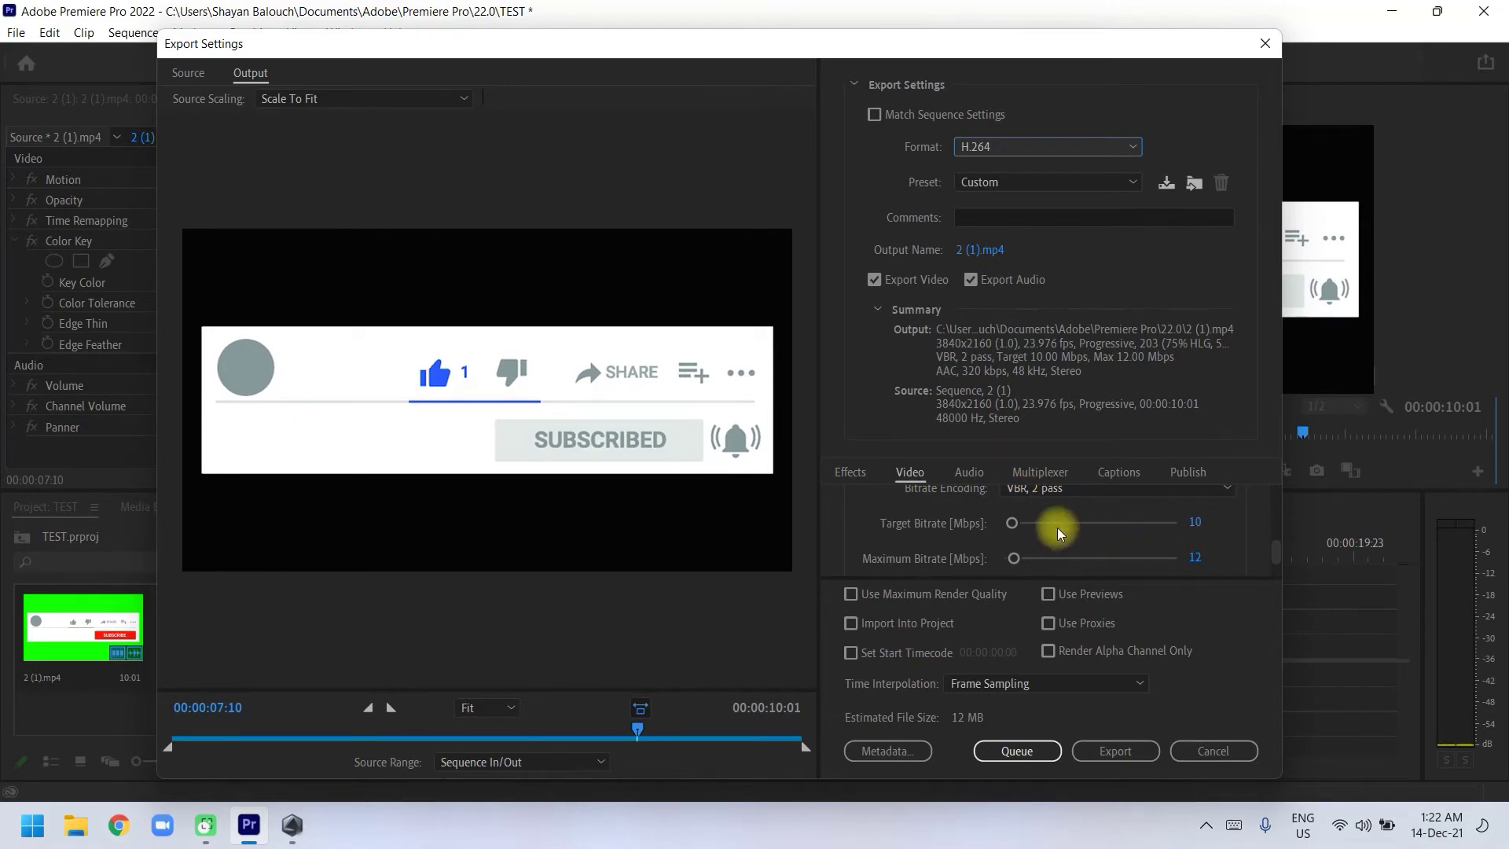
pyautogui.moveTo(1012, 524); pyautogui.dragTo(1015, 524)
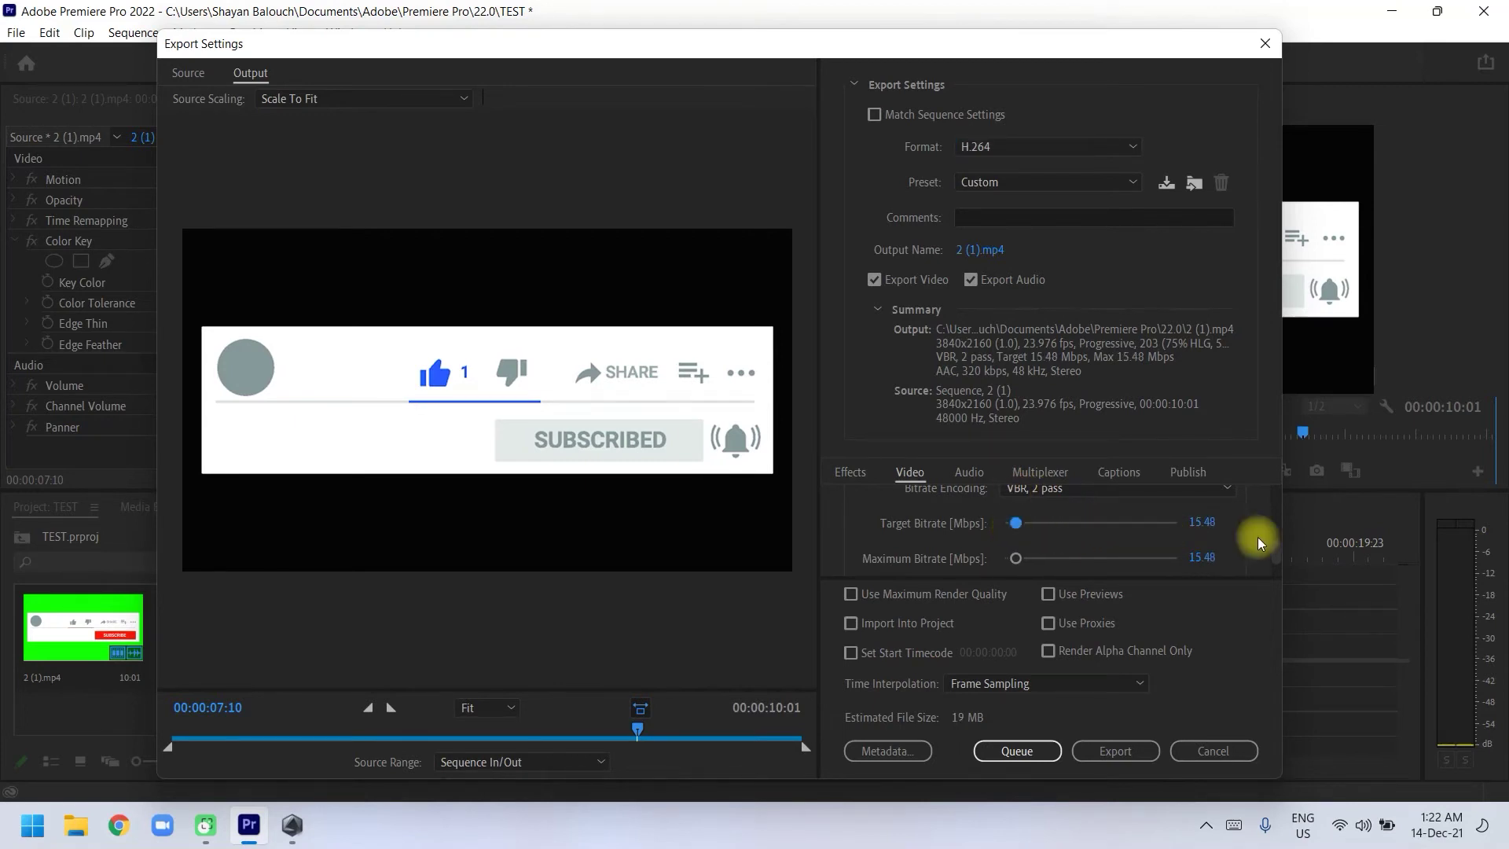
pyautogui.click(1210, 522)
pyautogui.write('20')
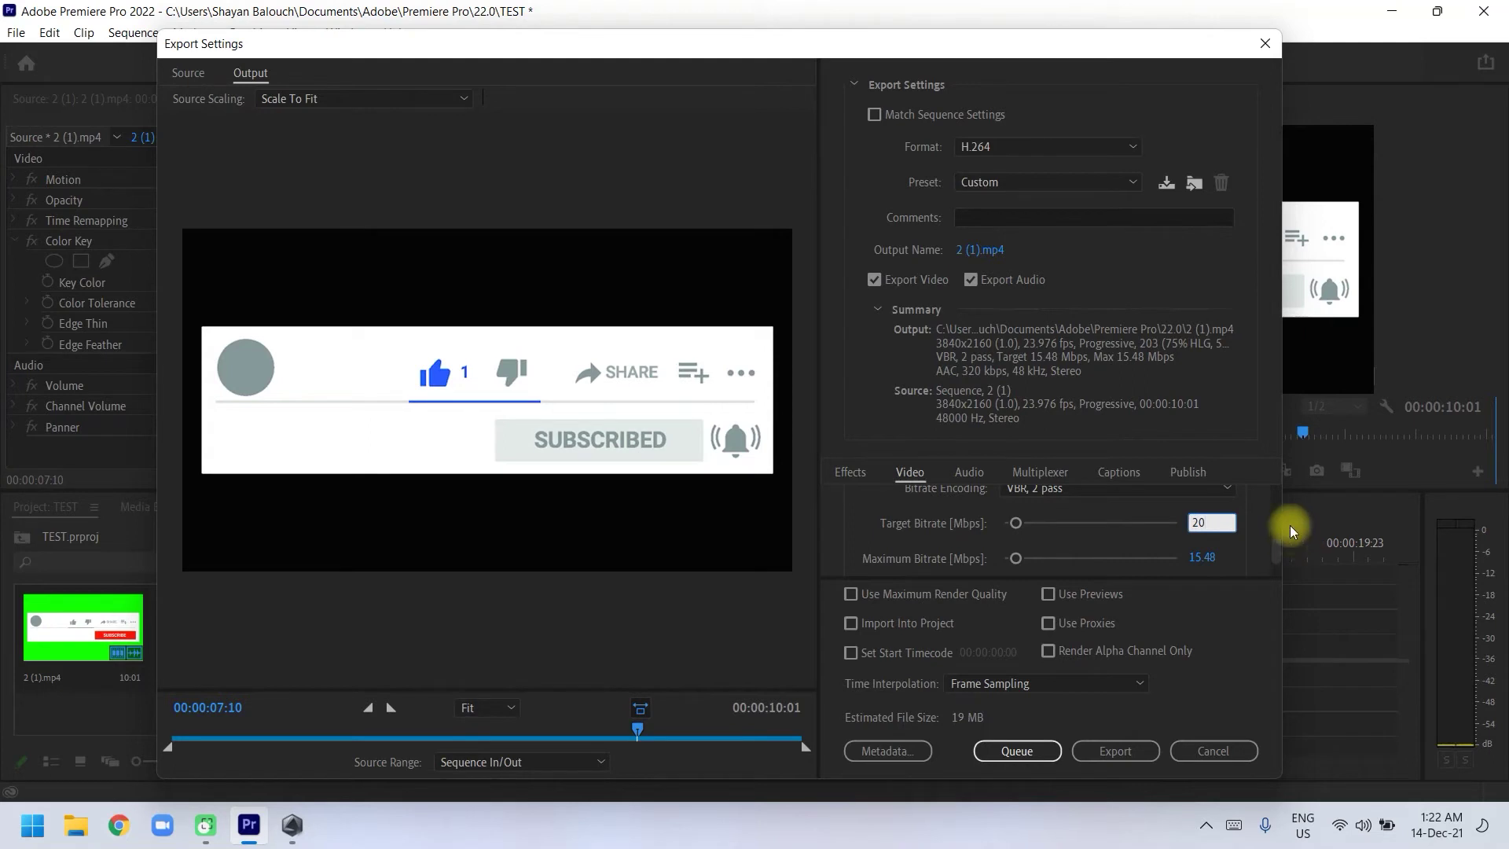
pyautogui.press('Return')
pyautogui.scroll(-3, 1226, 535)
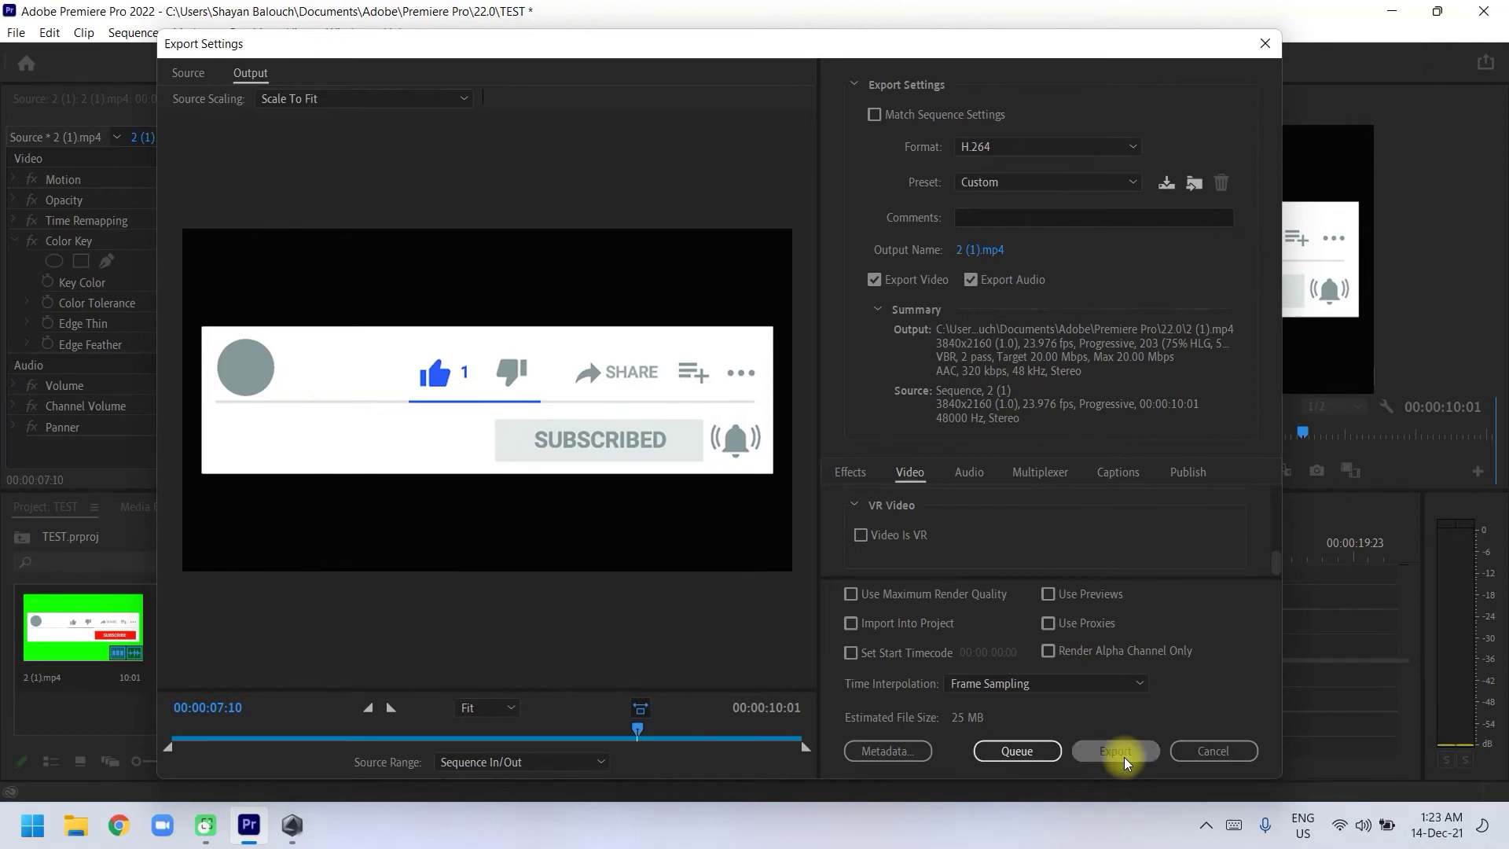
# Start the MP4 export, then bring Armoury Crate forward to watch CPU load
pyautogui.click(1124, 757)
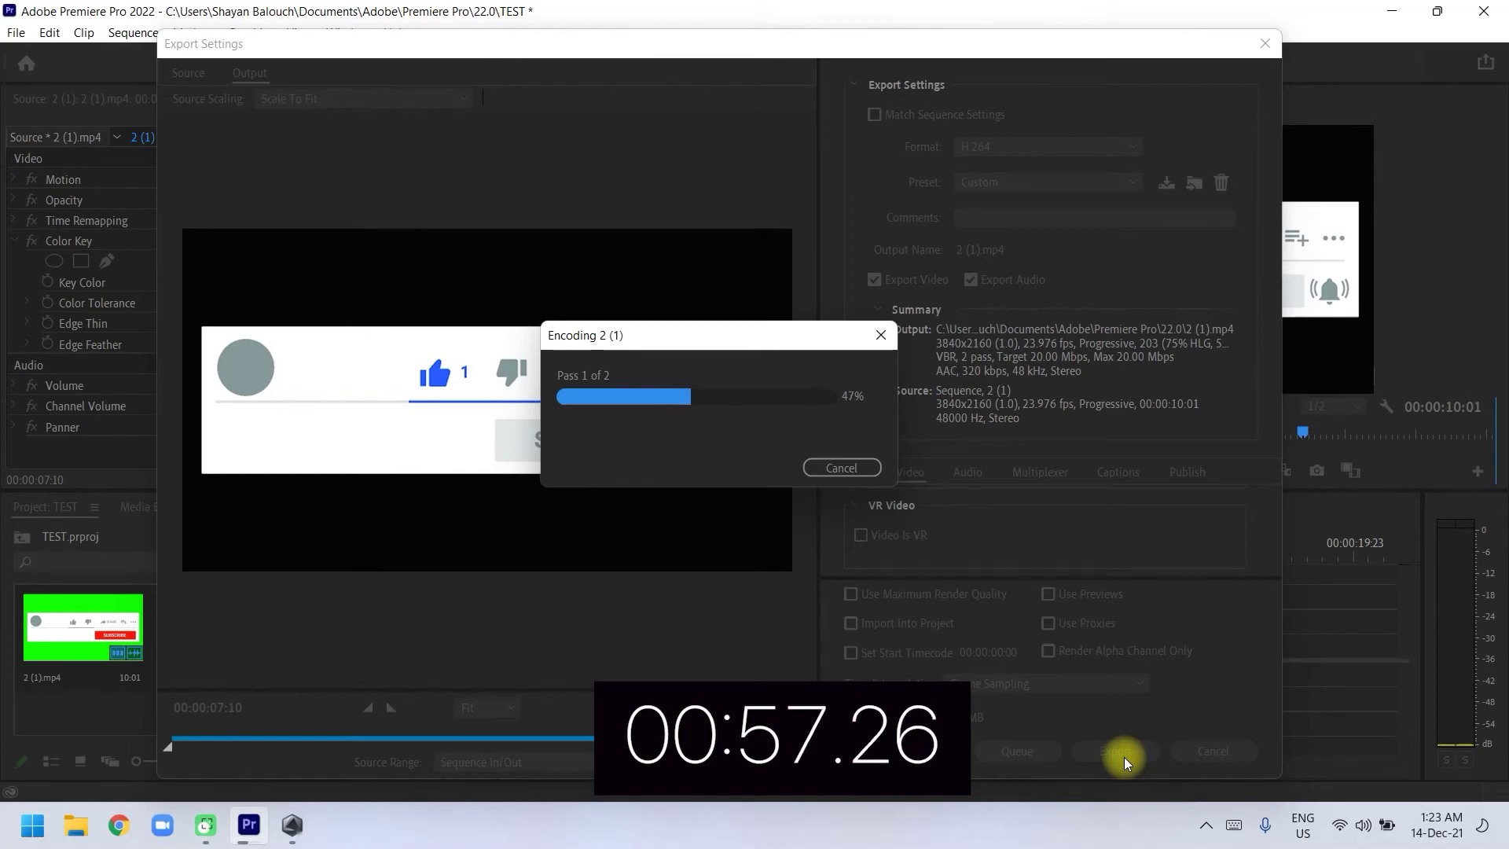
pyautogui.click(295, 838)
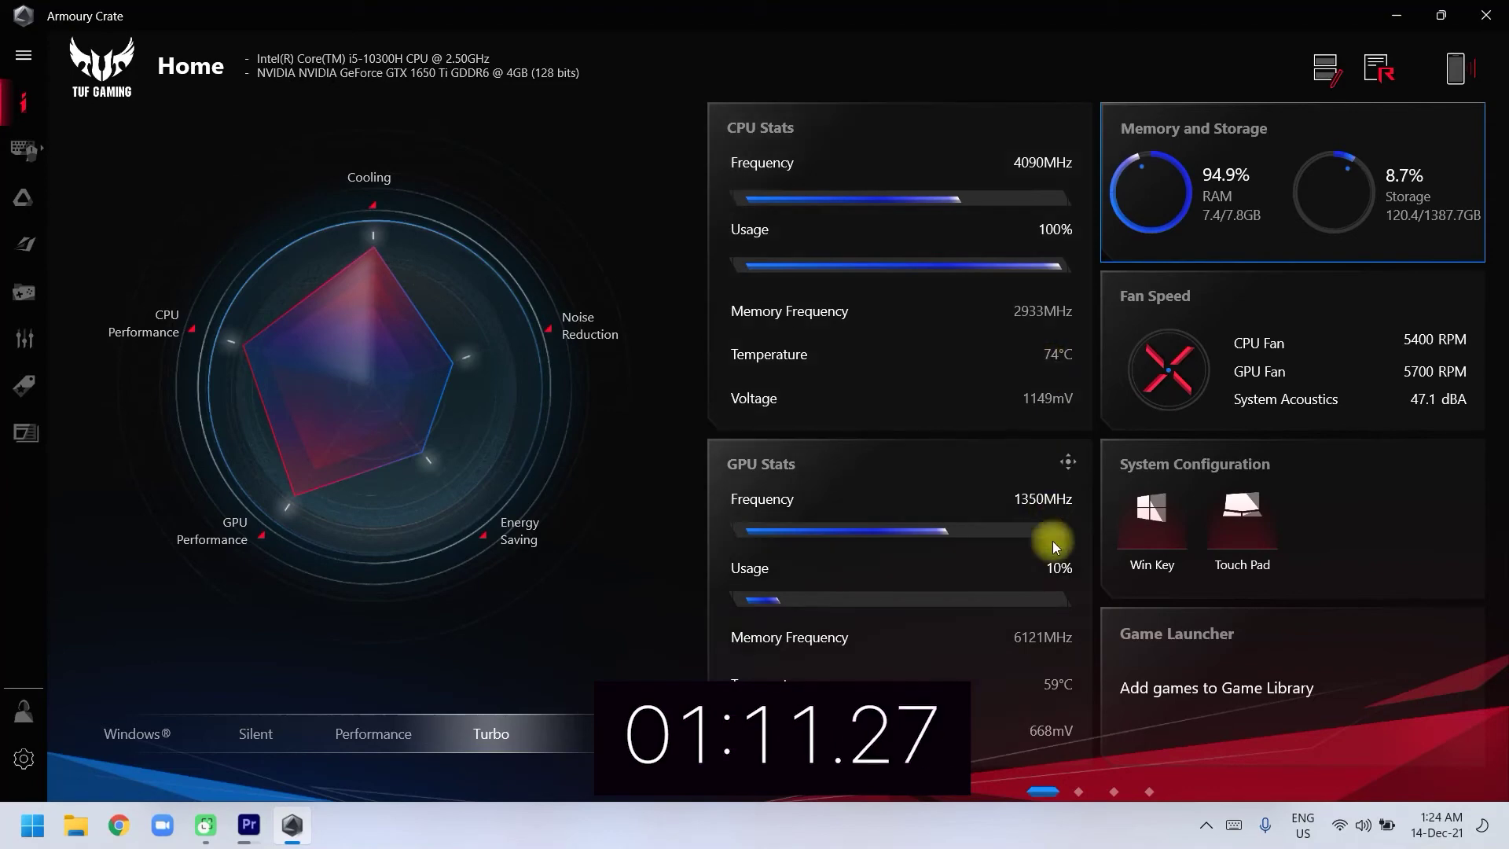
# Switch between Premiere and Armoury Crate, ending on Premiere's pass 2 encoding at 75%
pyautogui.click(265, 830)
pyautogui.click(302, 833)
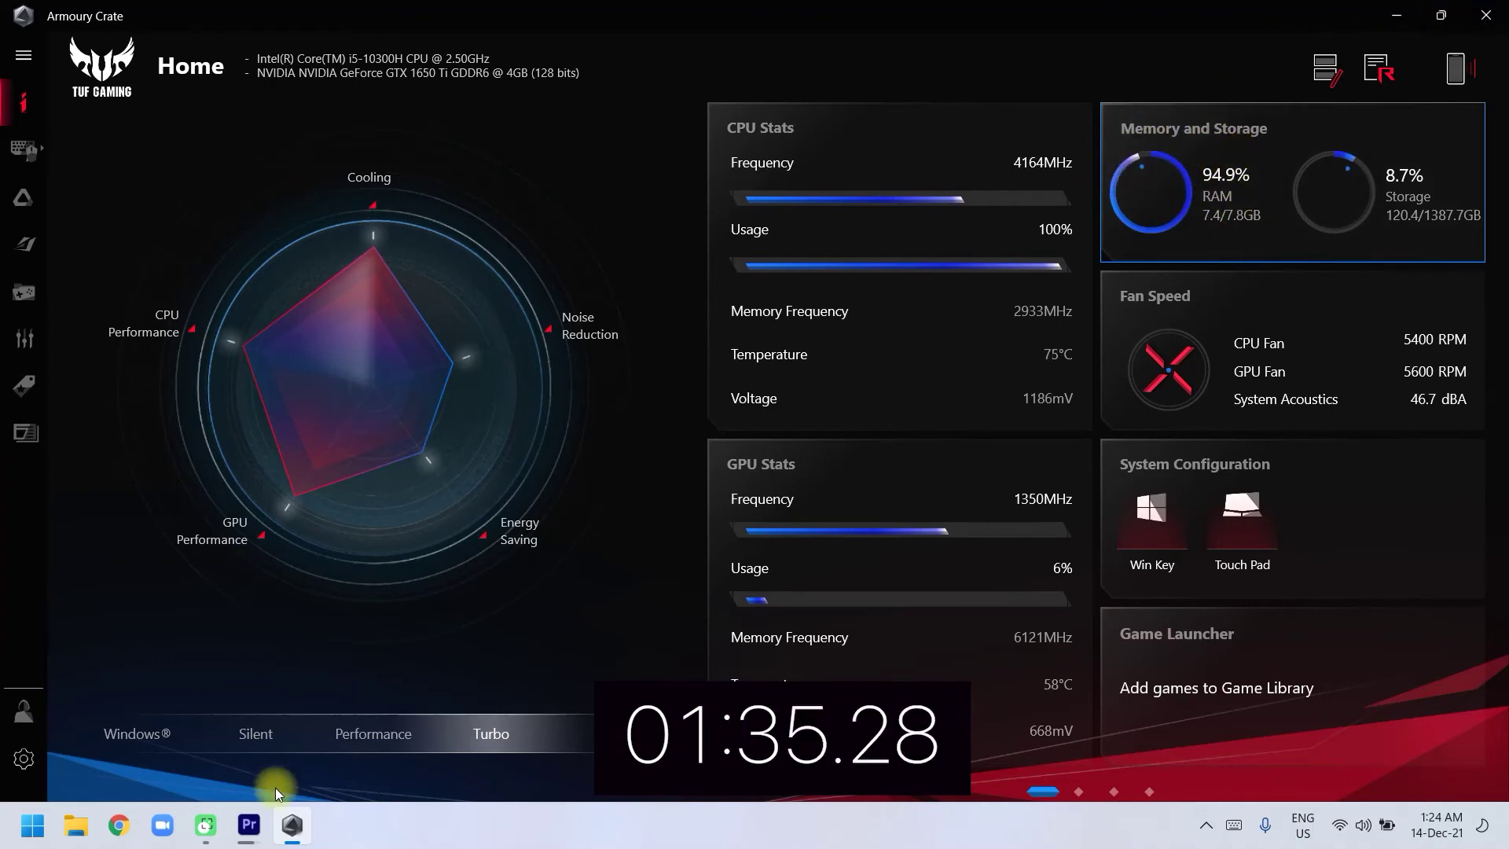
pyautogui.click(264, 825)
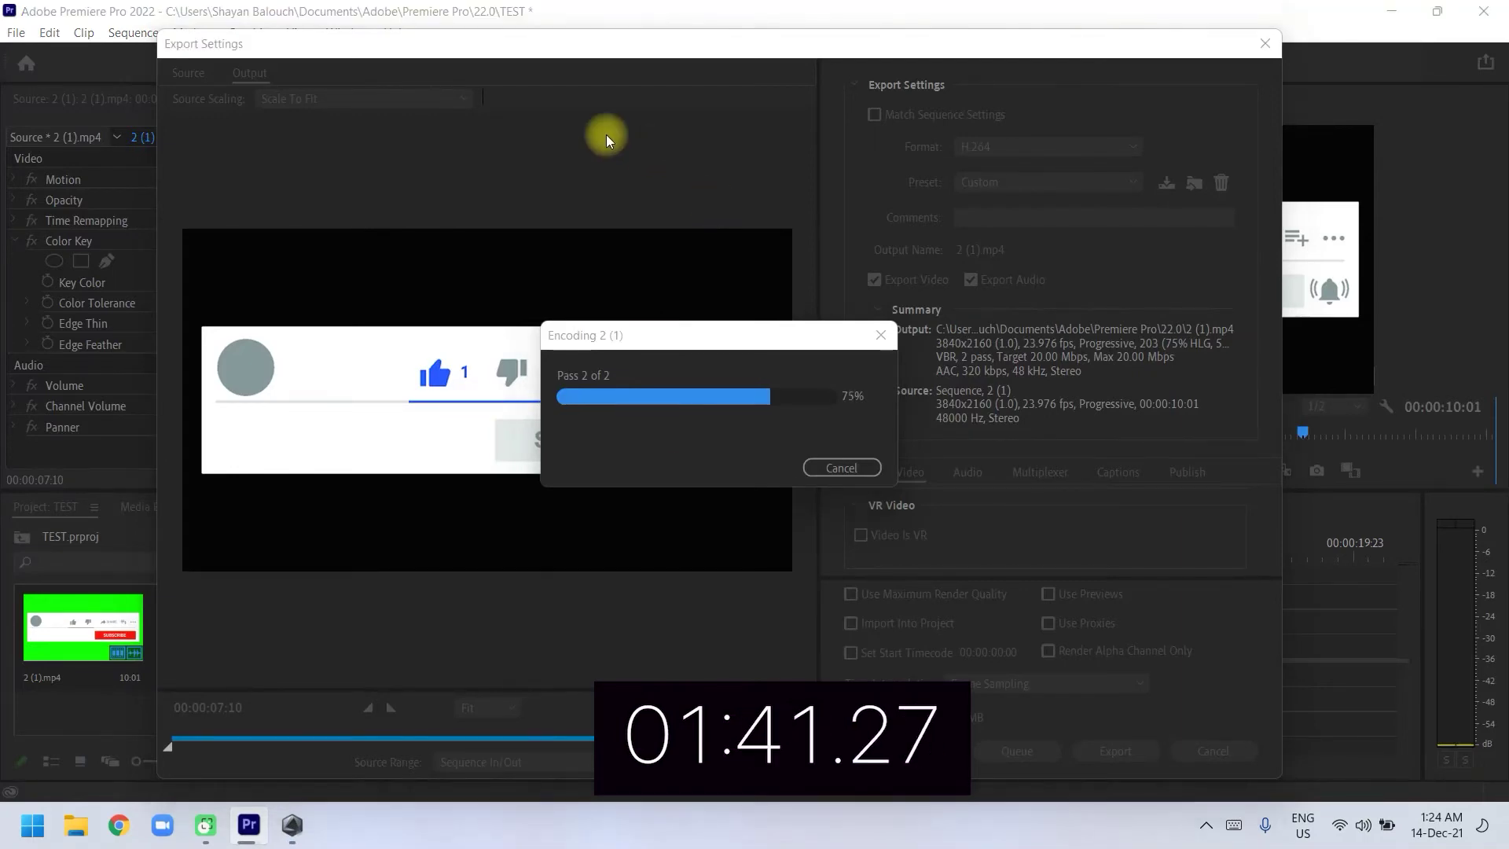
# Switch to Armoury Crate with Alt+Tab while the export keeps encoding
pyautogui.hotkey('alt', 'Tab')
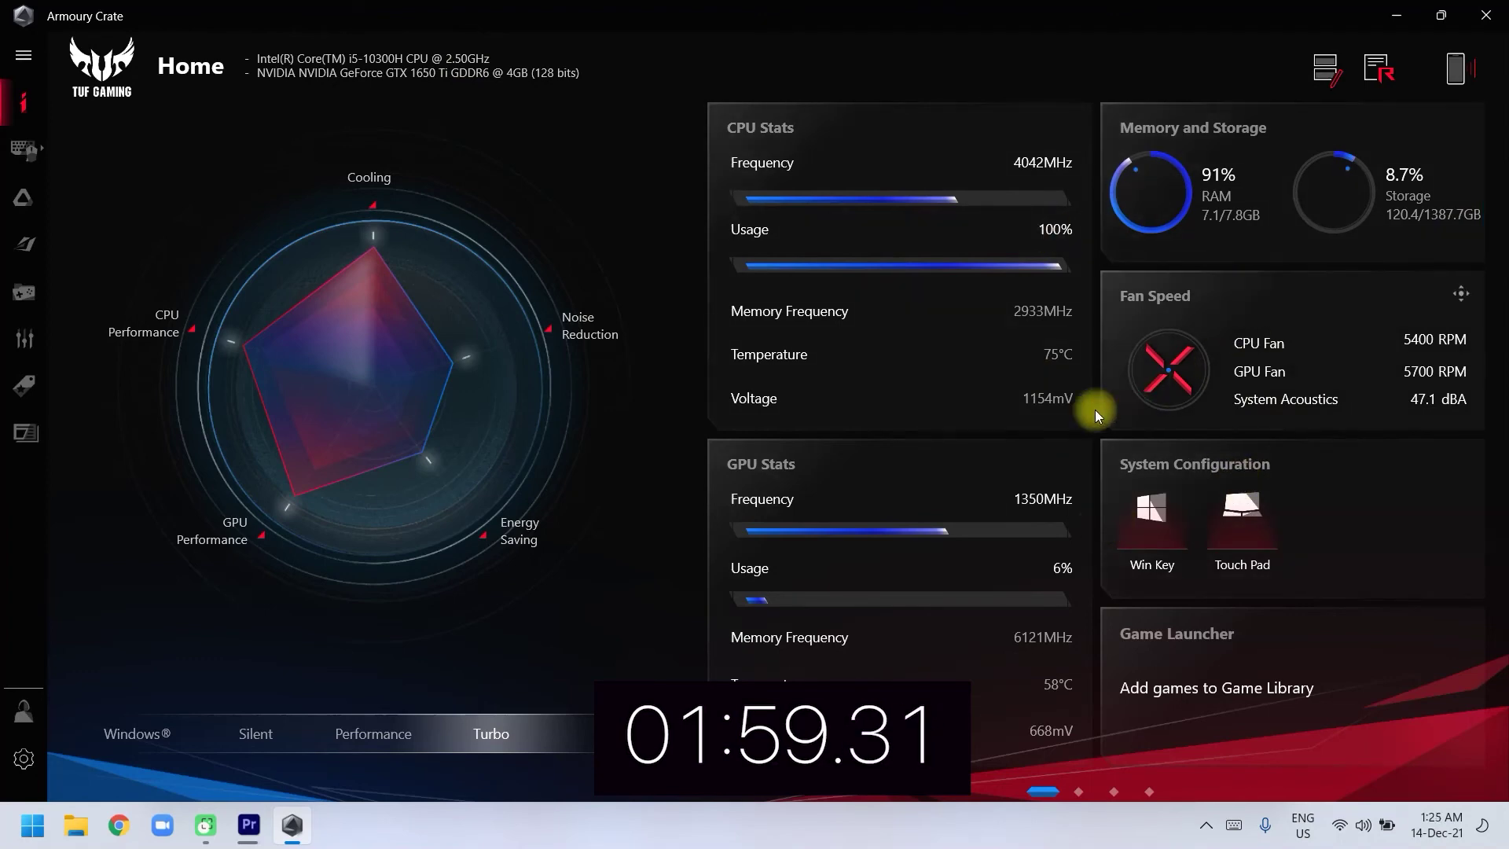
# Bring Premiere Pro back from the task switcher to see the finished 2 (1).mp4 export
pyautogui.press('super+Tab')
pyautogui.click(1061, 337)
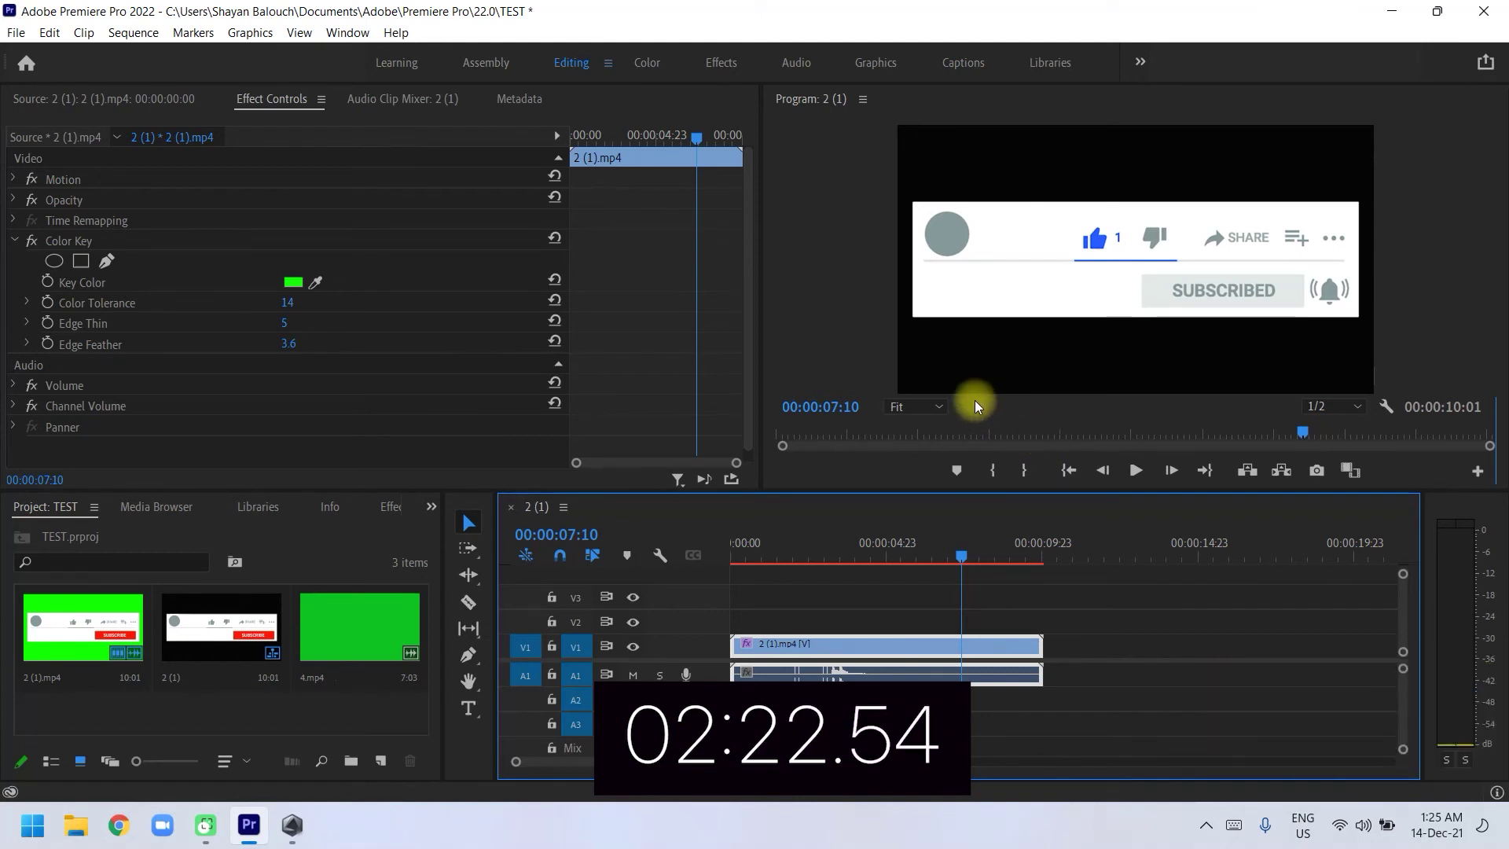
# Check Armoury Crate's post-export stats (about 40% CPU, 57.7% RAM), then show the desktop
pyautogui.press('super+d')
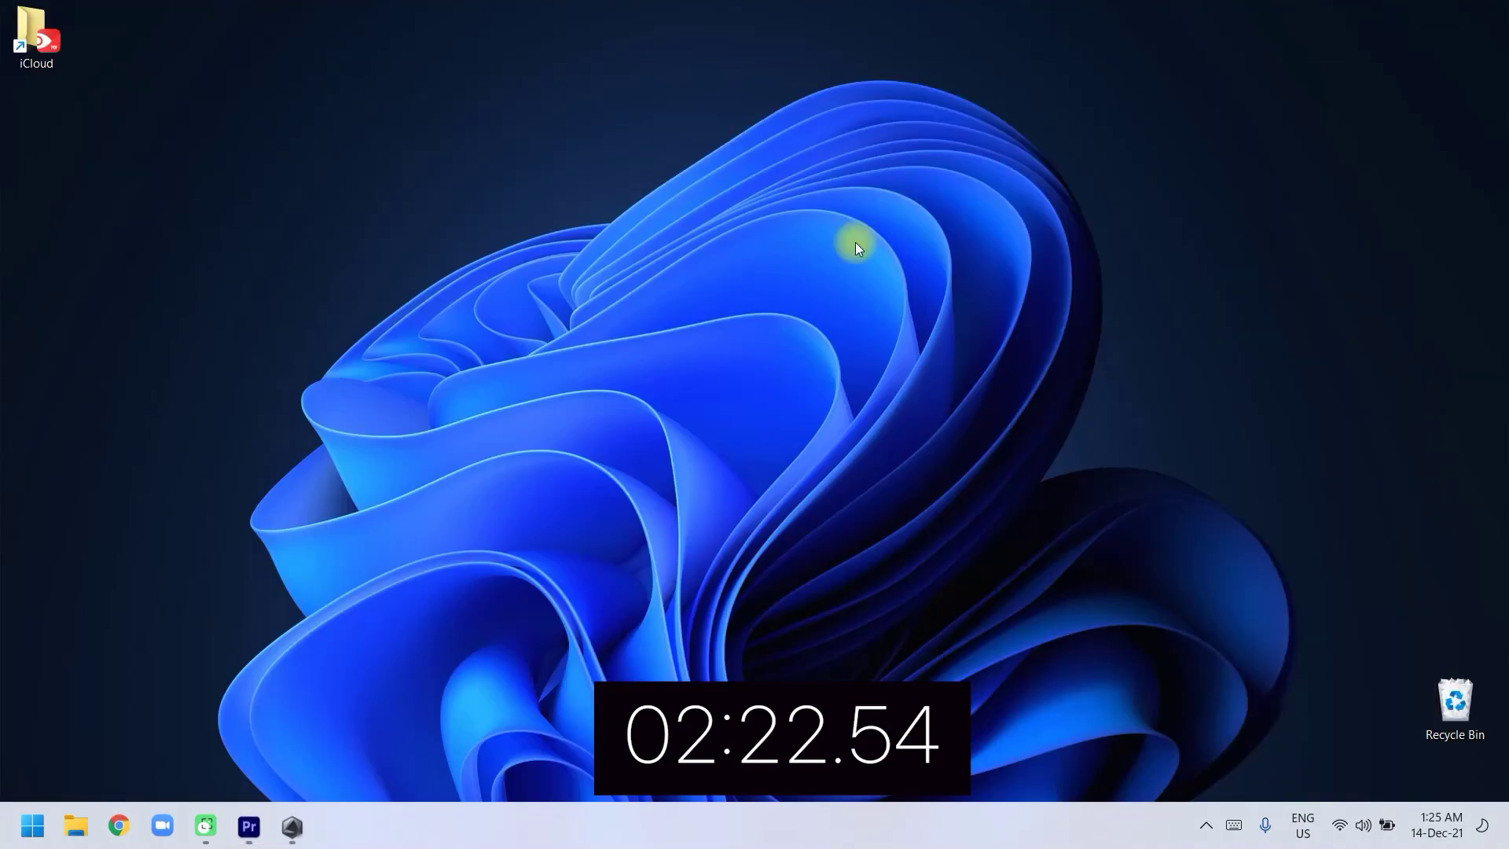
pyautogui.rightClick(701, 157)
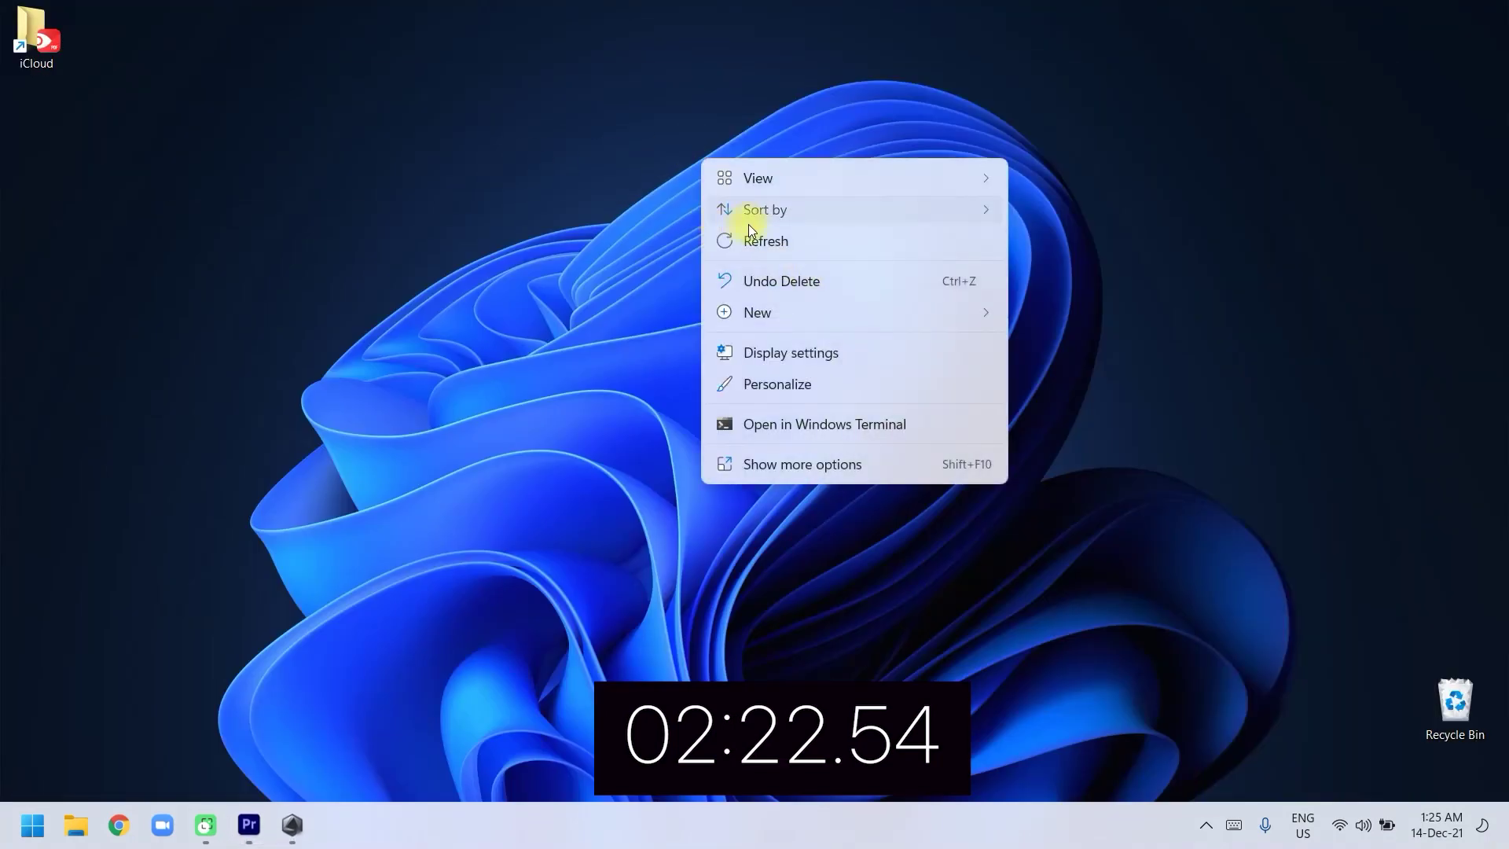
pyautogui.click(1054, 314)
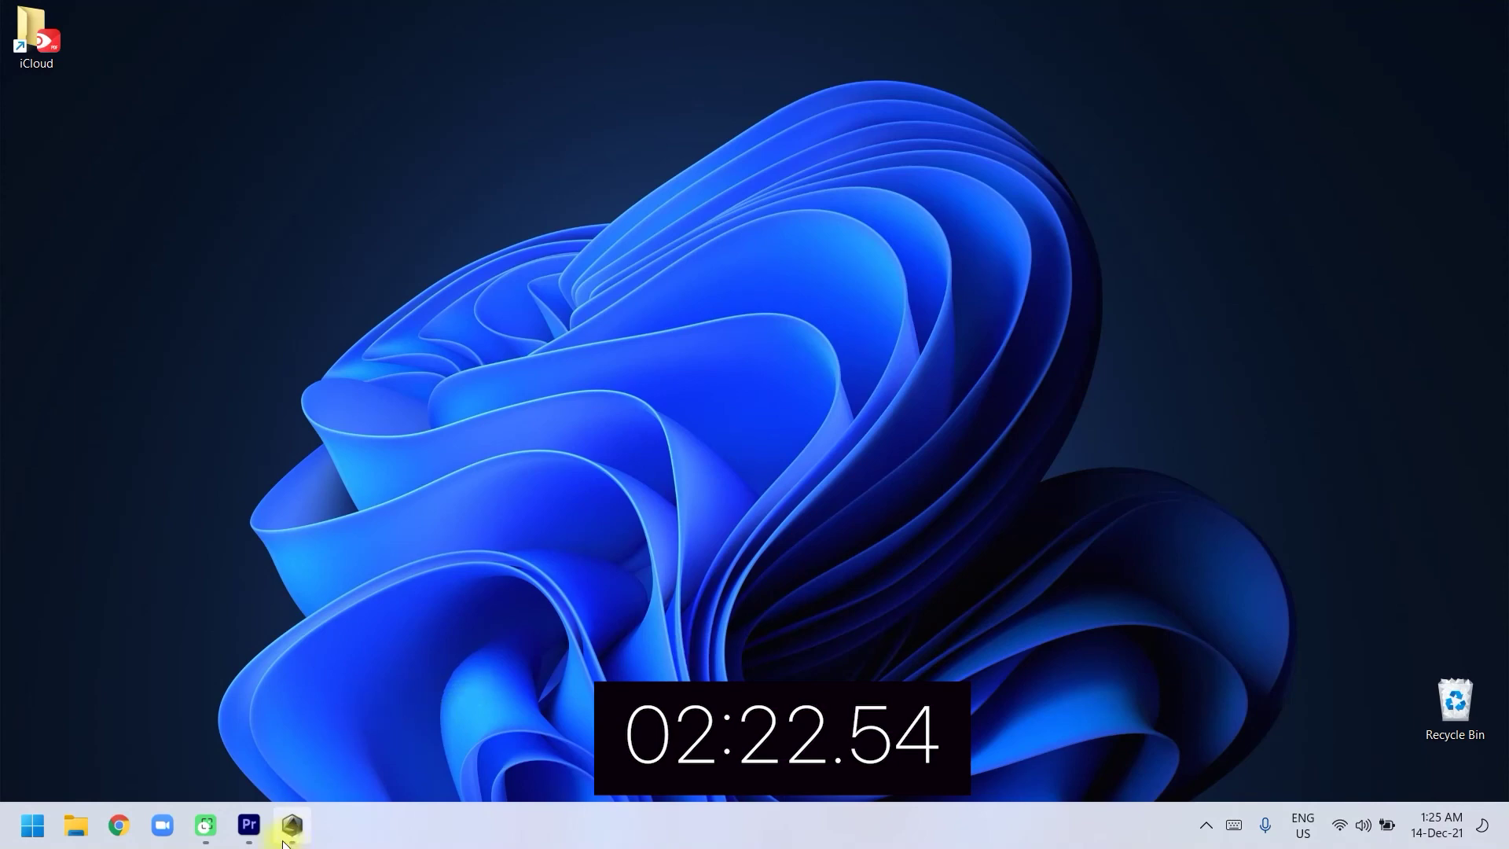
pyautogui.click(276, 825)
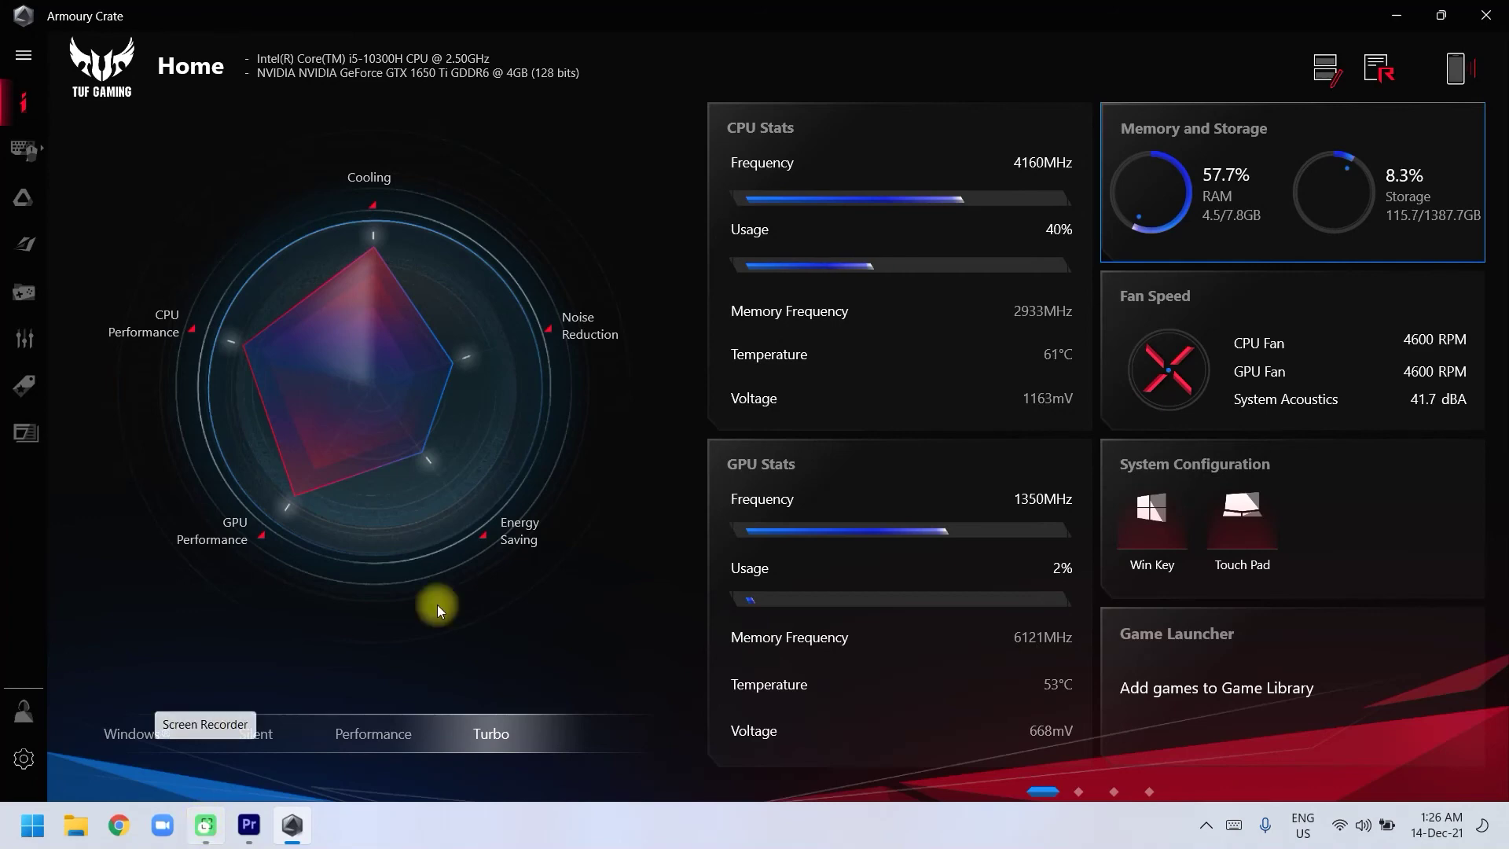
pyautogui.click(1505, 825)
# Refresh the desktop and open File Explorer by searching 'documen' in the quick launcher
pyautogui.rightClick(771, 254)
pyautogui.click(828, 346)
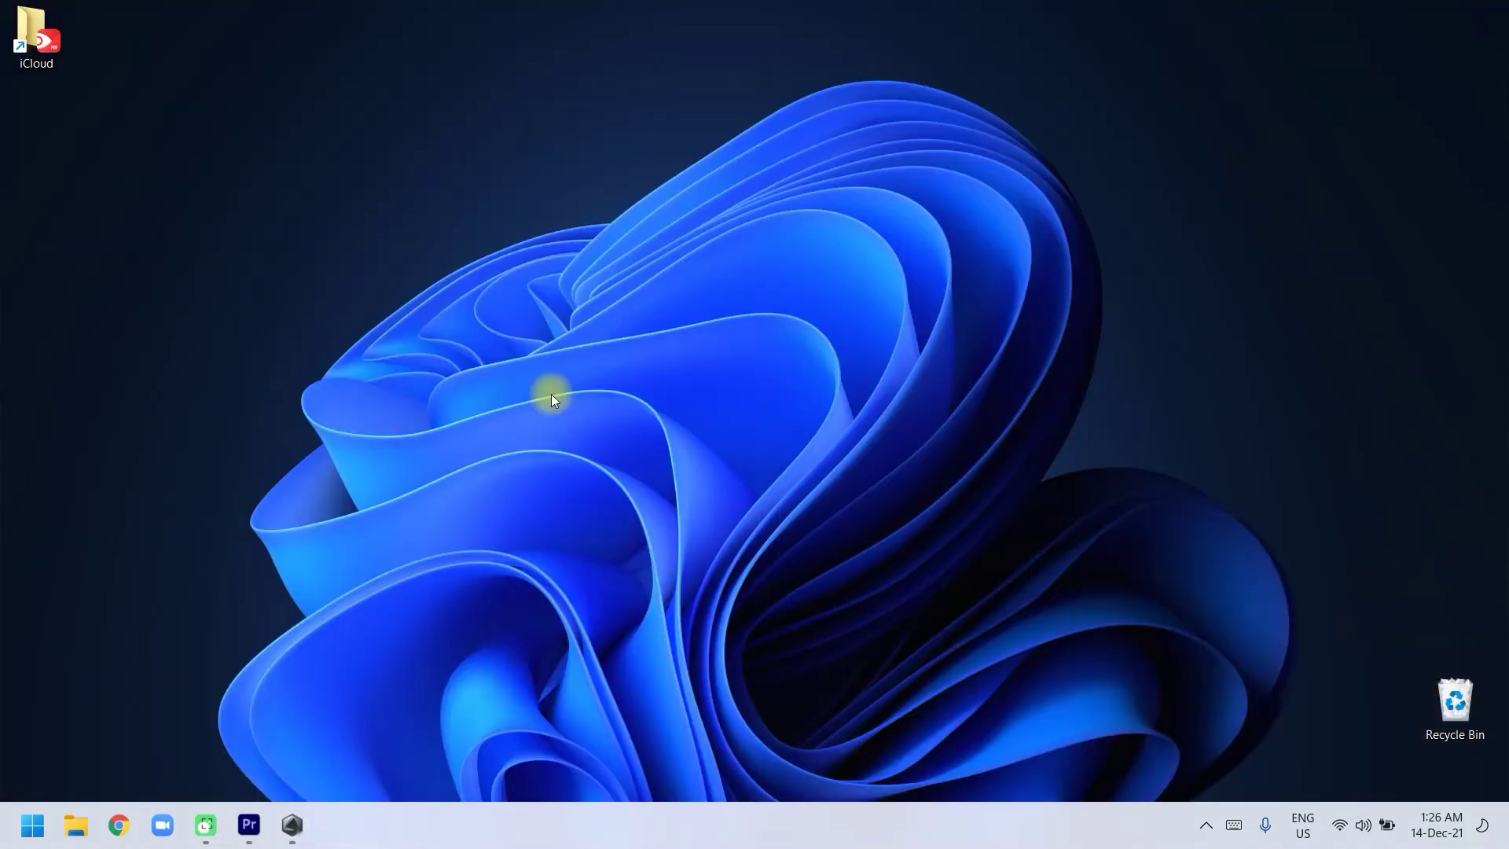
pyautogui.hotkey('alt', 'space')
pyautogui.write('do')
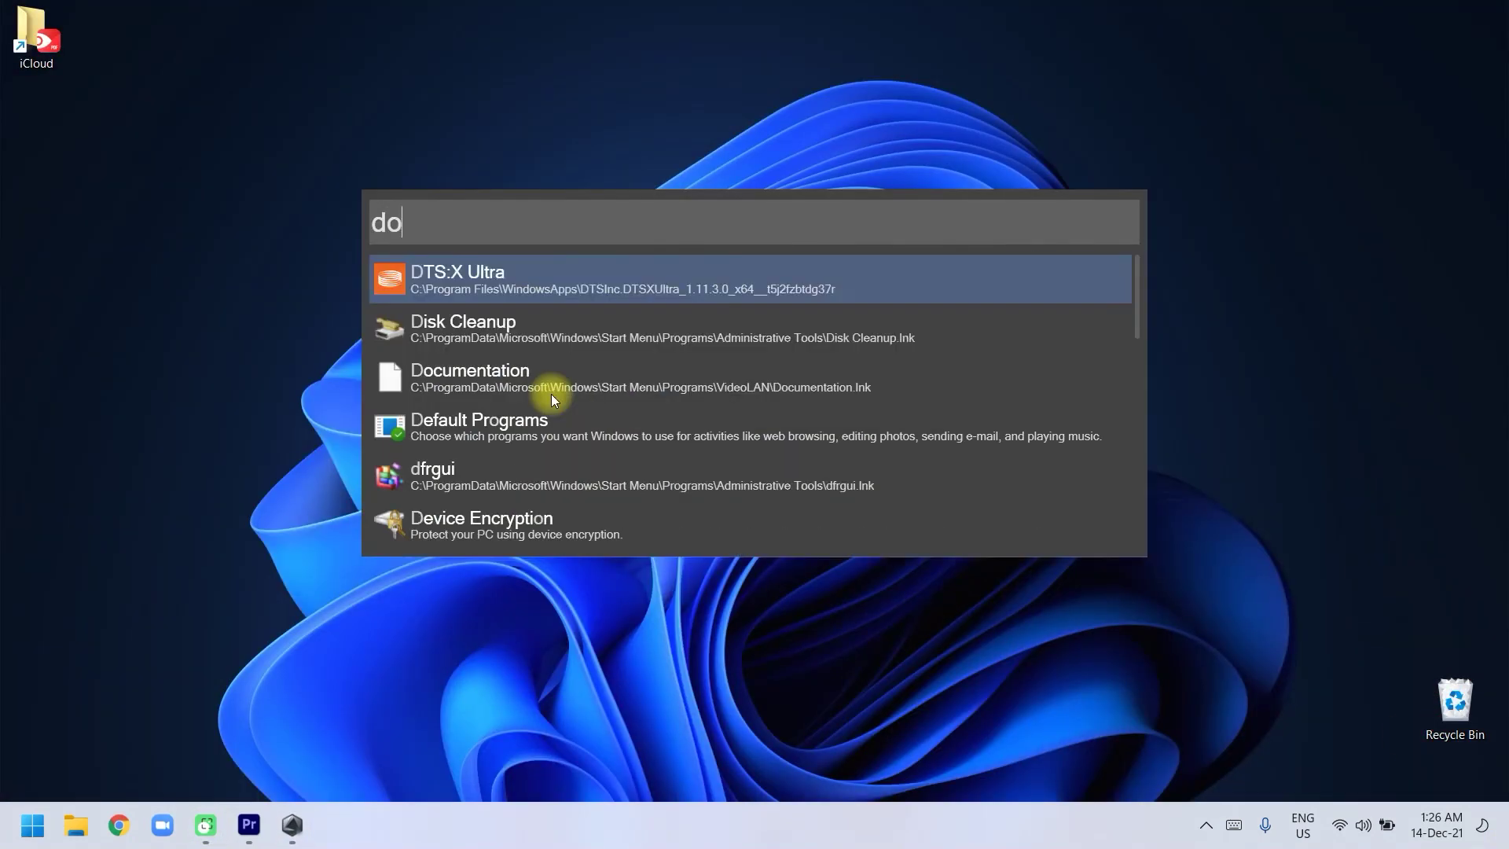
pyautogui.write('cumen')
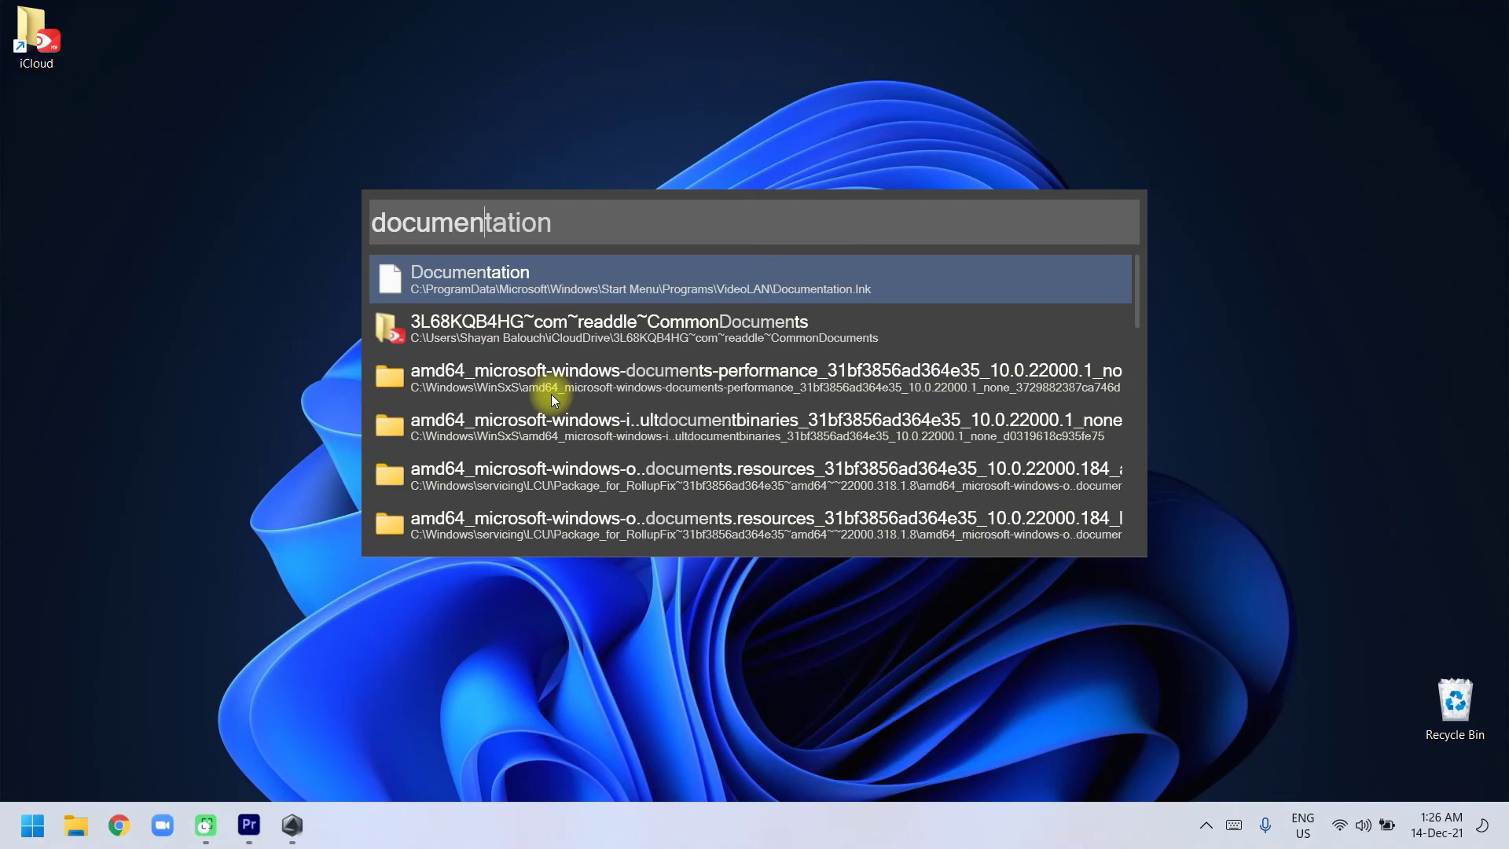
pyautogui.press('Down')
pyautogui.press('Return')
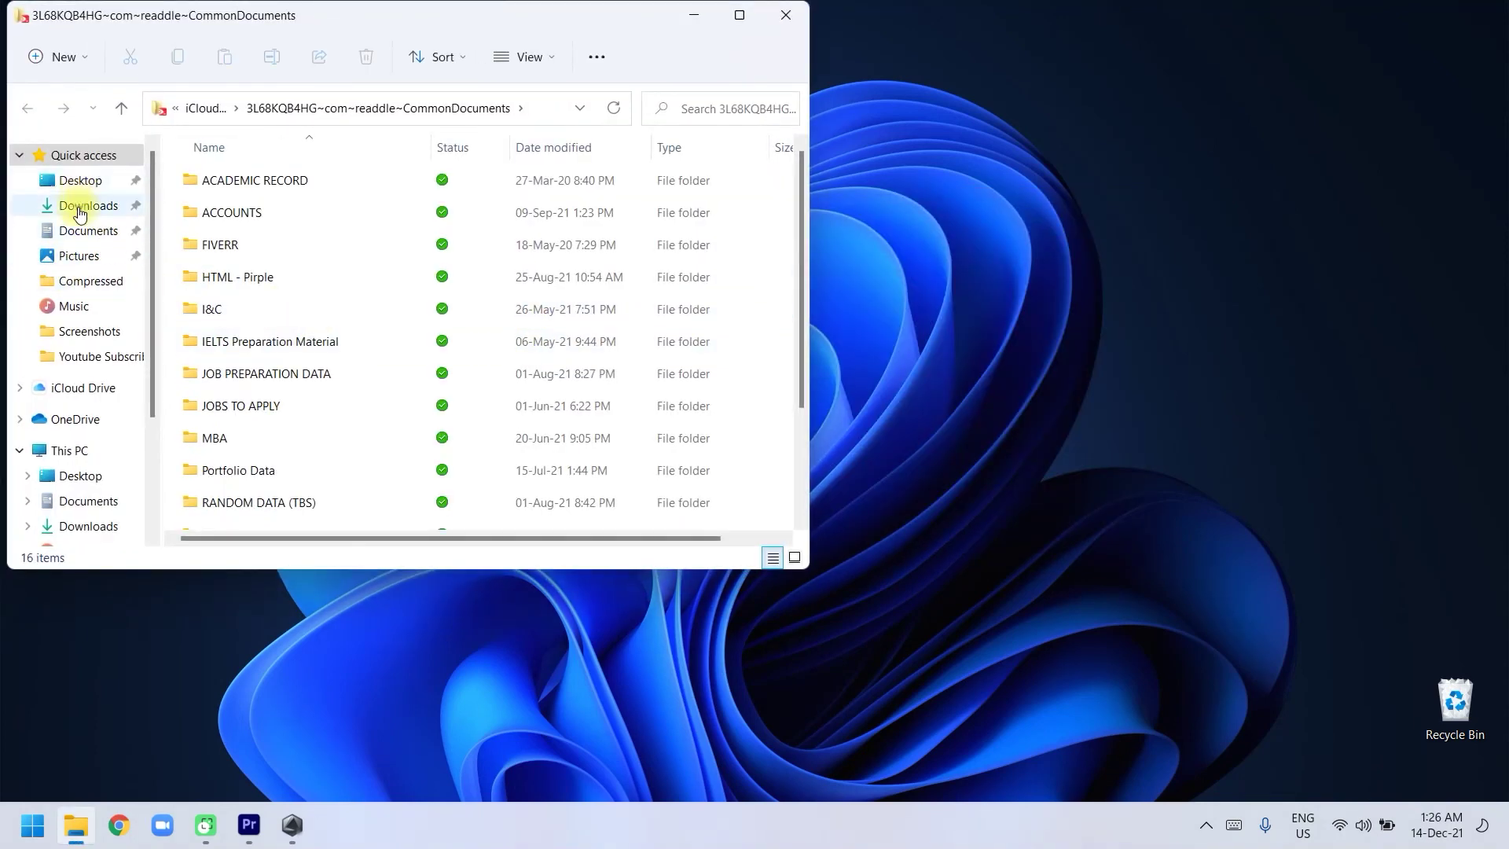
# Browse Documents > Adobe > Premiere Pro > 22.0, select the 2 (1) export, and open Profile
pyautogui.click(81, 230)
pyautogui.doubleClick(214, 178)
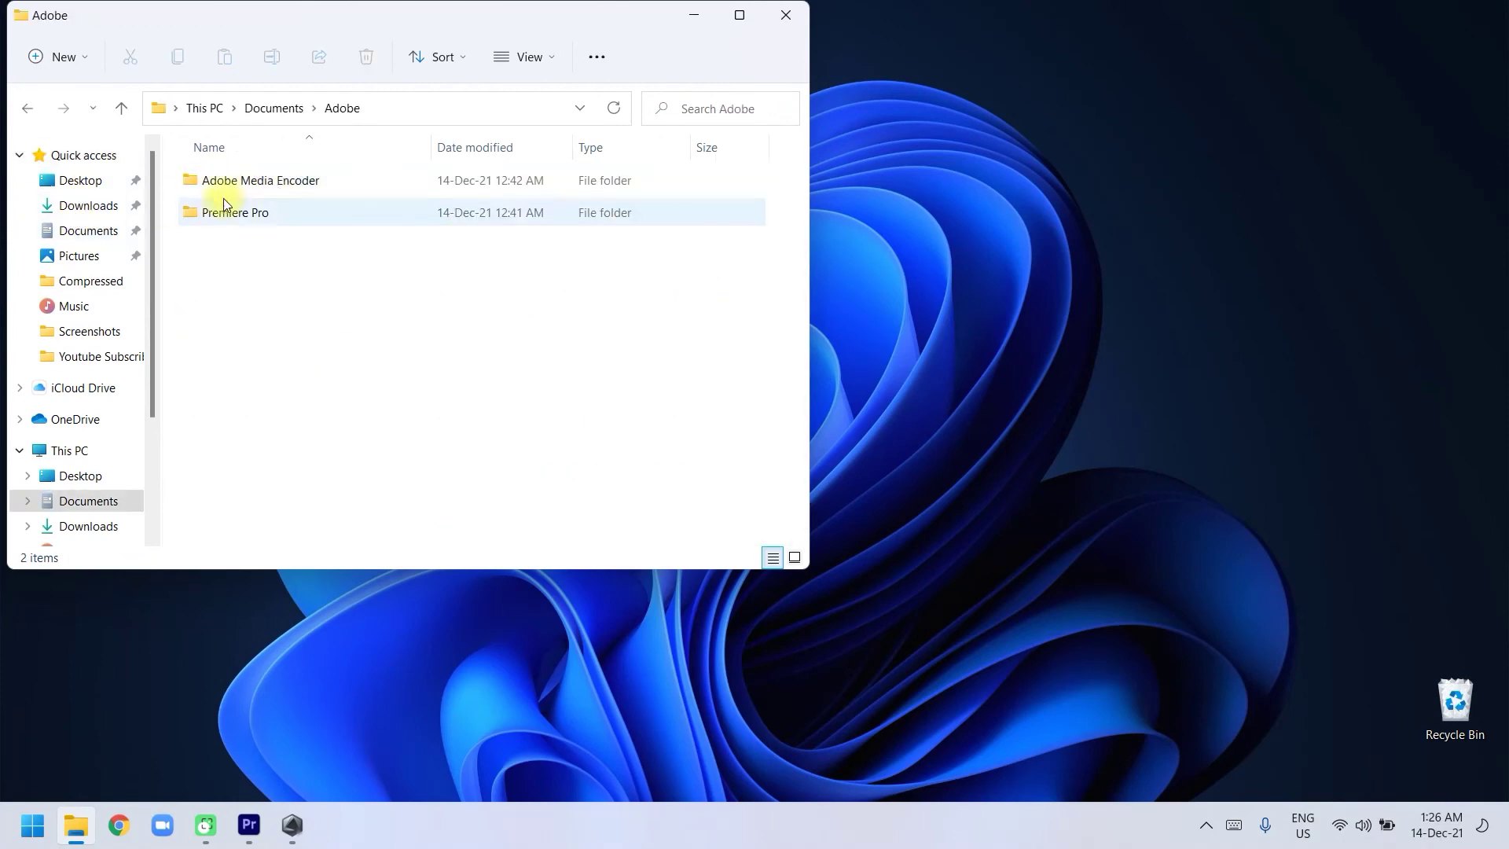
pyautogui.doubleClick(236, 214)
pyautogui.doubleClick(234, 184)
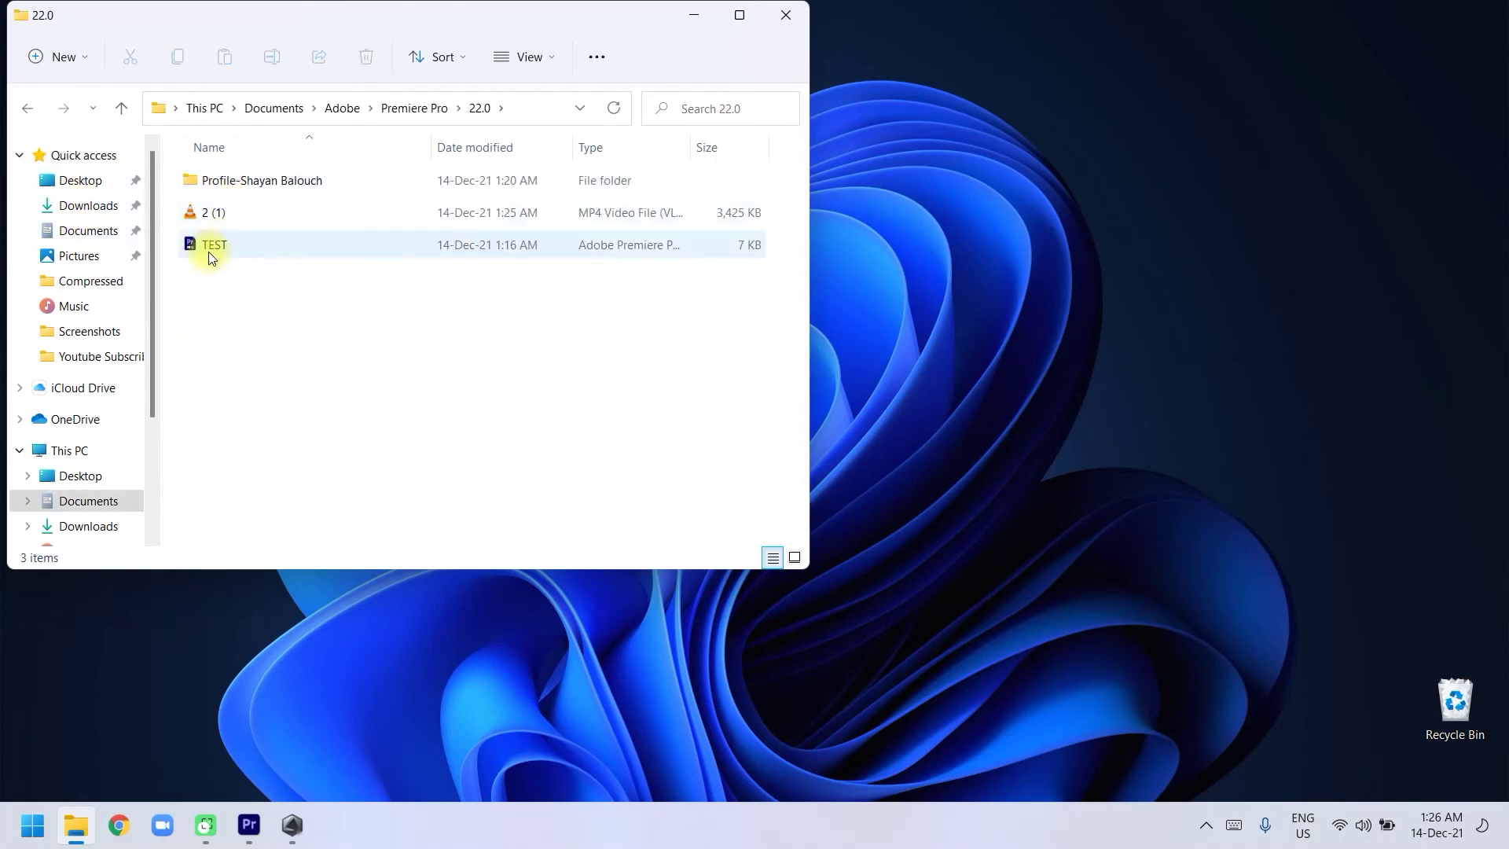
pyautogui.click(223, 211)
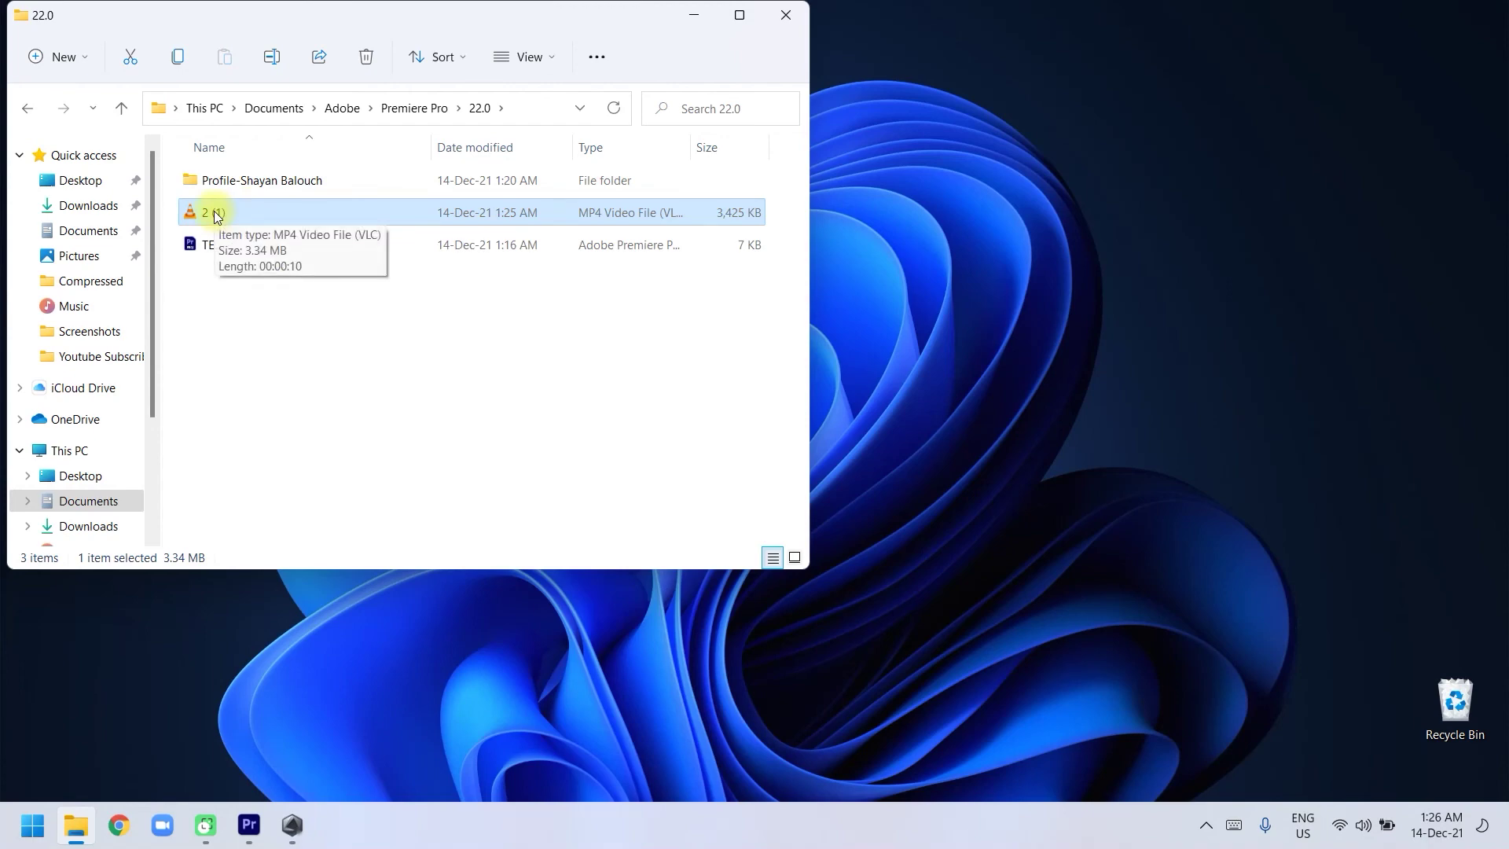
pyautogui.doubleClick(242, 180)
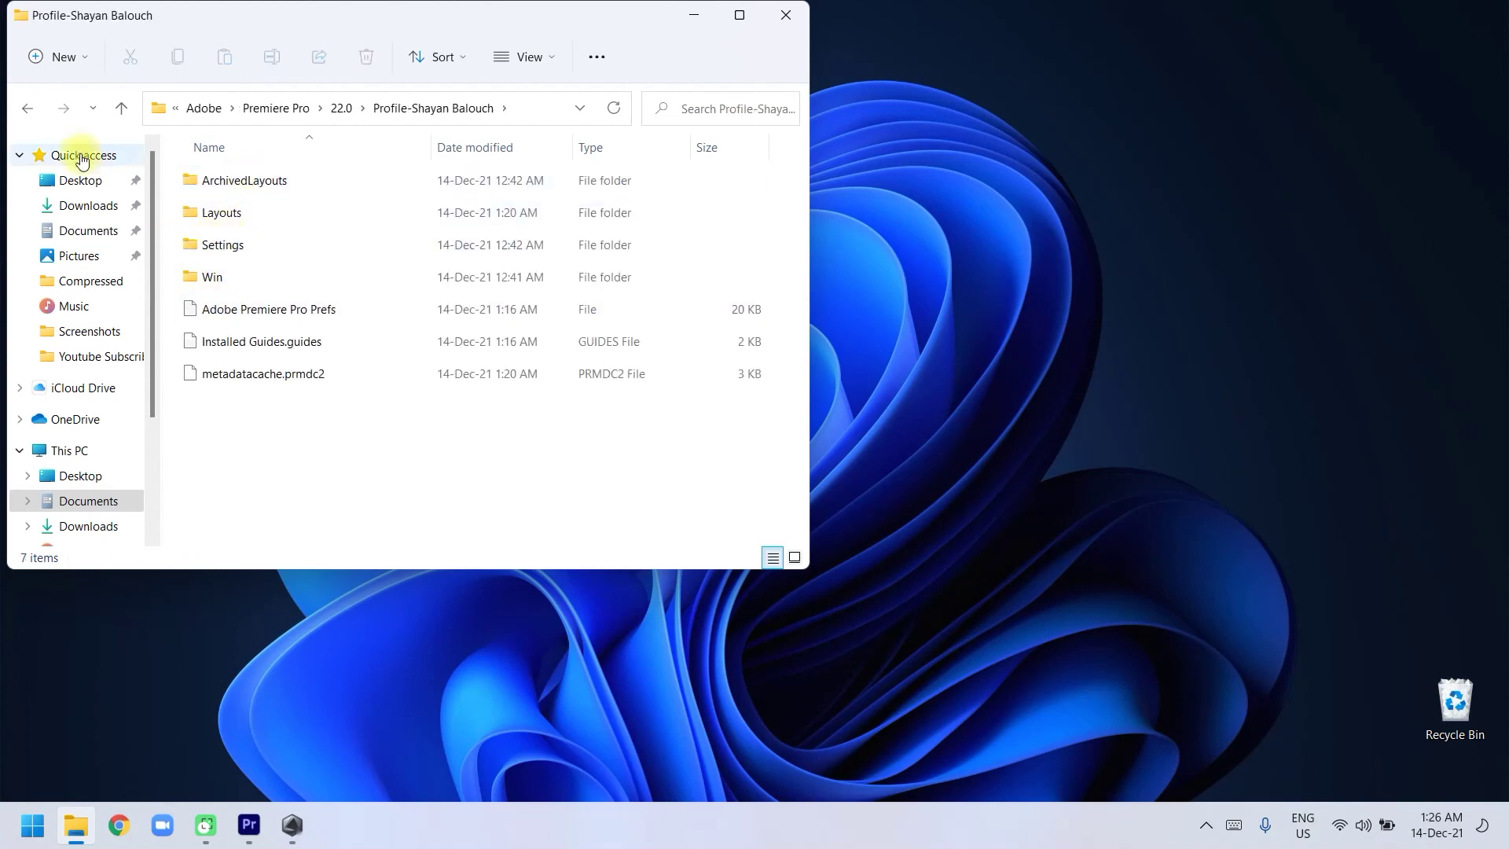
# Go back to the 22.0 folder showing the 3,425 KB 2 (1) MP4 and TEST project
pyautogui.click(27, 108)
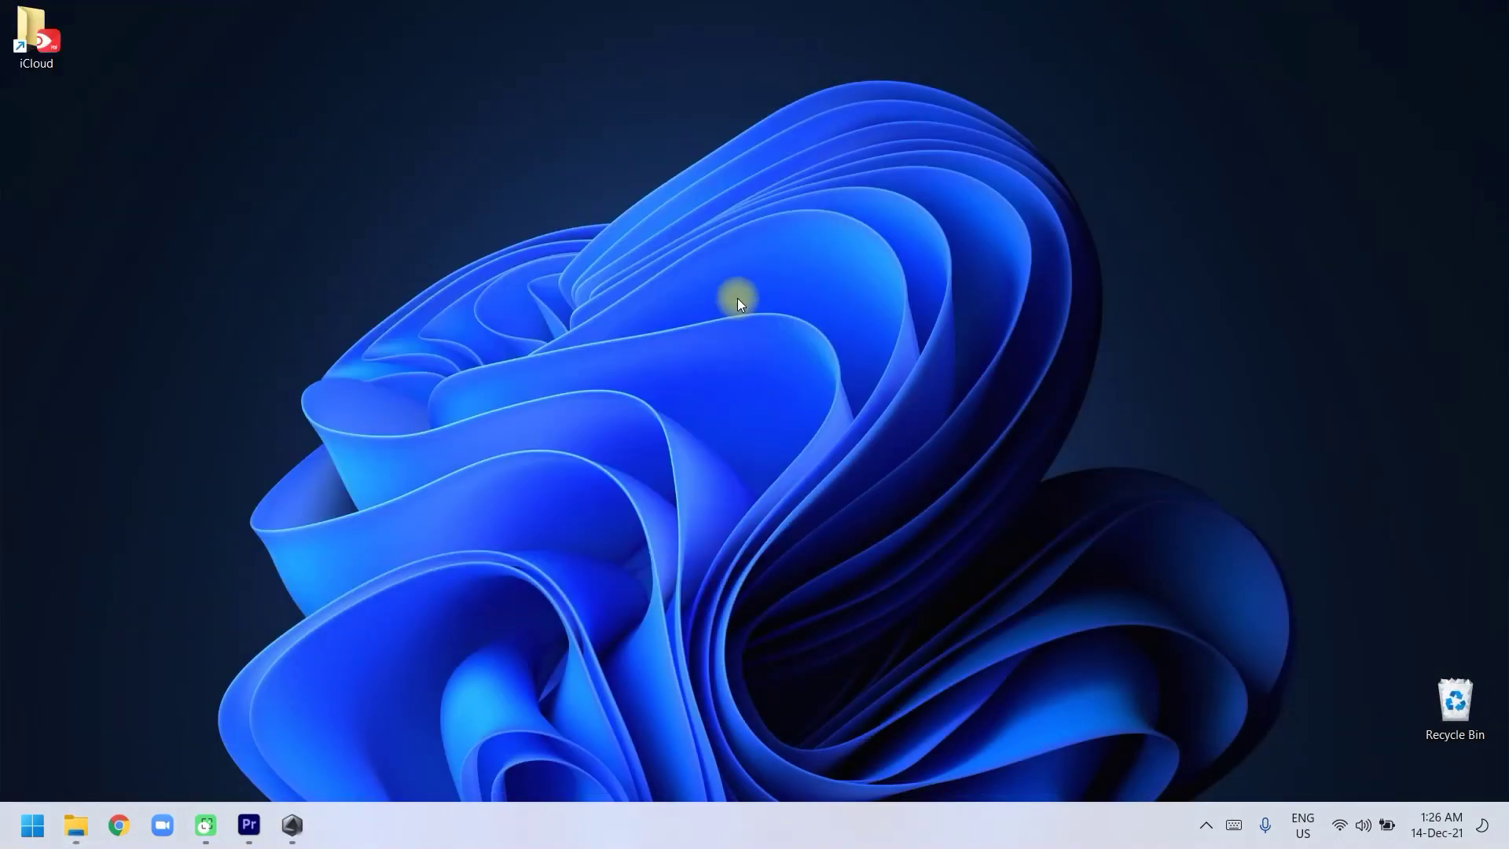
pyautogui.rightClick(737, 299)
pyautogui.click(809, 380)
pyautogui.rightClick(647, 224)
pyautogui.click(729, 308)
pyautogui.rightClick(645, 238)
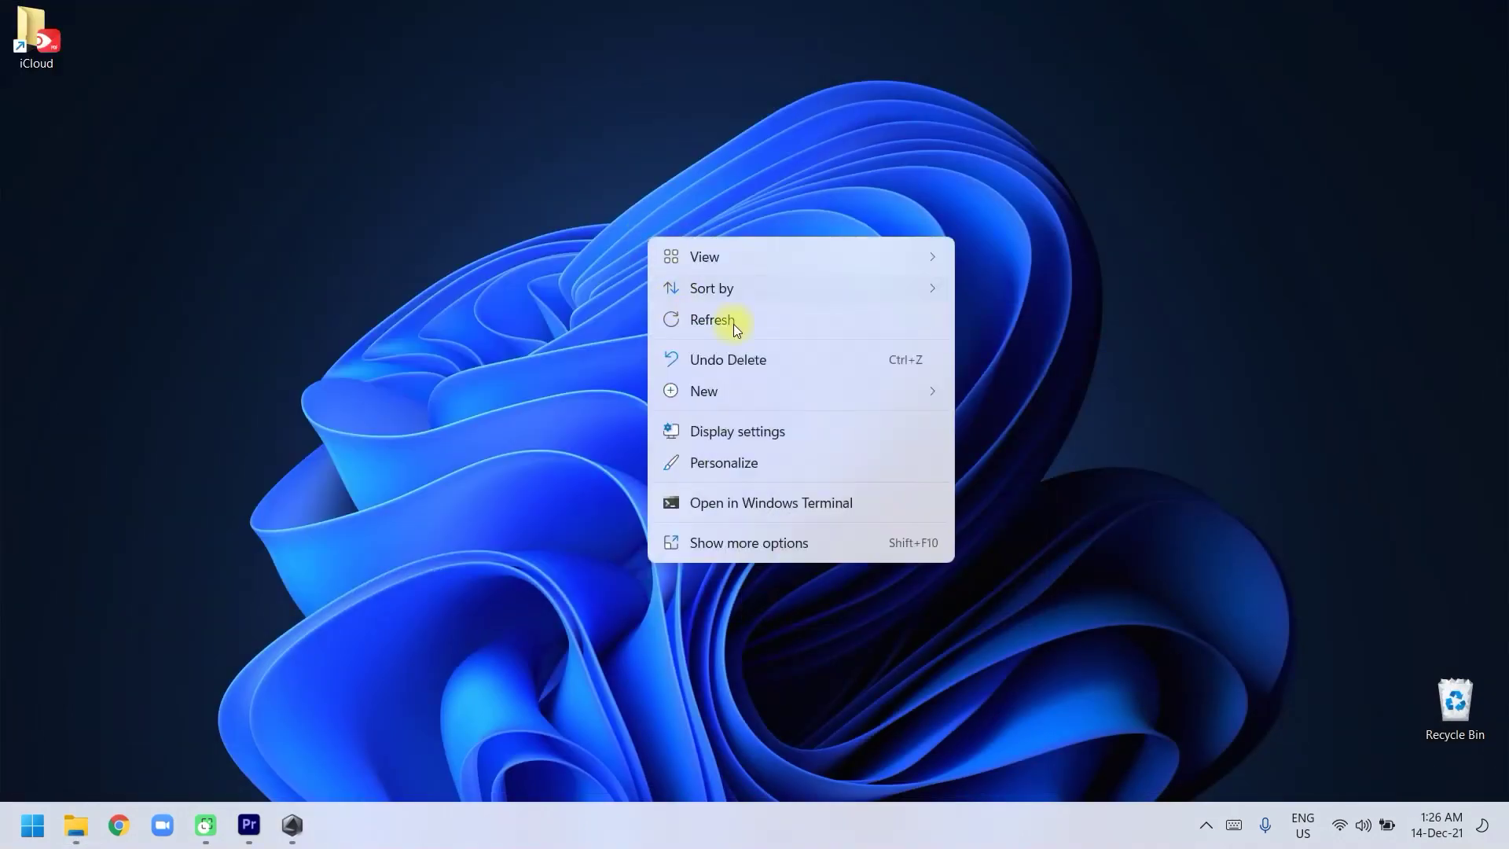
pyautogui.click(687, 320)
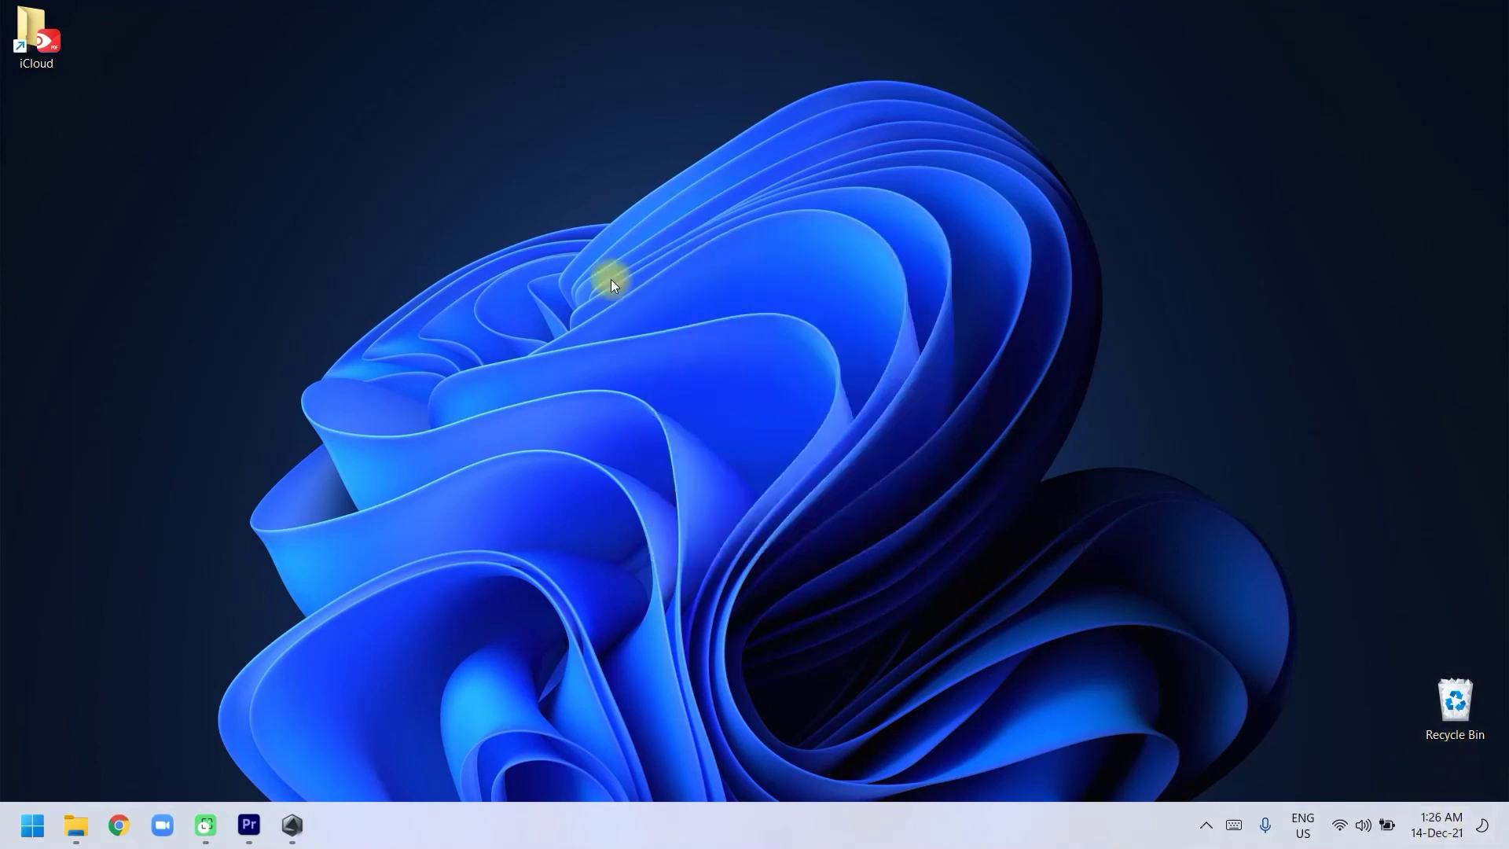